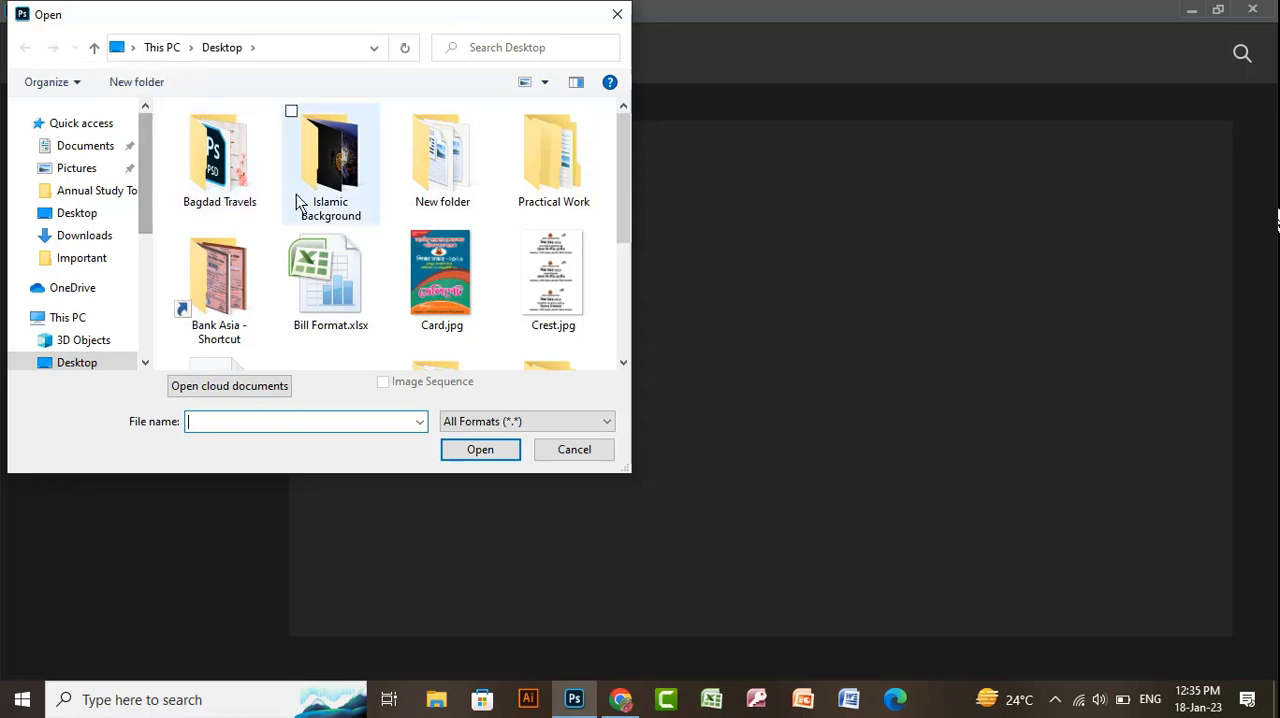
- Browse the Desktop files in the open dialog and go into the "Important - Shortcut" folder
scroll(312, 235, "down", 5)
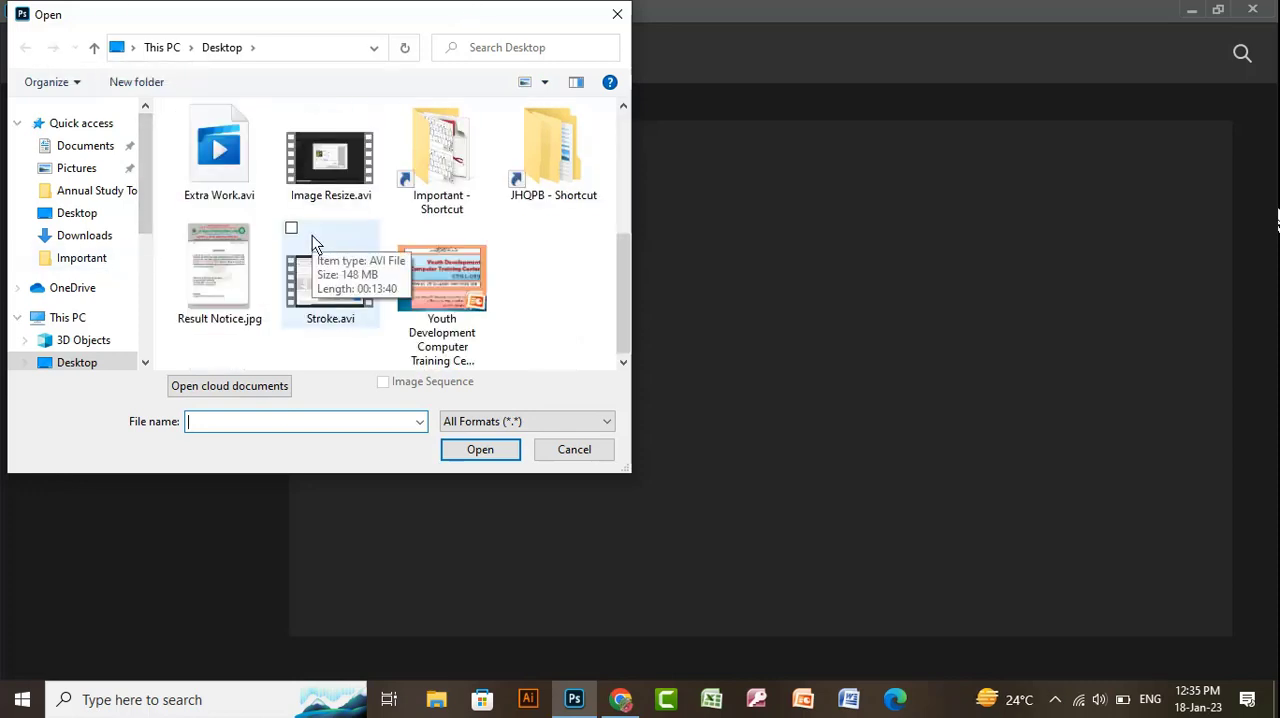
scroll(312, 235, "up", 5)
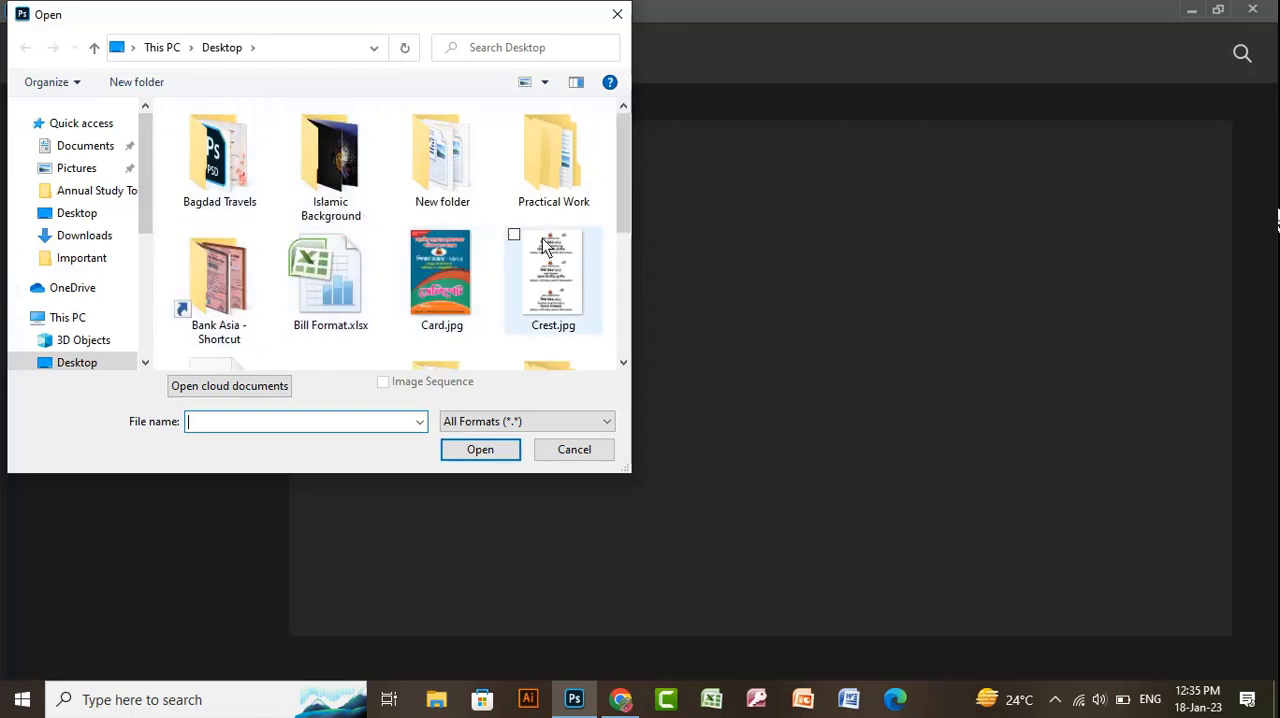
scroll(500, 200, "down", 5)
left_click(468, 165)
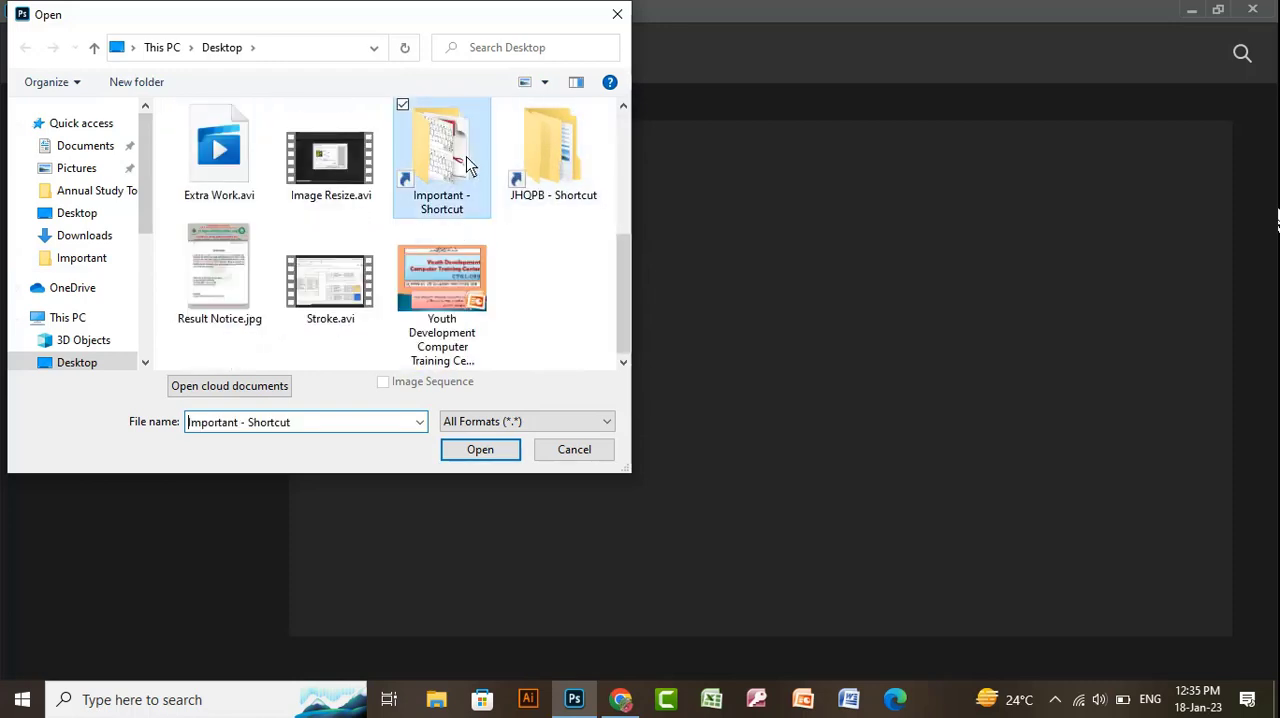
key("Return")
scroll(331, 234, "down", 3)
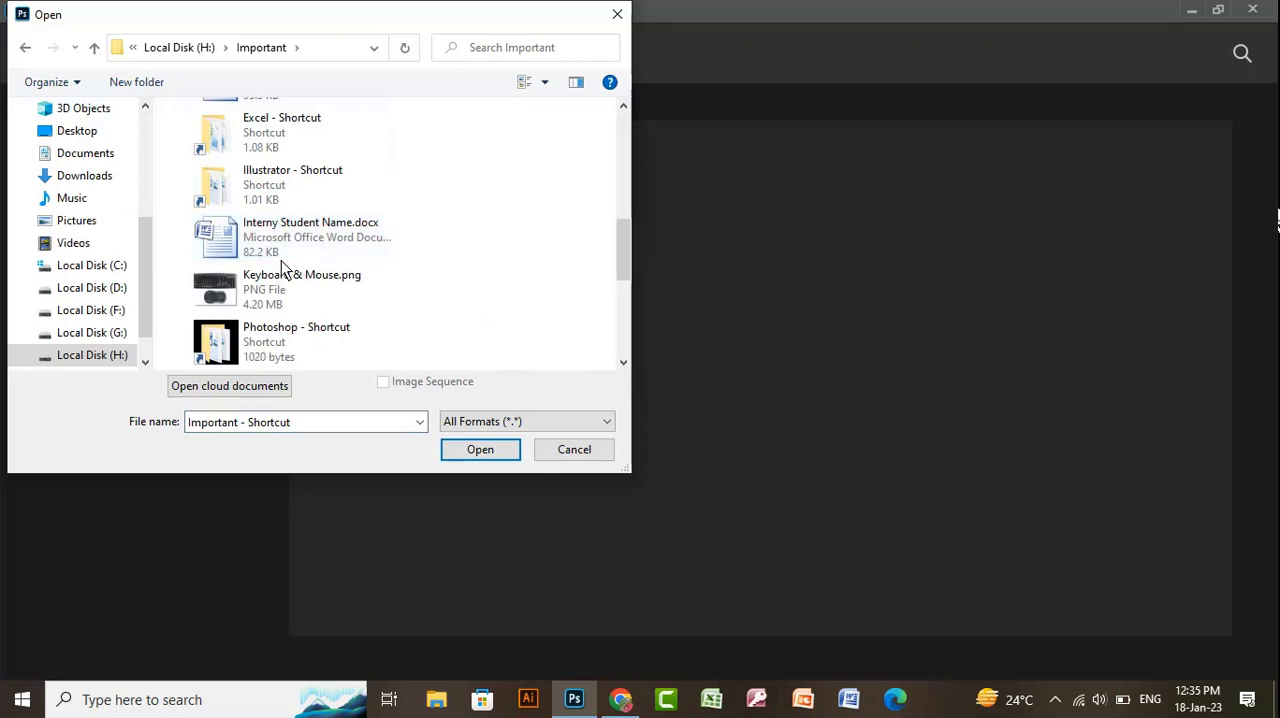
scroll(283, 262, "up", 3)
scroll(289, 250, "down", 3)
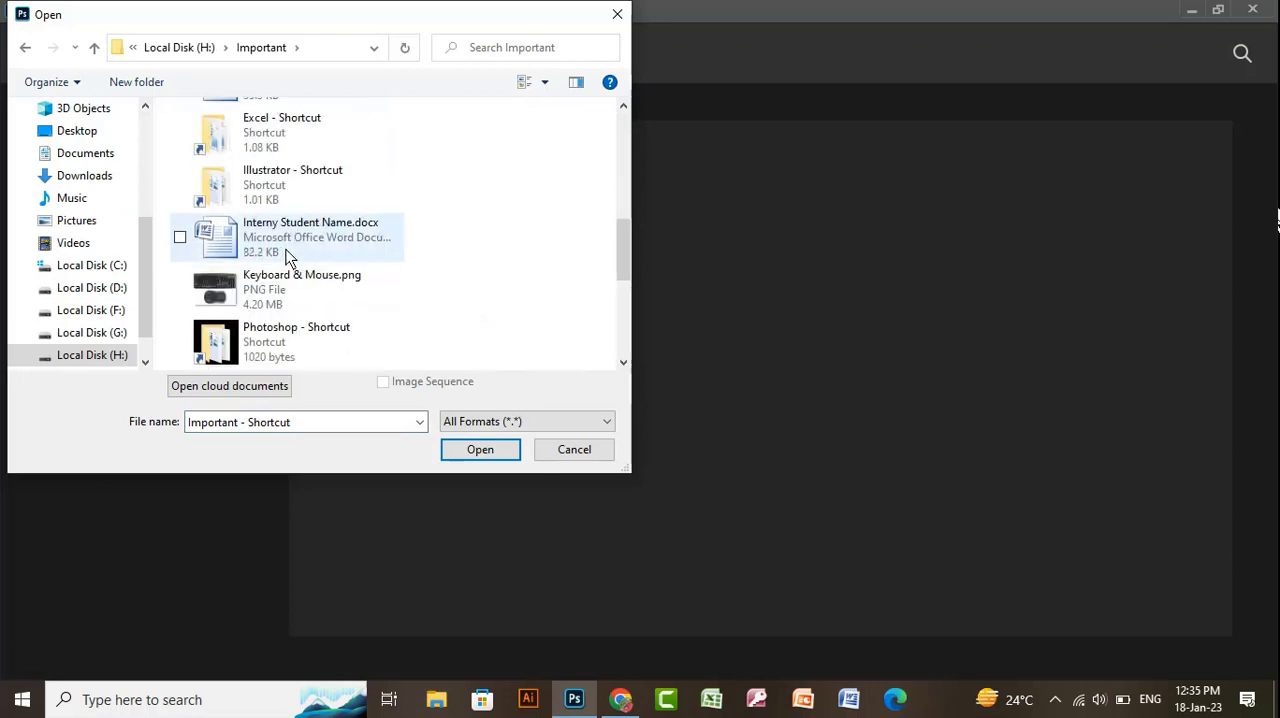
- Open "12-Background remove from copy.jpg" from the Photoshop shortcut's ITV Project, Basic, Class 7 (Stroke, Blanding, Drop Shadow), Extra Work folder
double_click(271, 351)
double_click(261, 157)
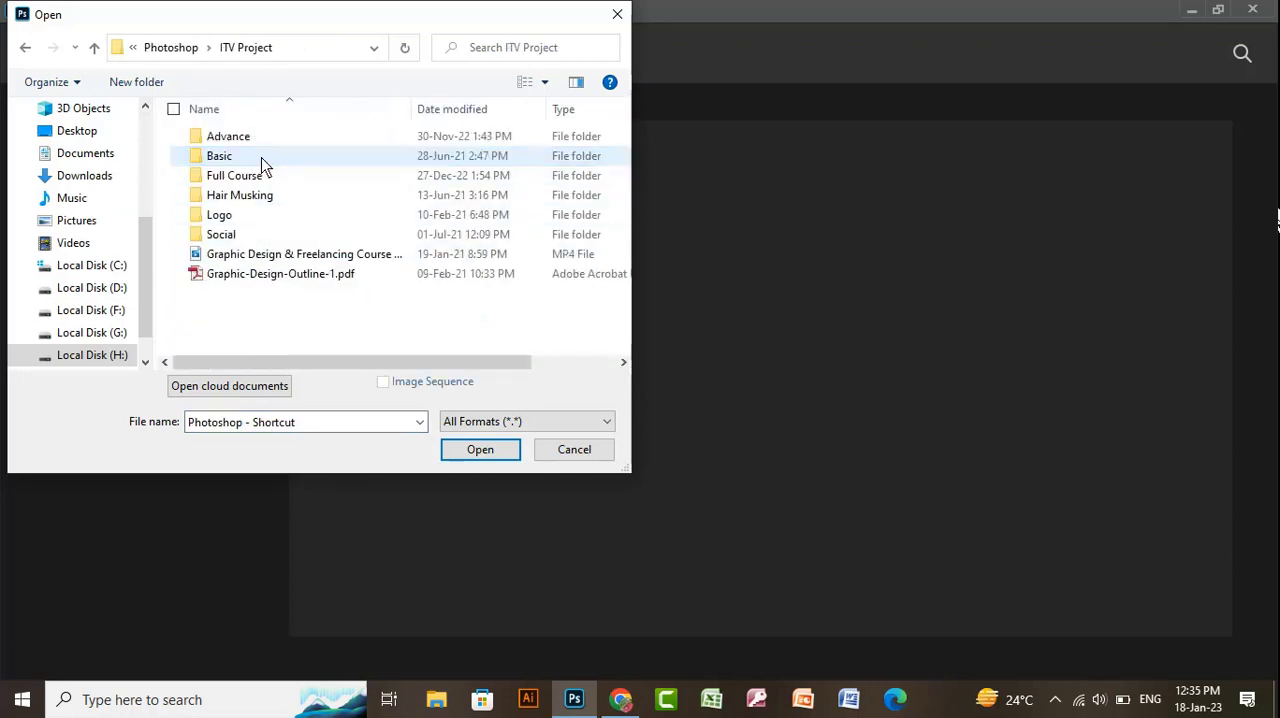
double_click(261, 157)
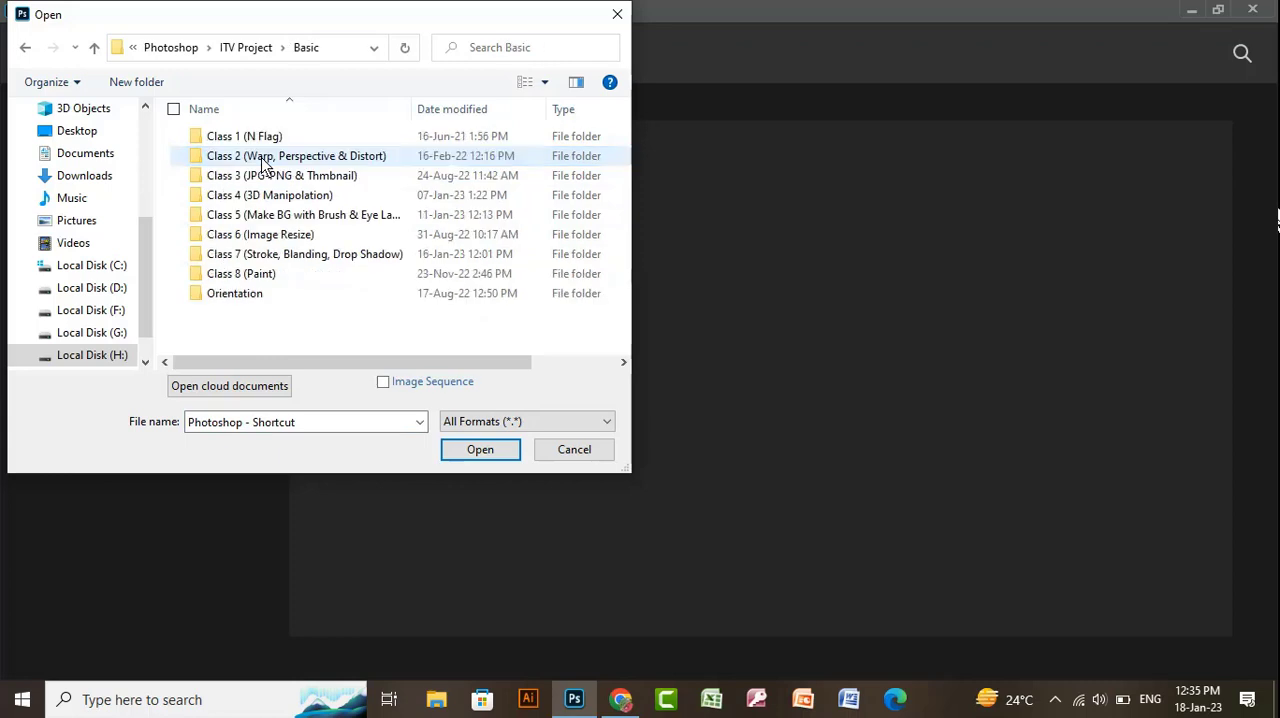
double_click(279, 258)
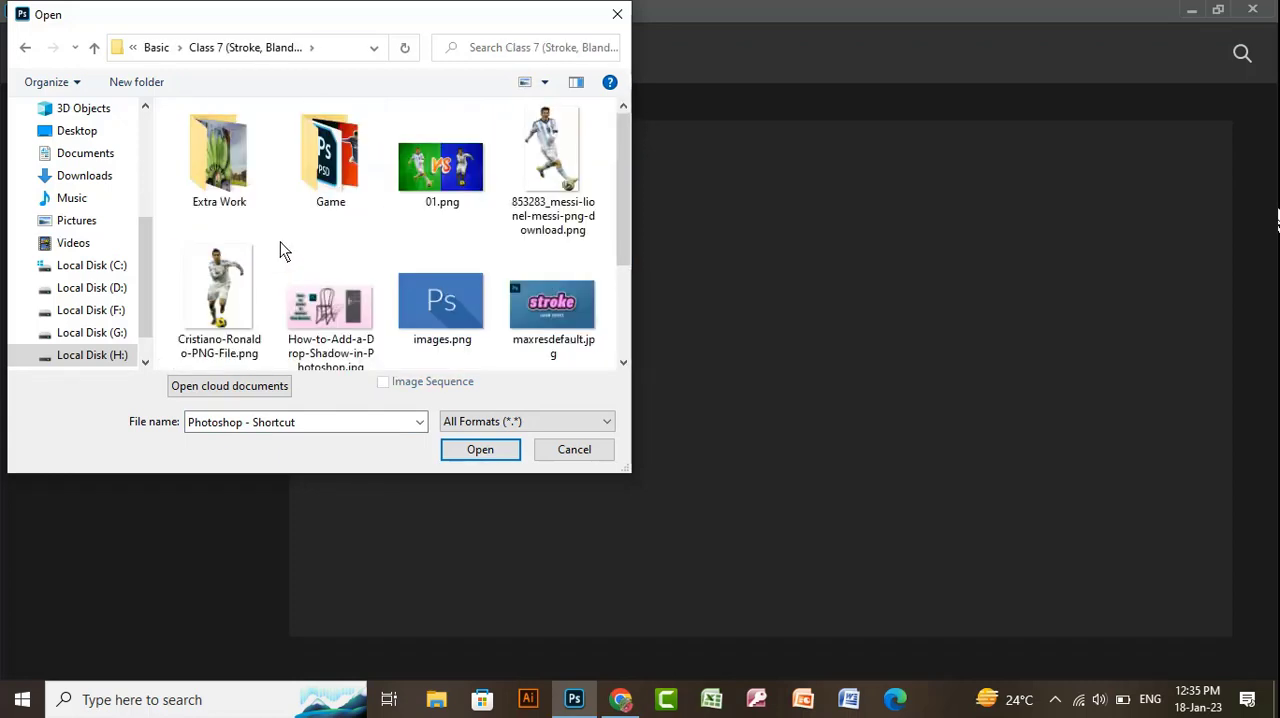
double_click(238, 177)
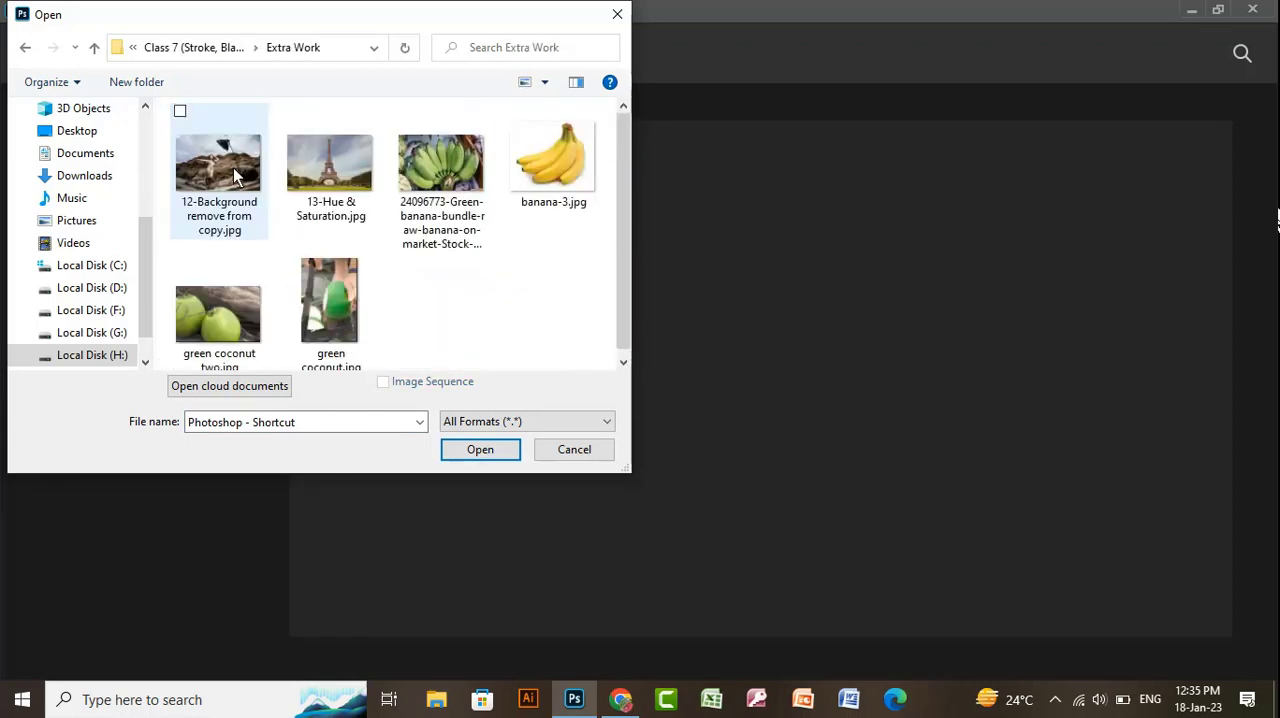
double_click(238, 177)
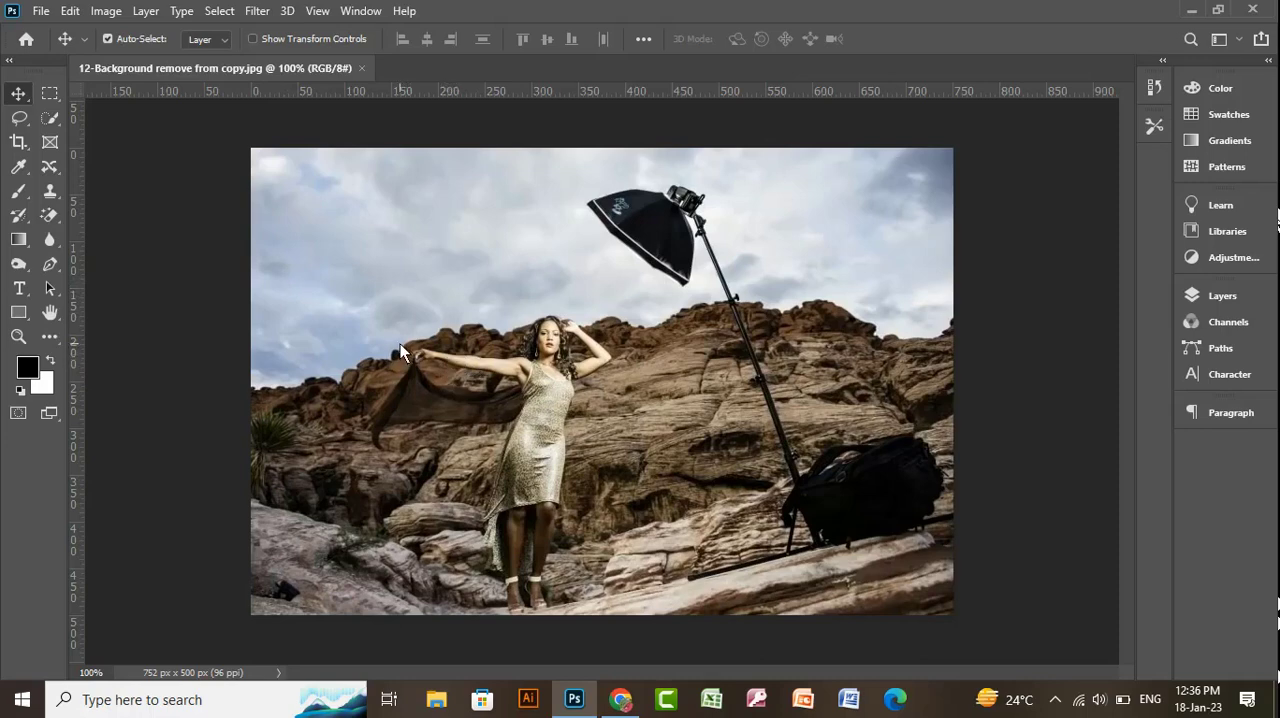
- Select the whole cloudy sky above the rocks with the Quick Selection Tool
right_click(49, 118)
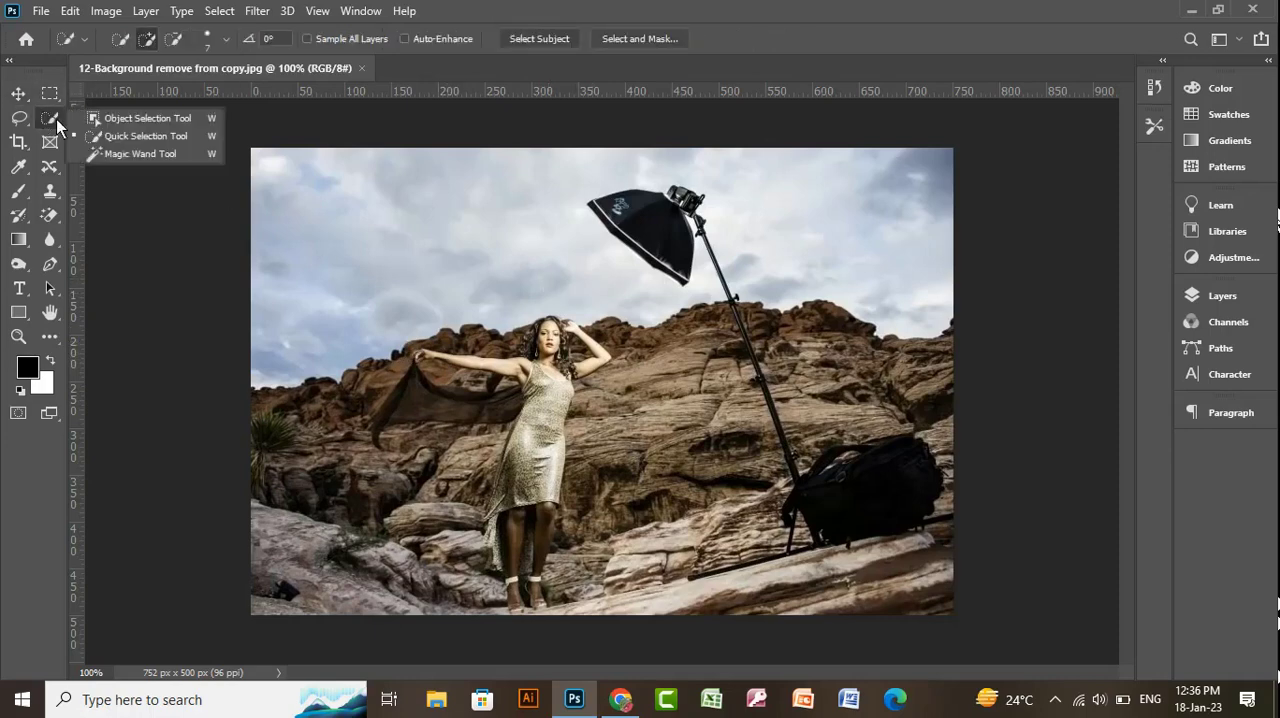
left_click(107, 141)
mouse_move(293, 287)
left_mouse_down()
mouse_move(344, 217)
mouse_move(490, 158)
mouse_move(737, 148)
mouse_move(812, 183)
left_mouse_up()
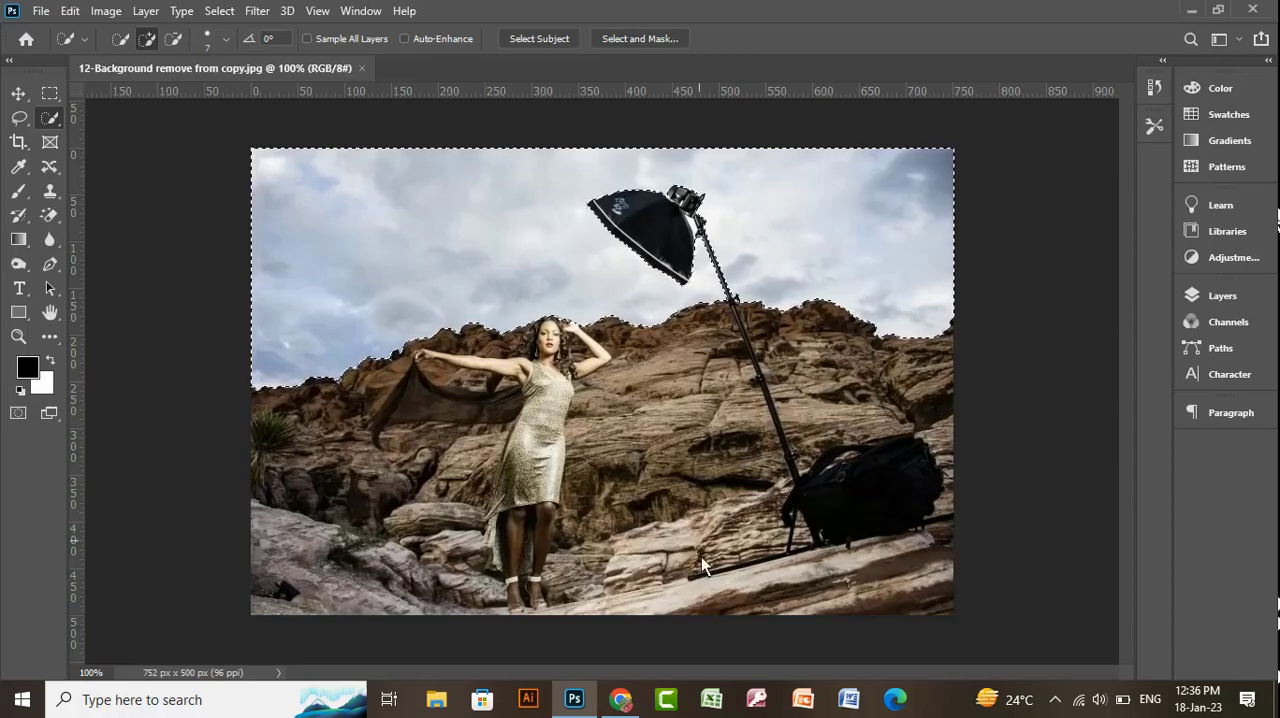
- Switch to Chrome, search Google for "sky" in a new tab and show the image results
left_click(620, 699)
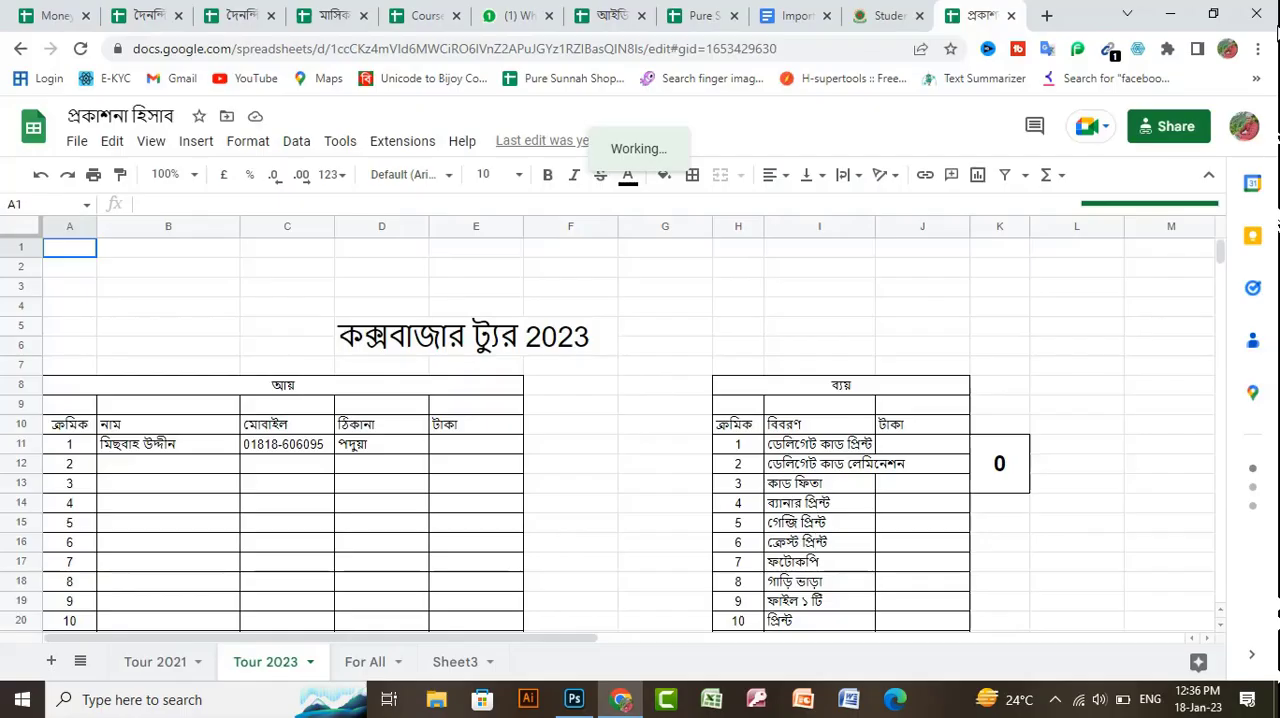
left_click(1046, 16)
left_click(636, 395)
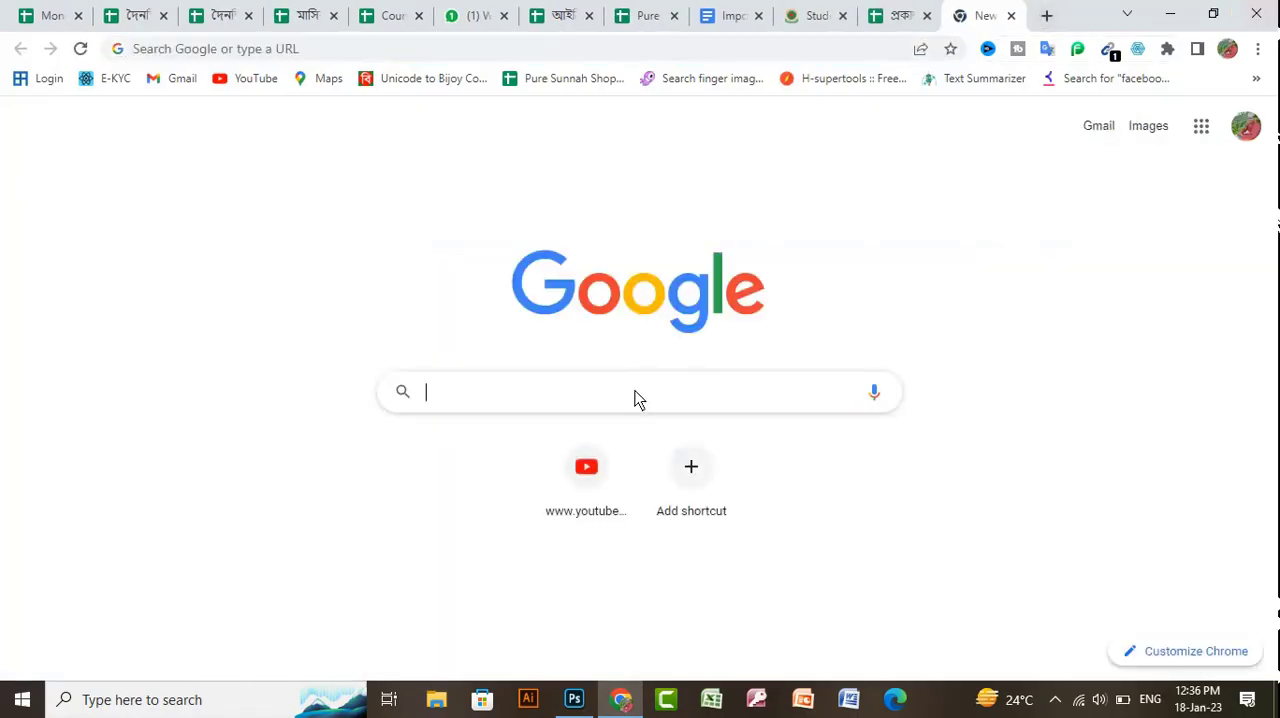
type("sky")
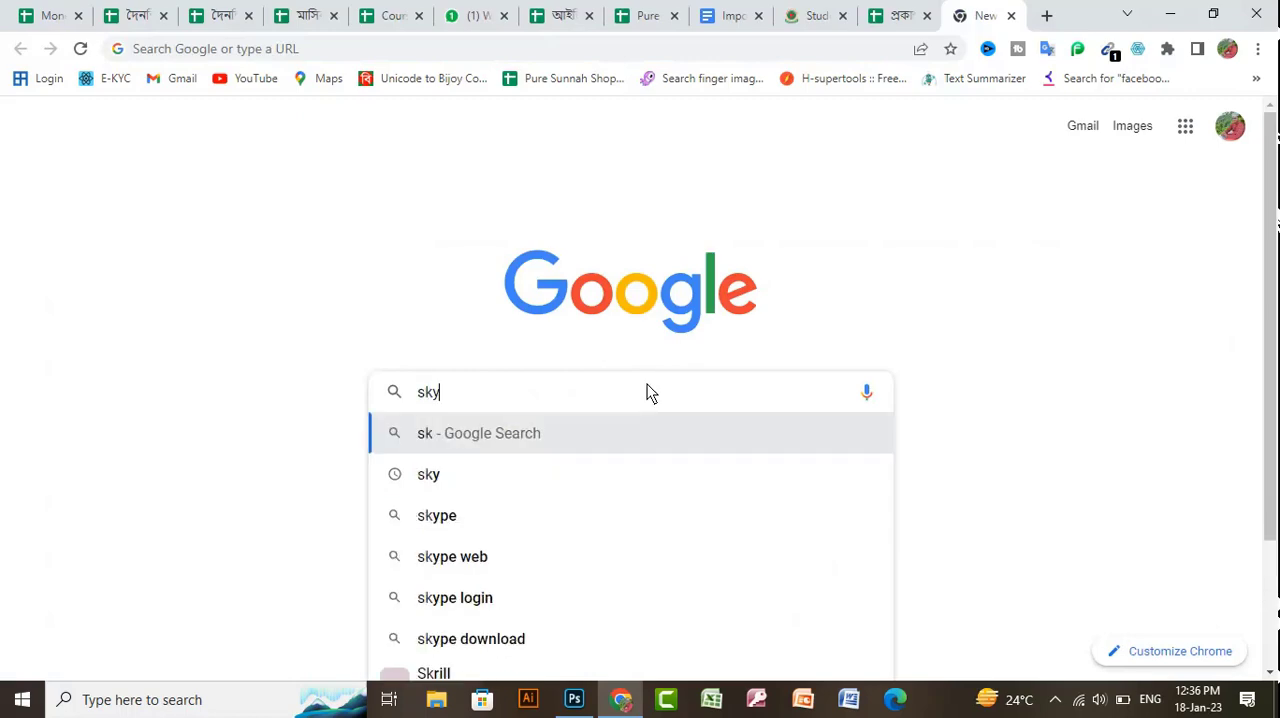
key("Return")
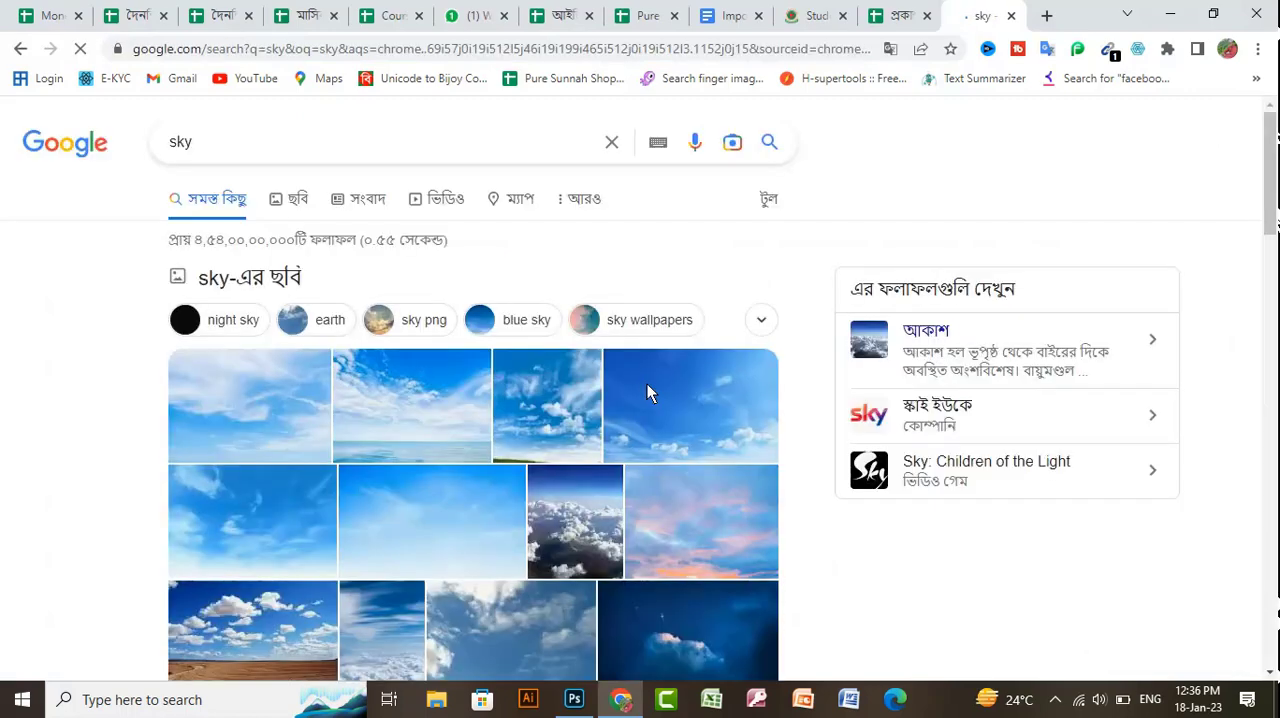
scroll(697, 376, "down", 2)
scroll(703, 320, "up", 2)
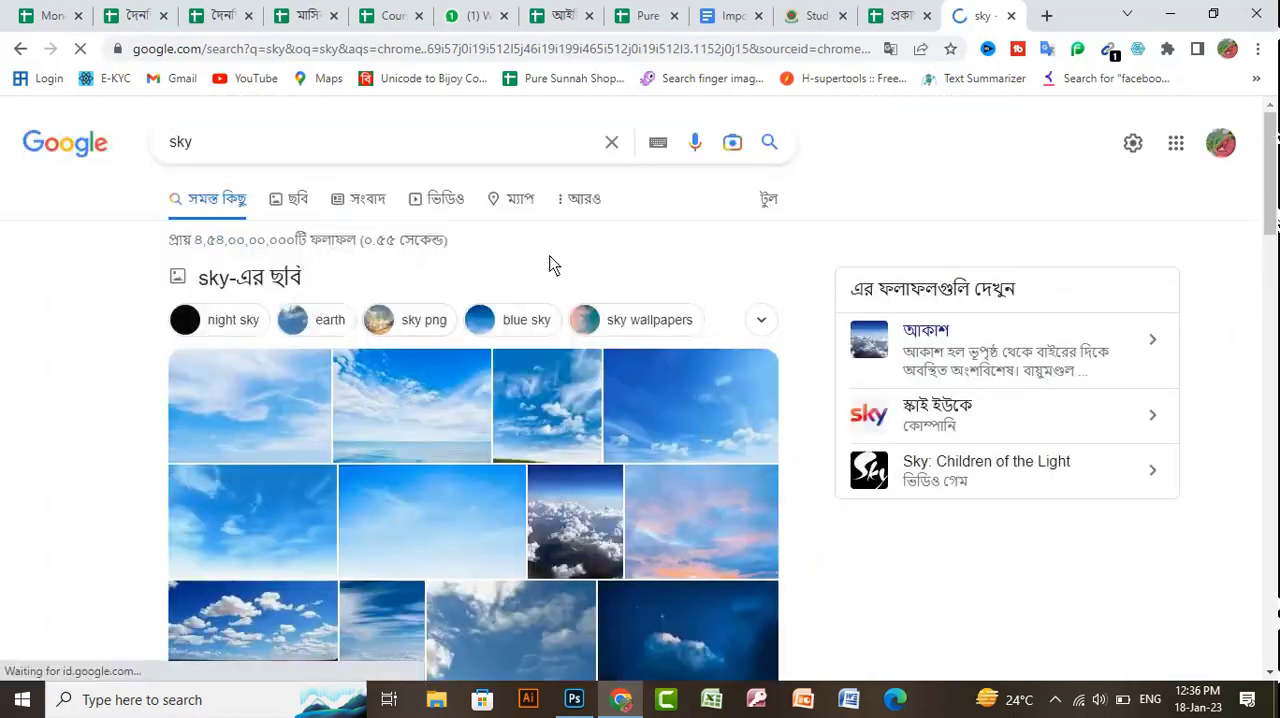
left_click(299, 204)
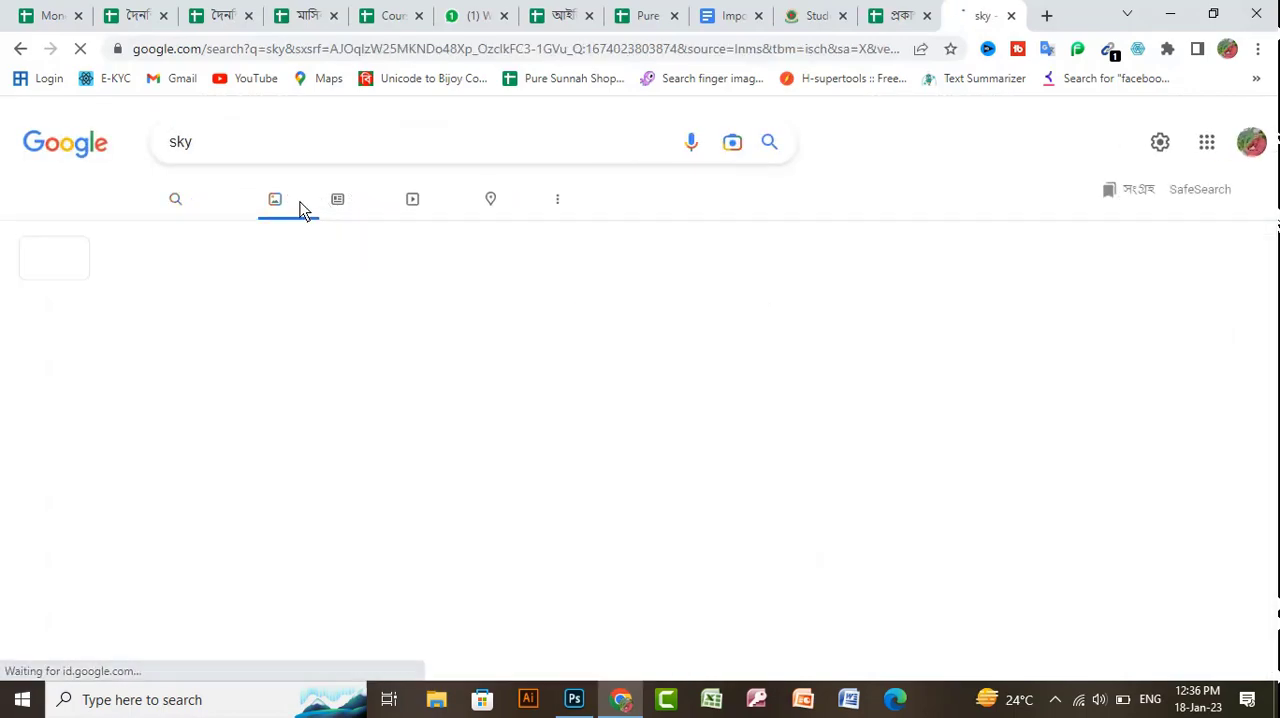
- Look through the sky image results for a replacement sky, previewing the pink and blue Freepik cloud picture
scroll(743, 456, "down", 2)
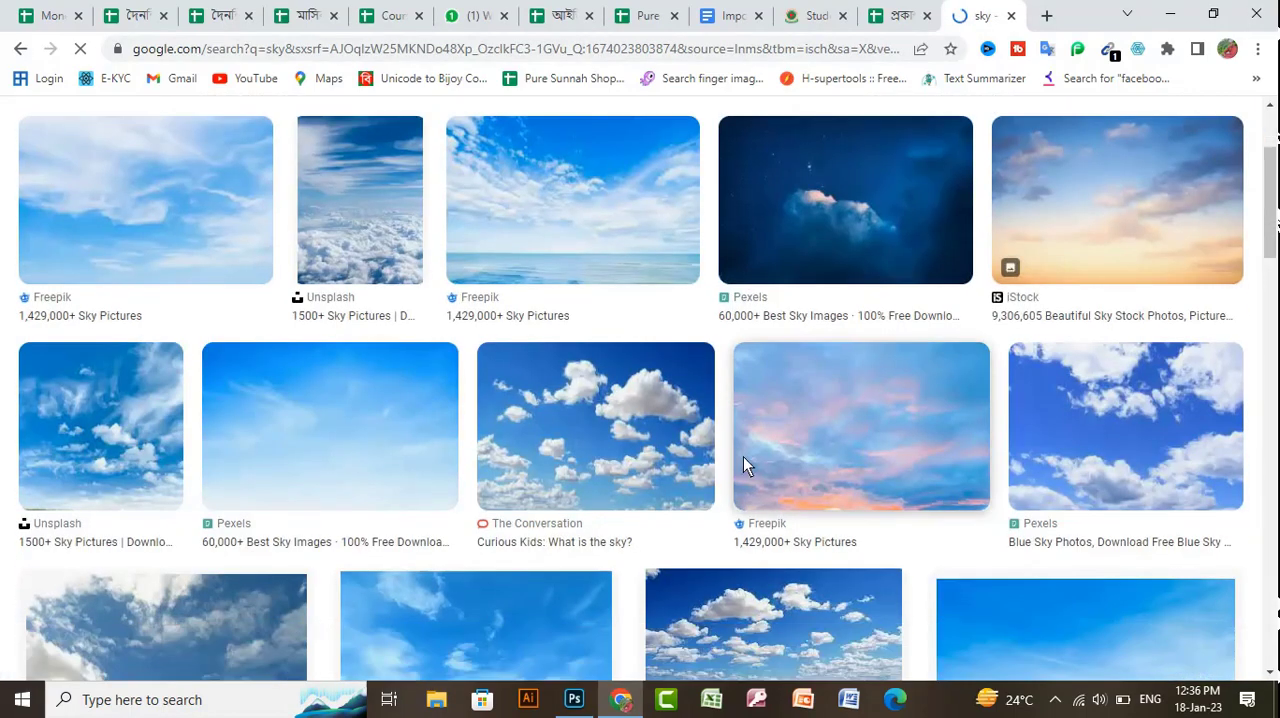
scroll(745, 441, "down", 1)
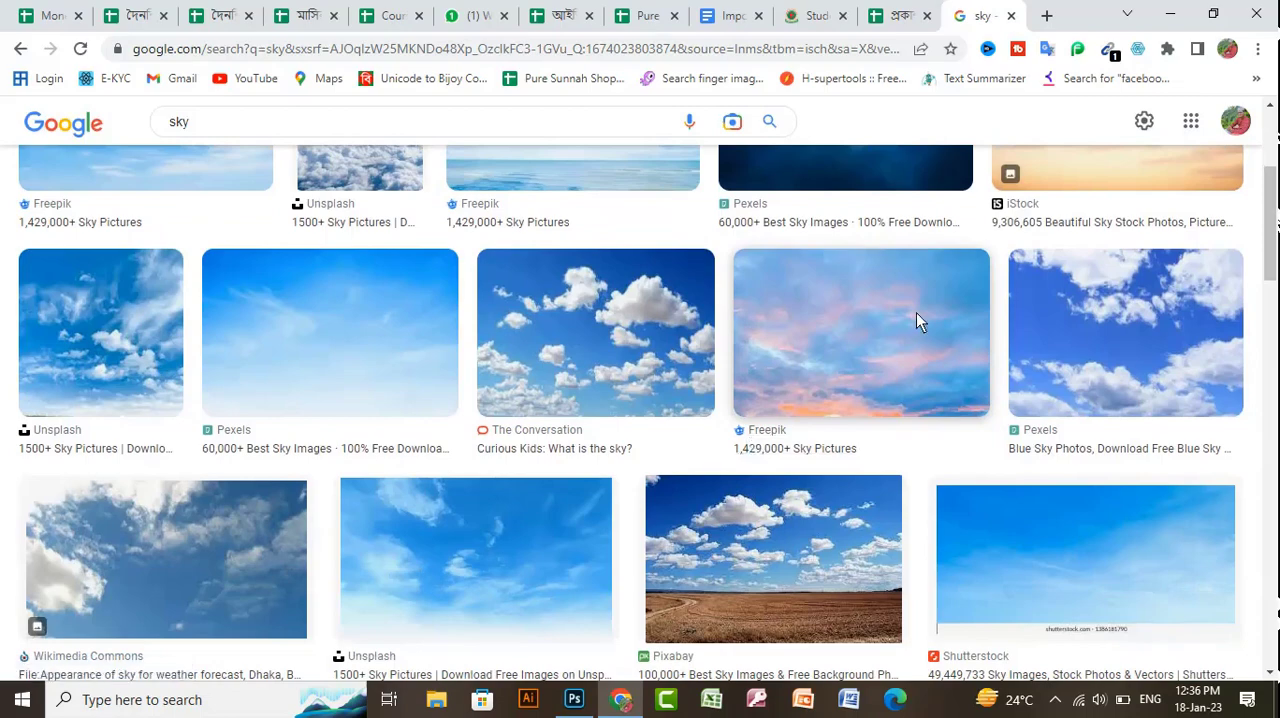
scroll(650, 385, "down", 2)
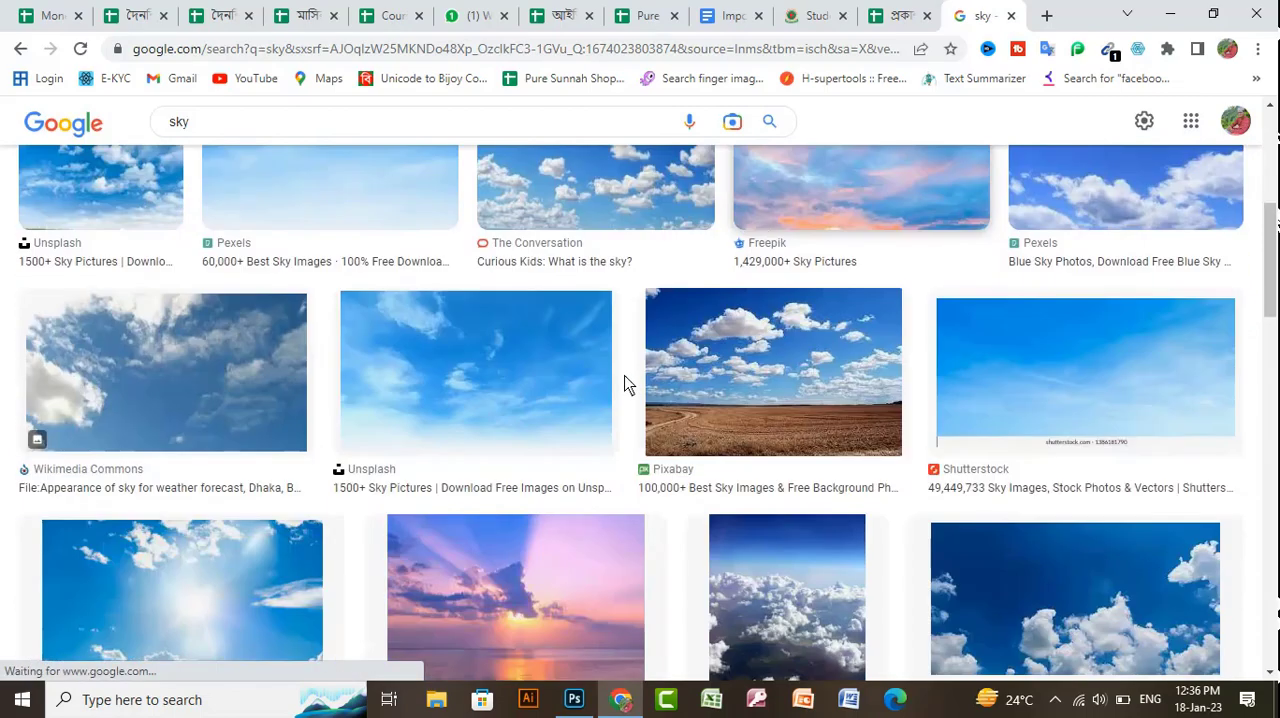
scroll(525, 382, "down", 3)
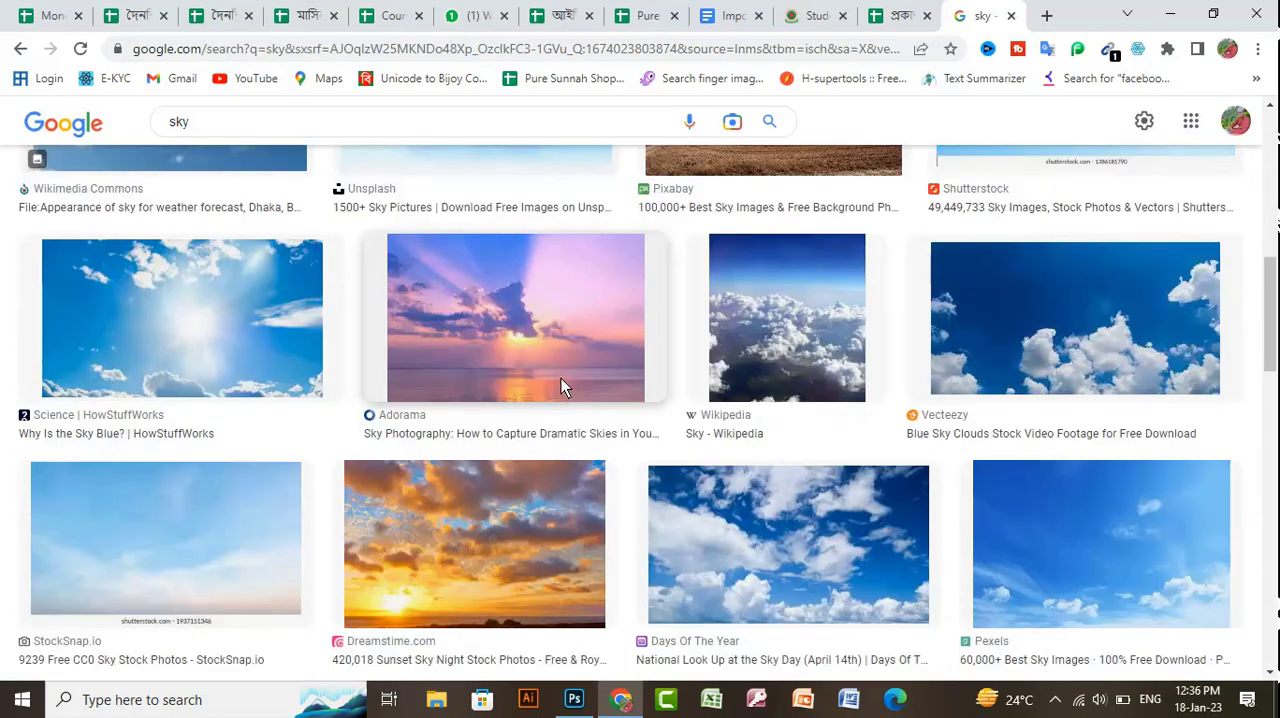
scroll(1075, 400, "down", 6)
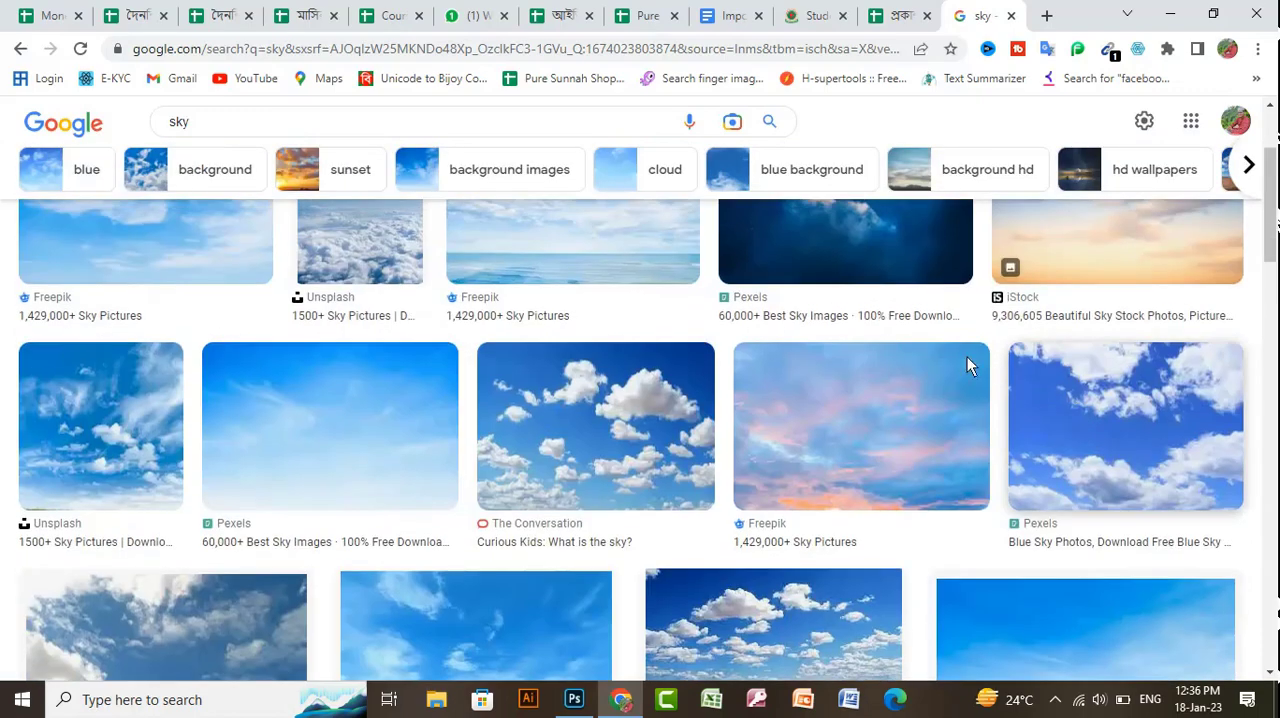
left_click(928, 406)
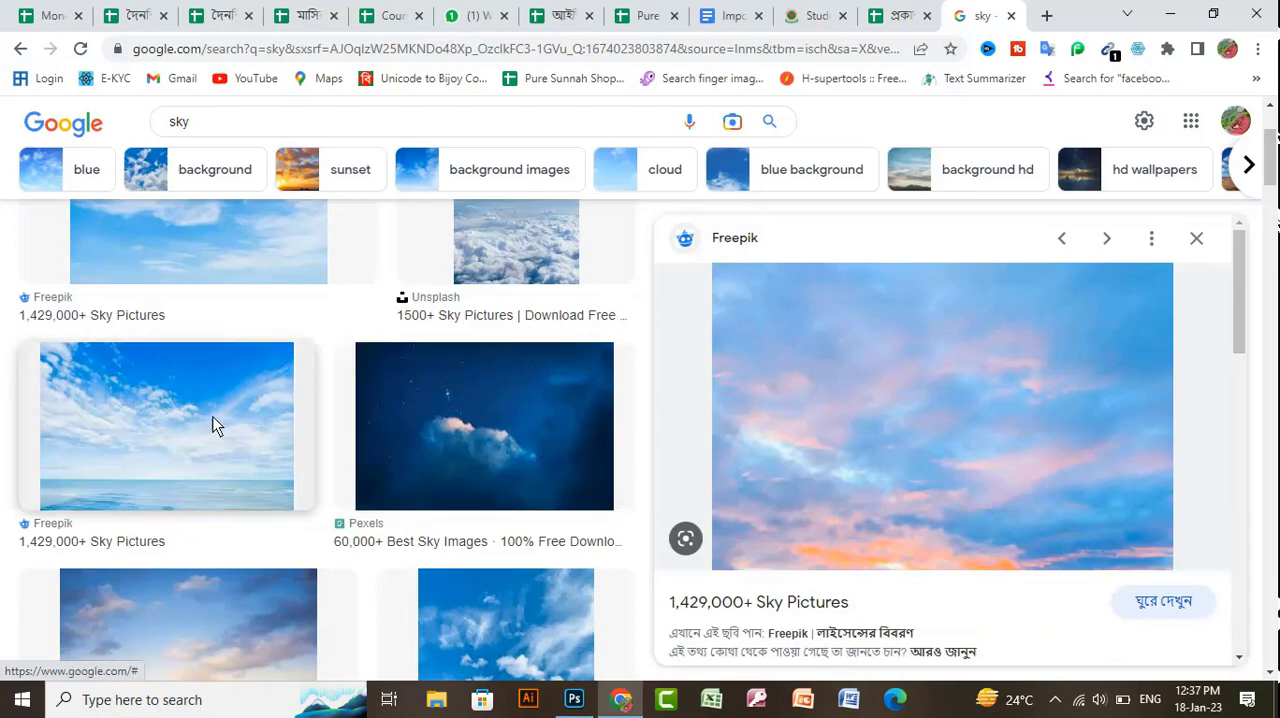
scroll(211, 423, "down", 4)
scroll(430, 372, "down", 2)
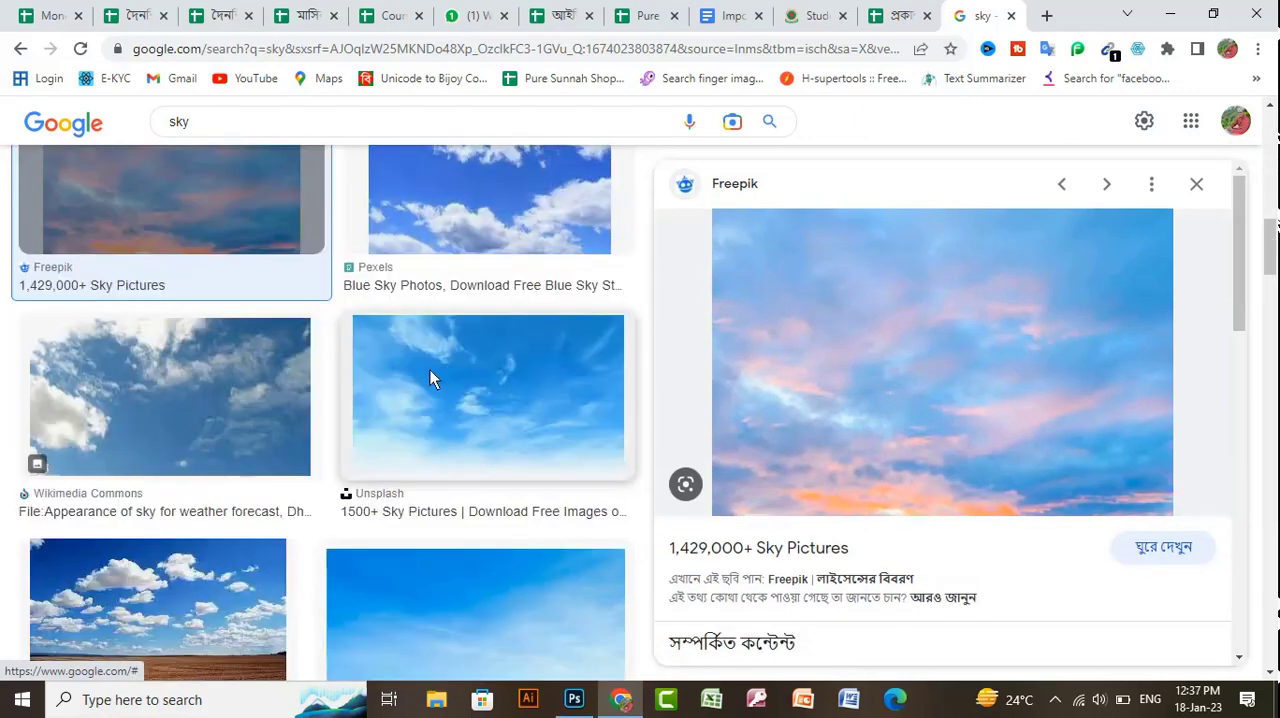
scroll(400, 383, "up", 1)
scroll(377, 389, "down", 4)
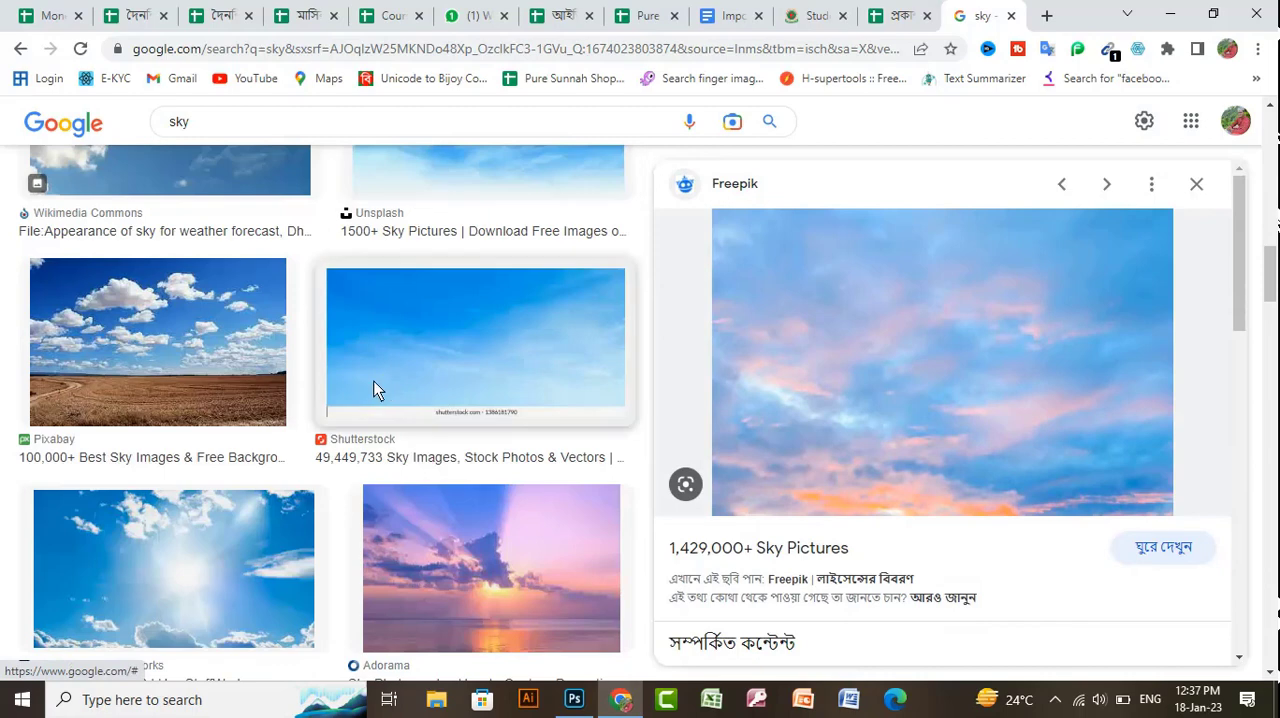
- Copy the Pixabay picture of white clouds over a brown field and paste it into the sky selection in Photoshop
left_click(193, 370)
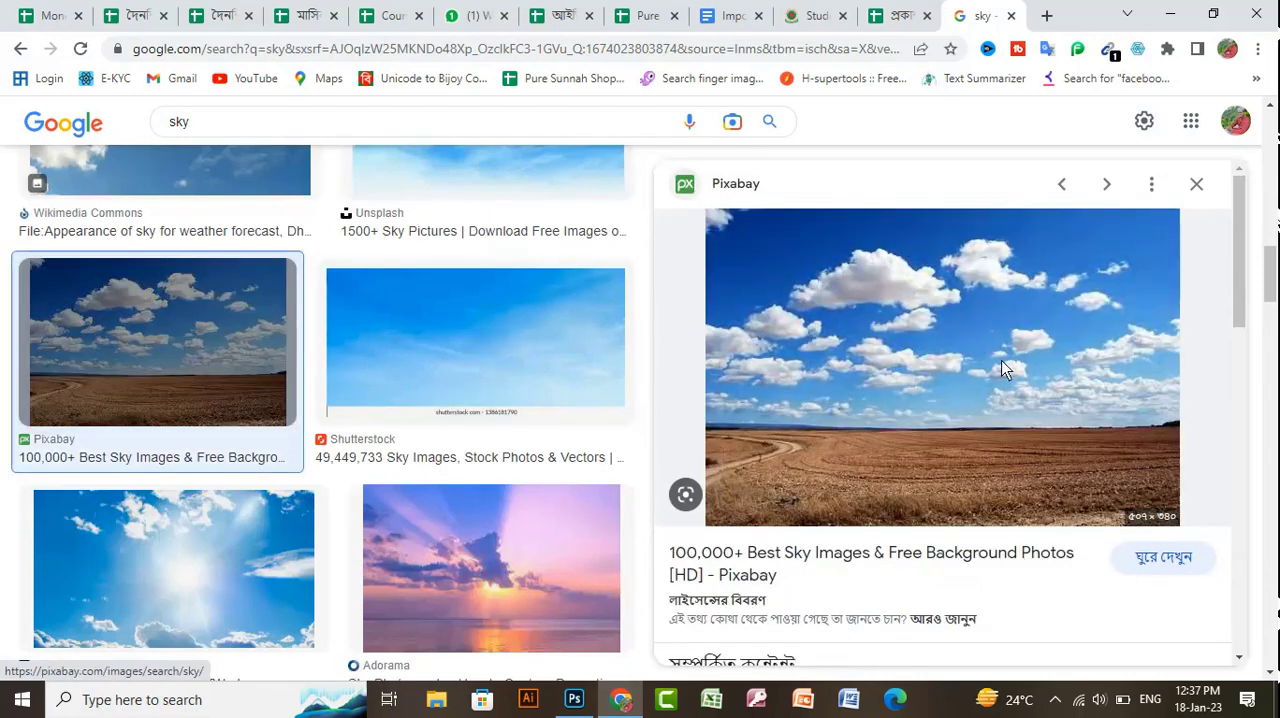
right_click(1013, 292)
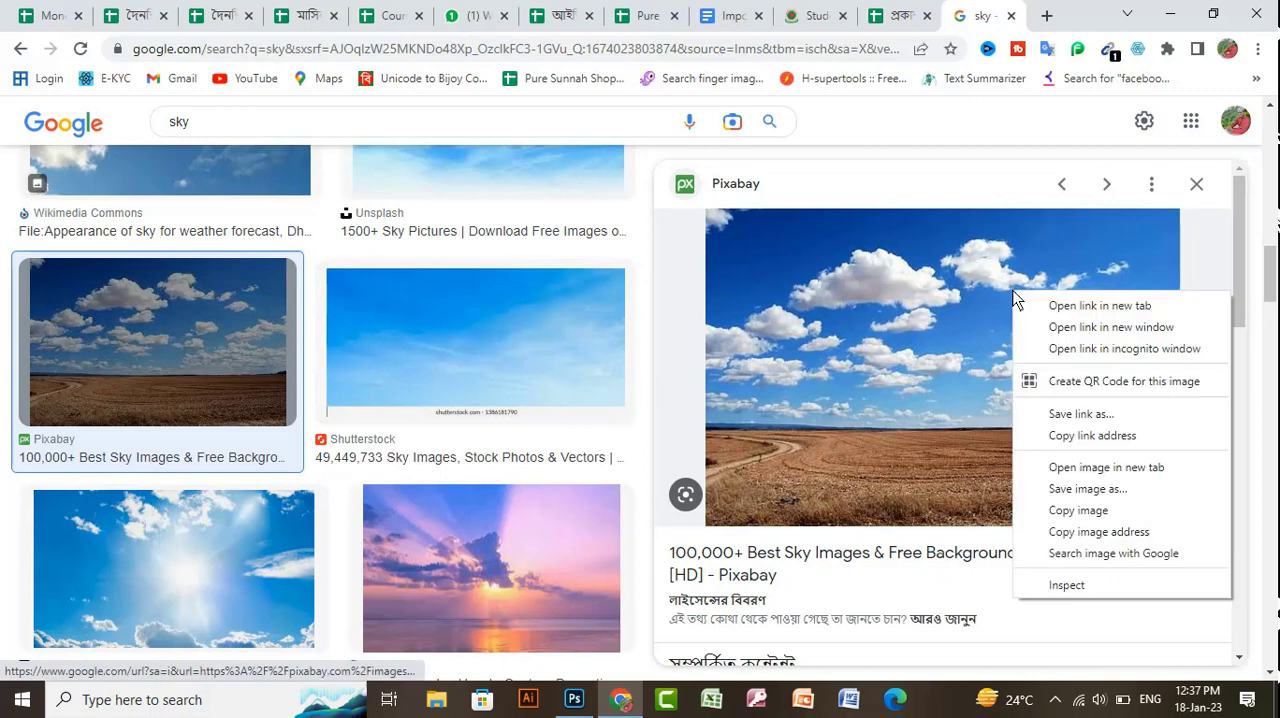
left_click(1070, 513)
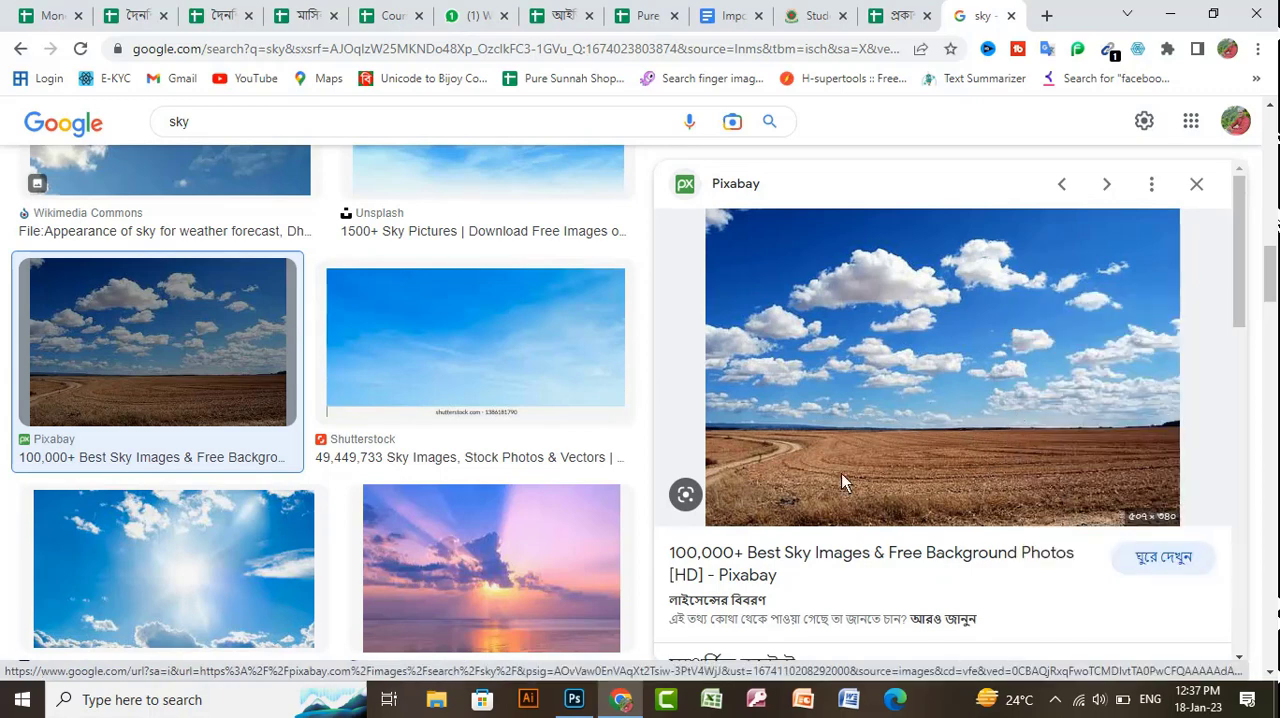
left_click(574, 699)
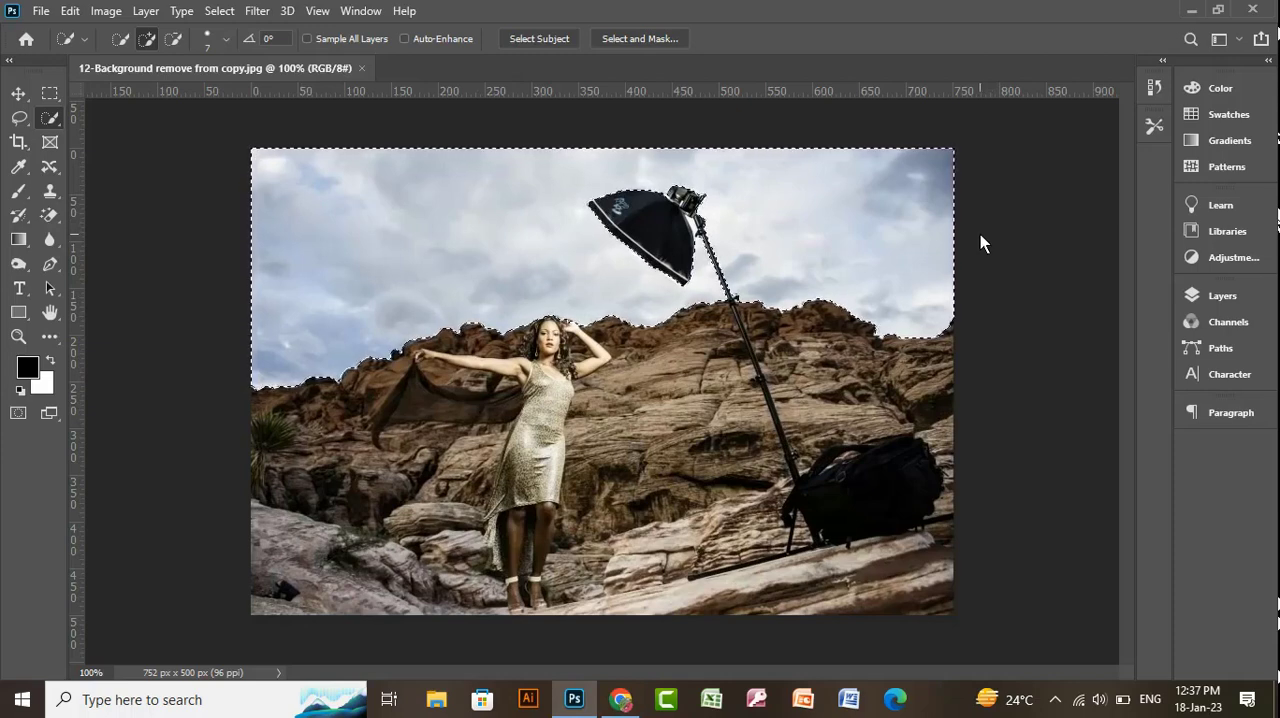
key("ctrl+alt+shift+v")
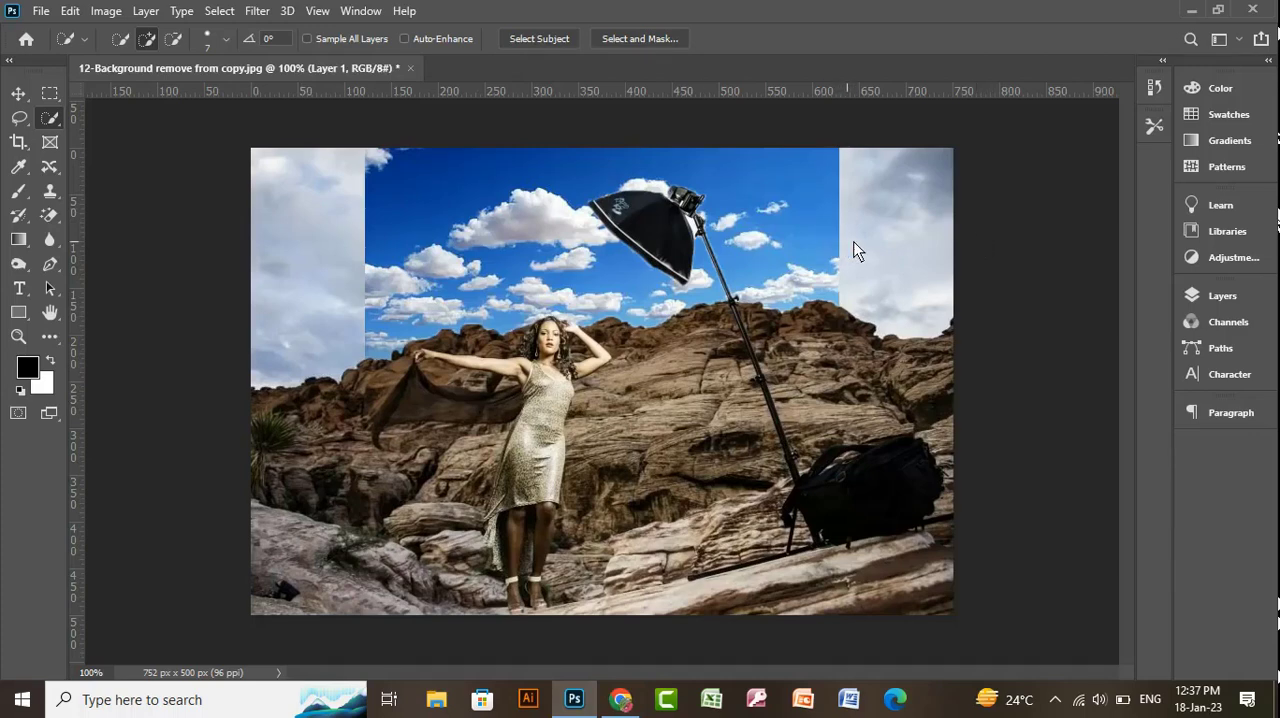
- Scale the pasted sky to about 150% and position it at about X 371 px, Y 164 px to fill the sky area
key("ctrl+t")
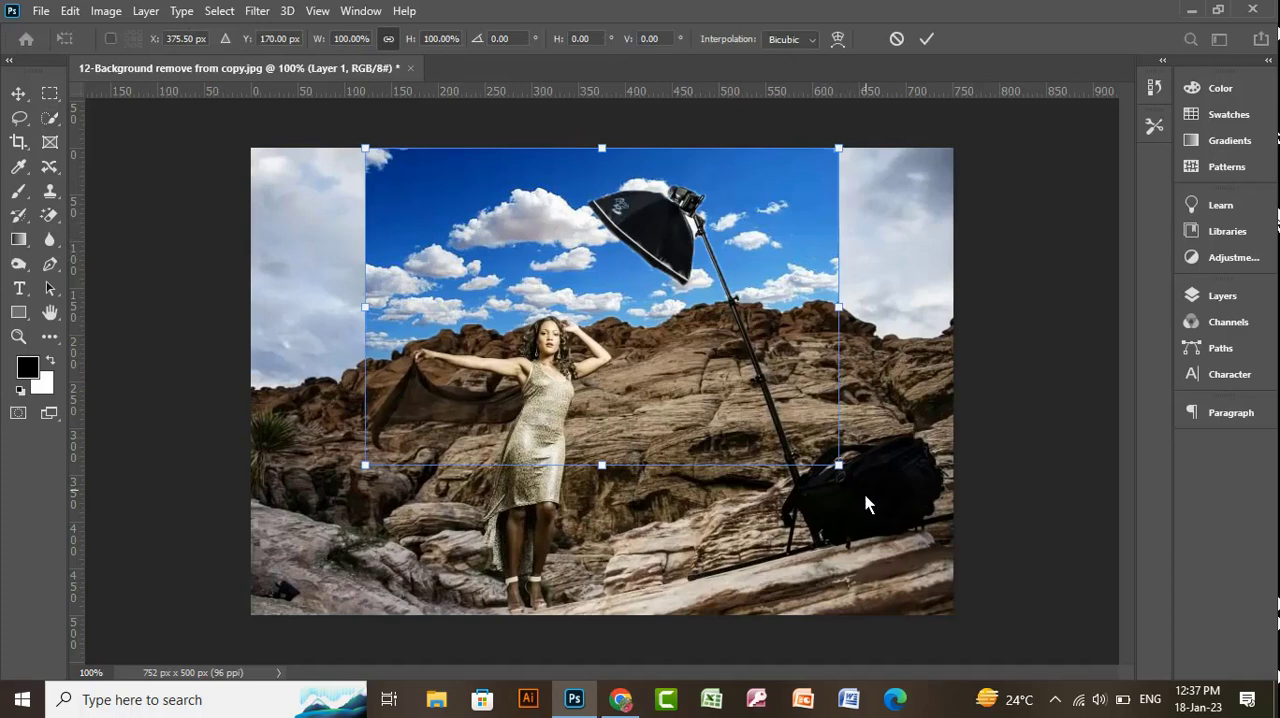
left_click_drag(840, 468, 970, 532)
left_click_drag(904, 240, 899, 309)
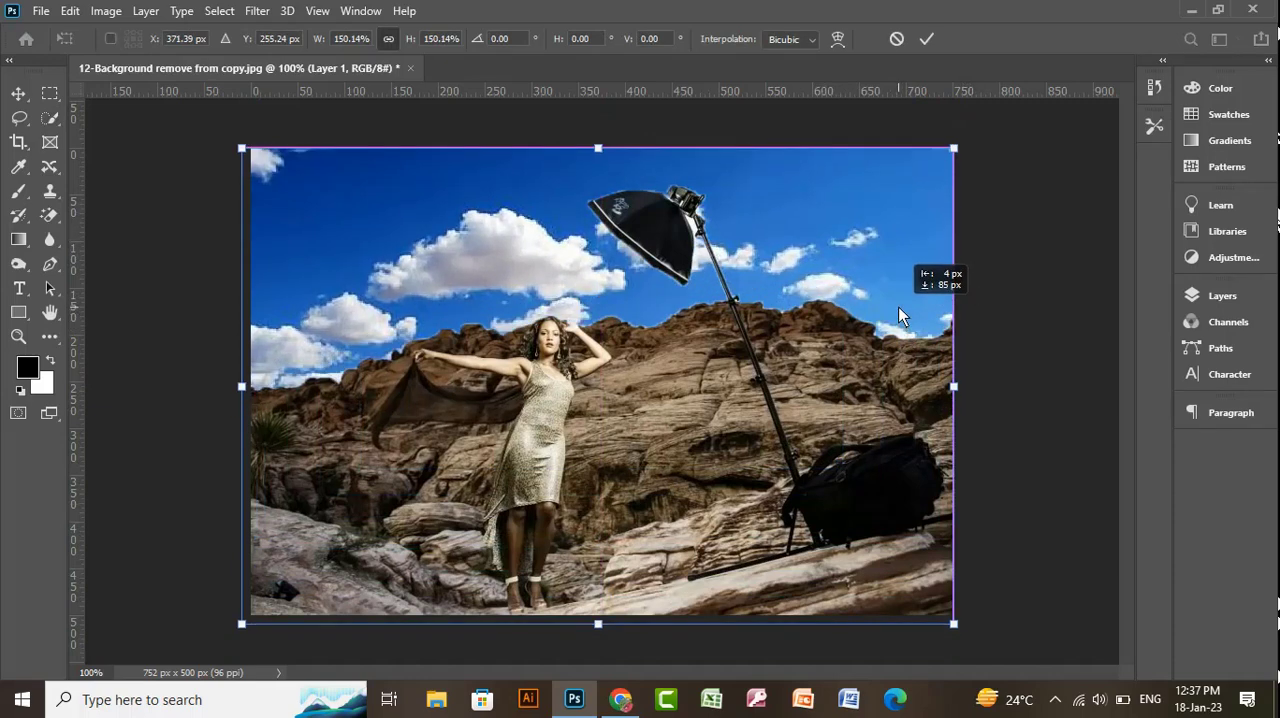
left_click_drag(899, 309, 904, 221)
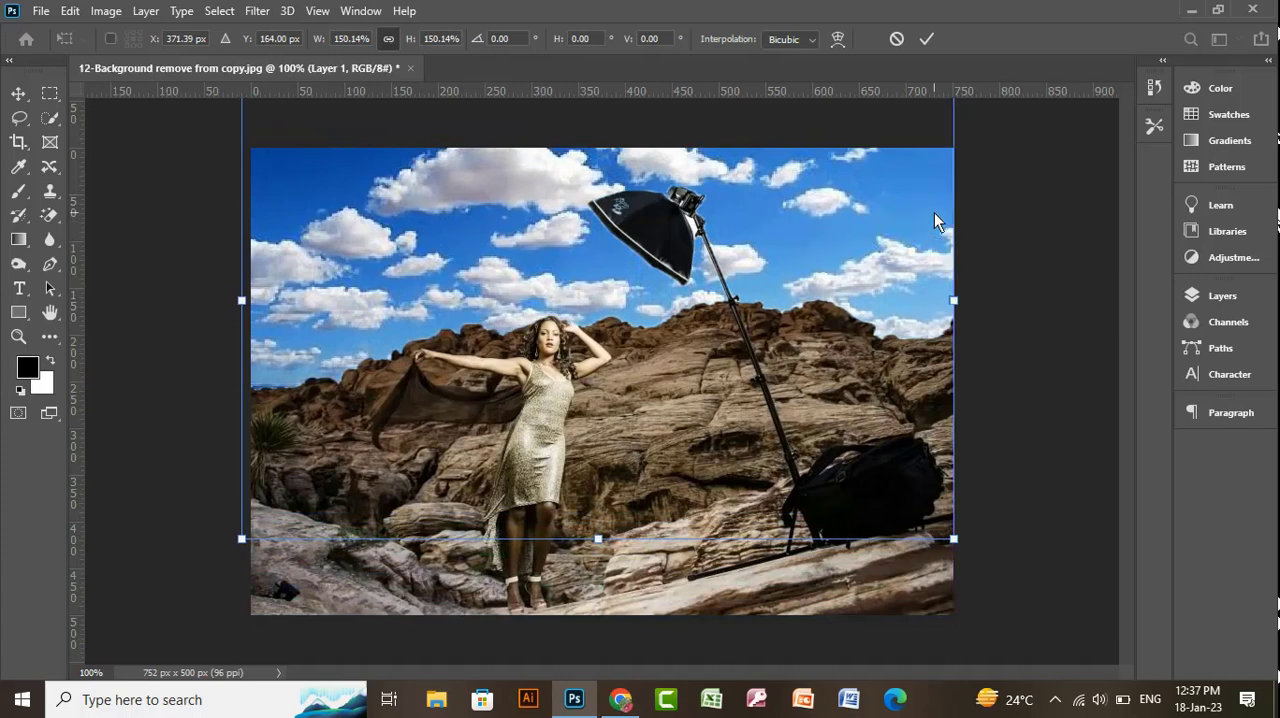
key("Return")
key("w")
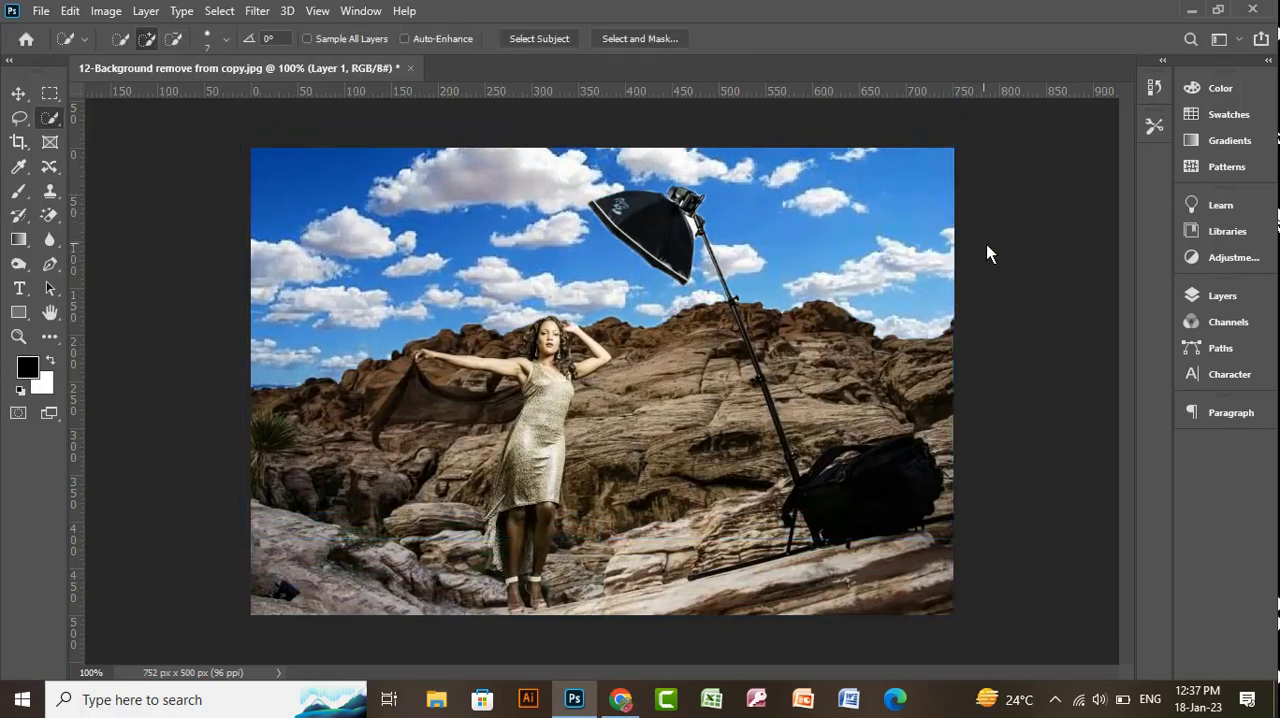
- Compare the photo before and after the sky replacement by hiding and showing the sky layer
left_click(1232, 298)
left_click(966, 401)
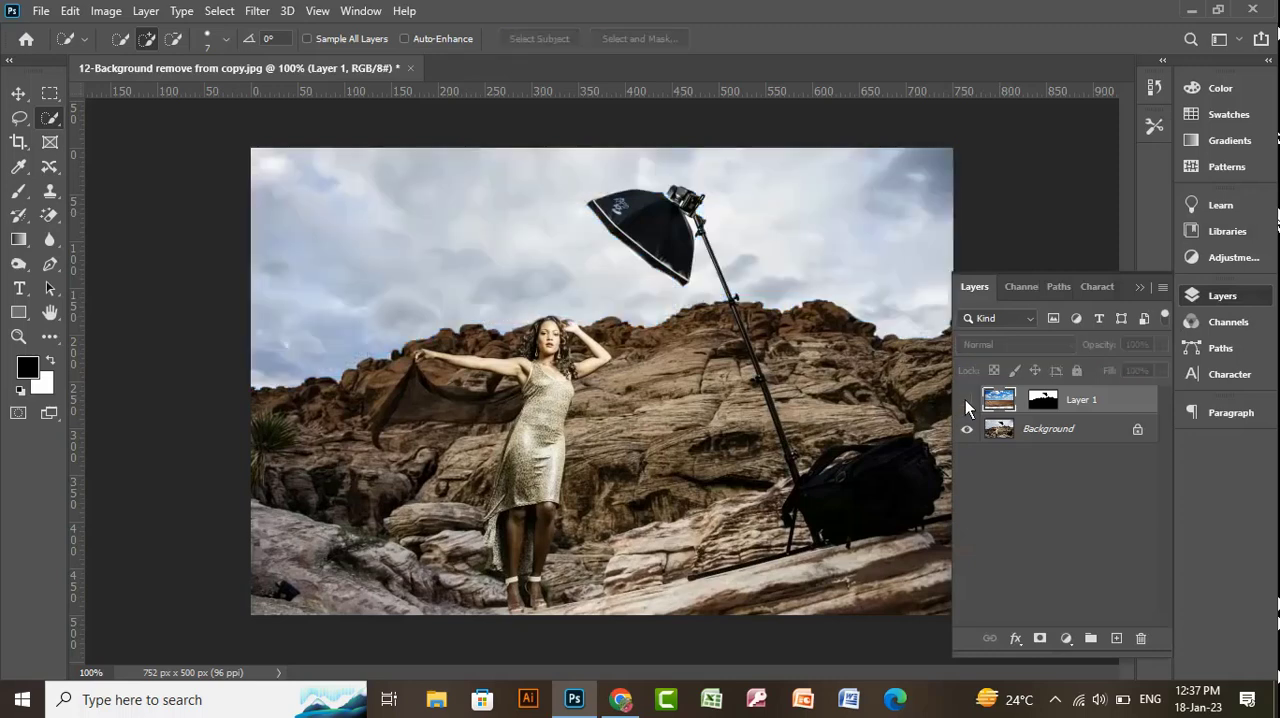
left_click(966, 400)
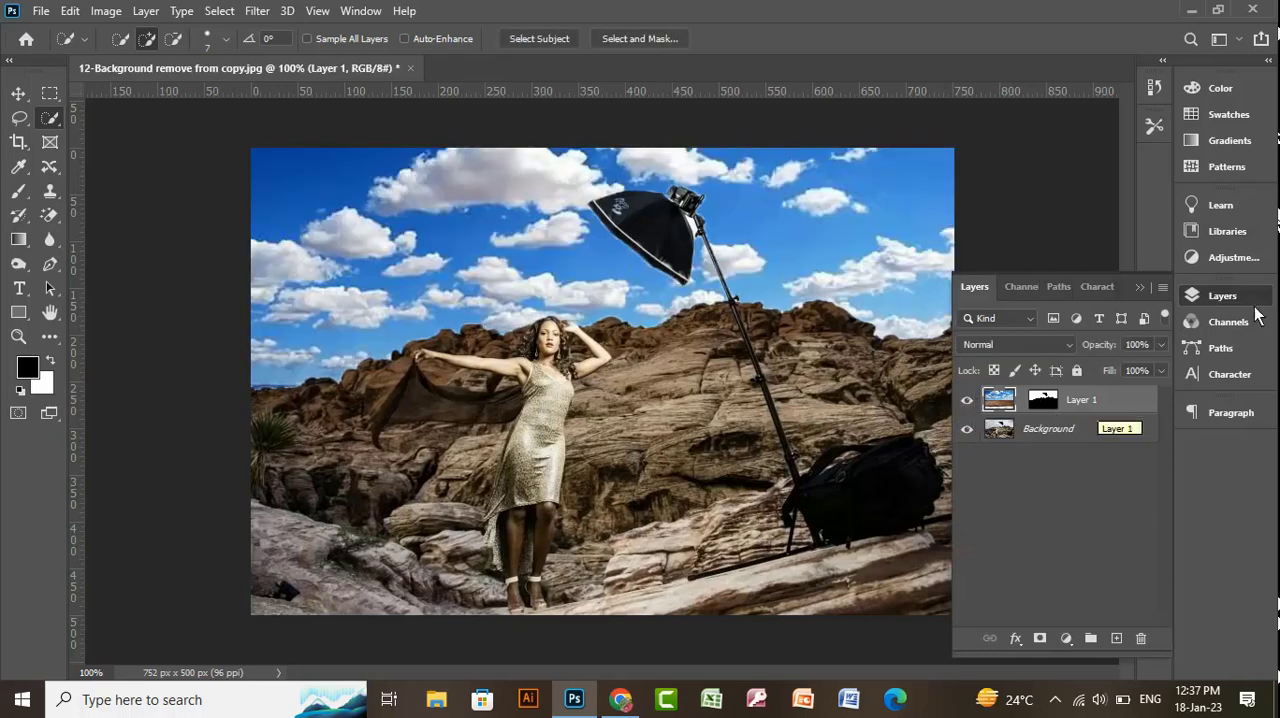
left_click(1141, 286)
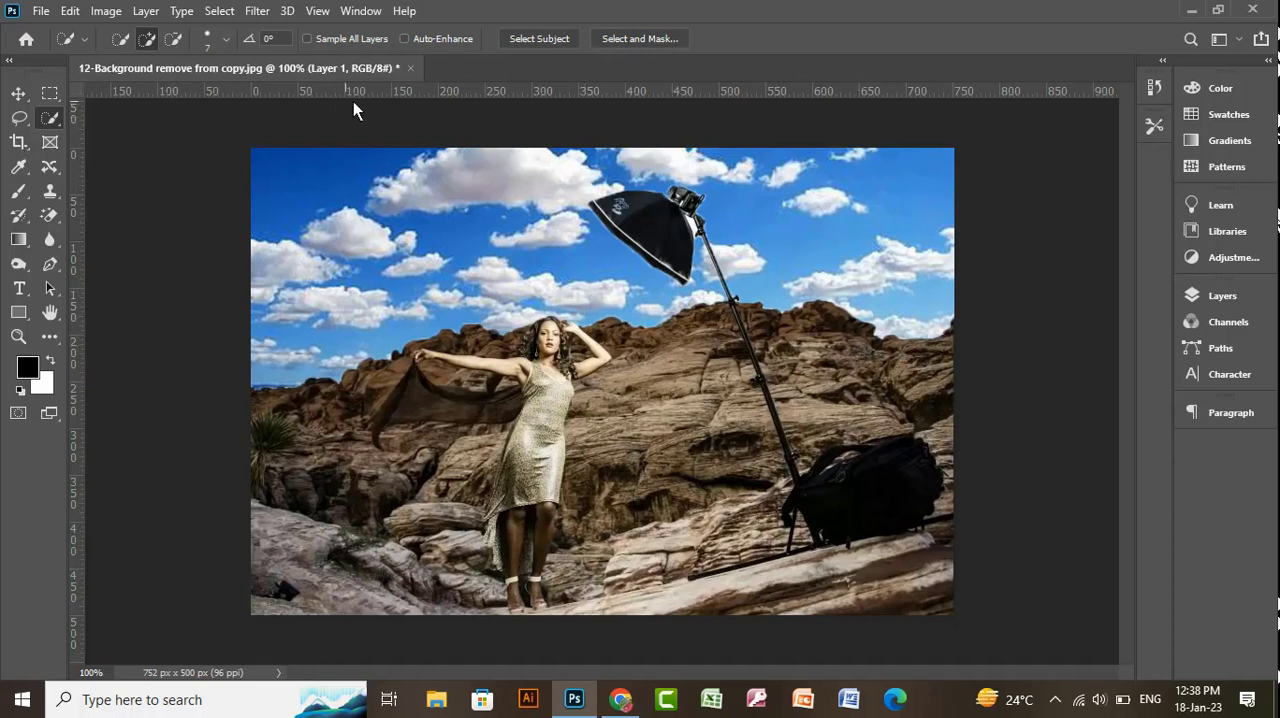
- Close the woman-on-rocks photo without saving and open 13-Hue & Saturation.jpg from the Extra Work folder
left_click(414, 69)
left_click(653, 283)
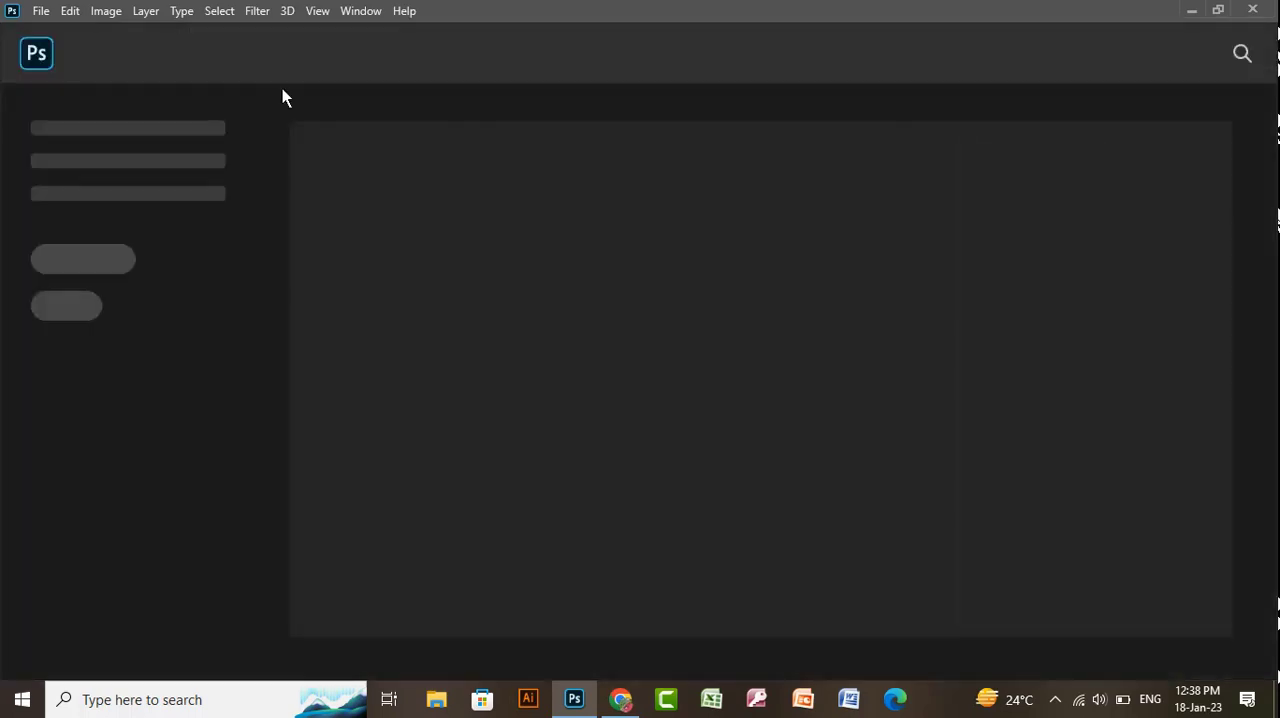
left_click(41, 11)
left_click(50, 46)
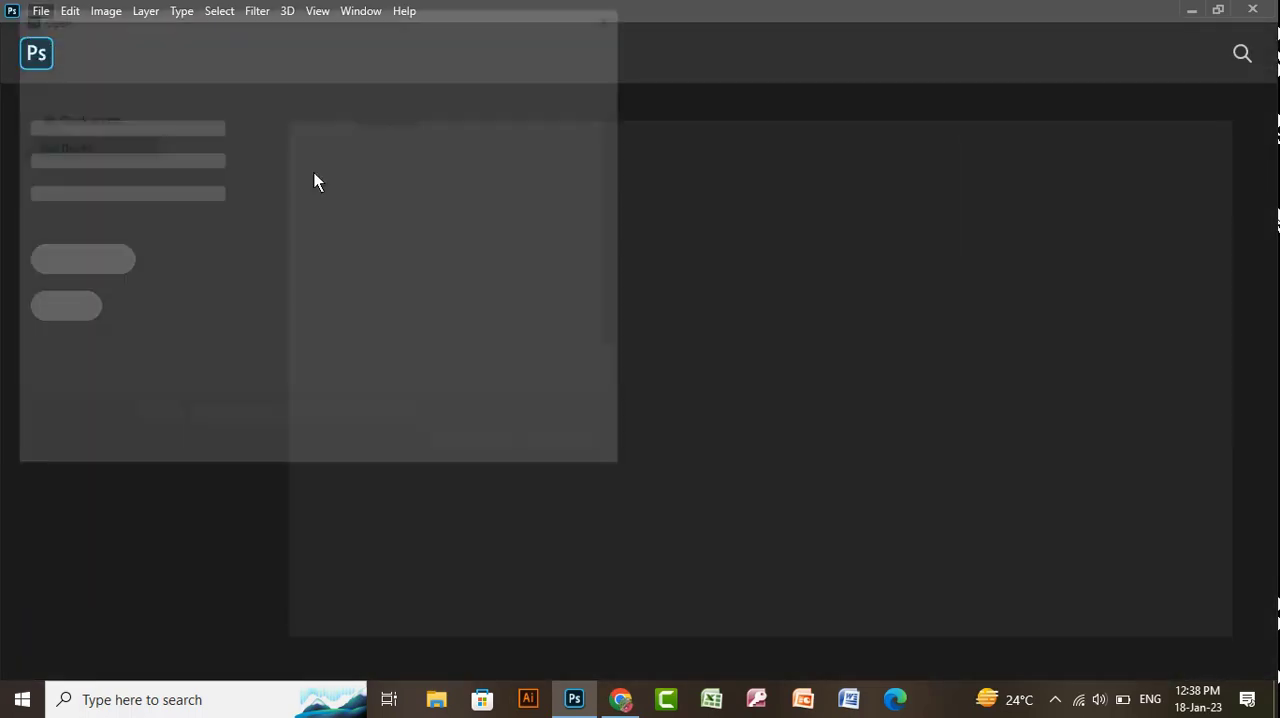
left_click(355, 217)
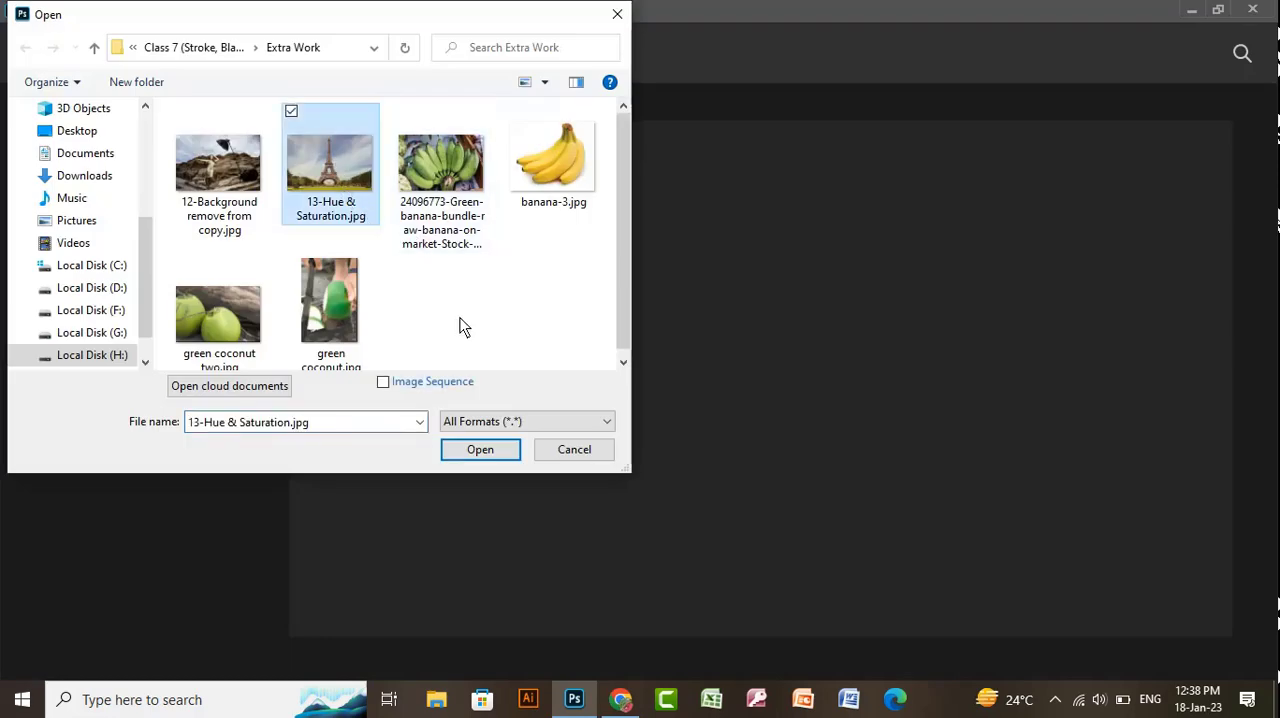
left_click(480, 462)
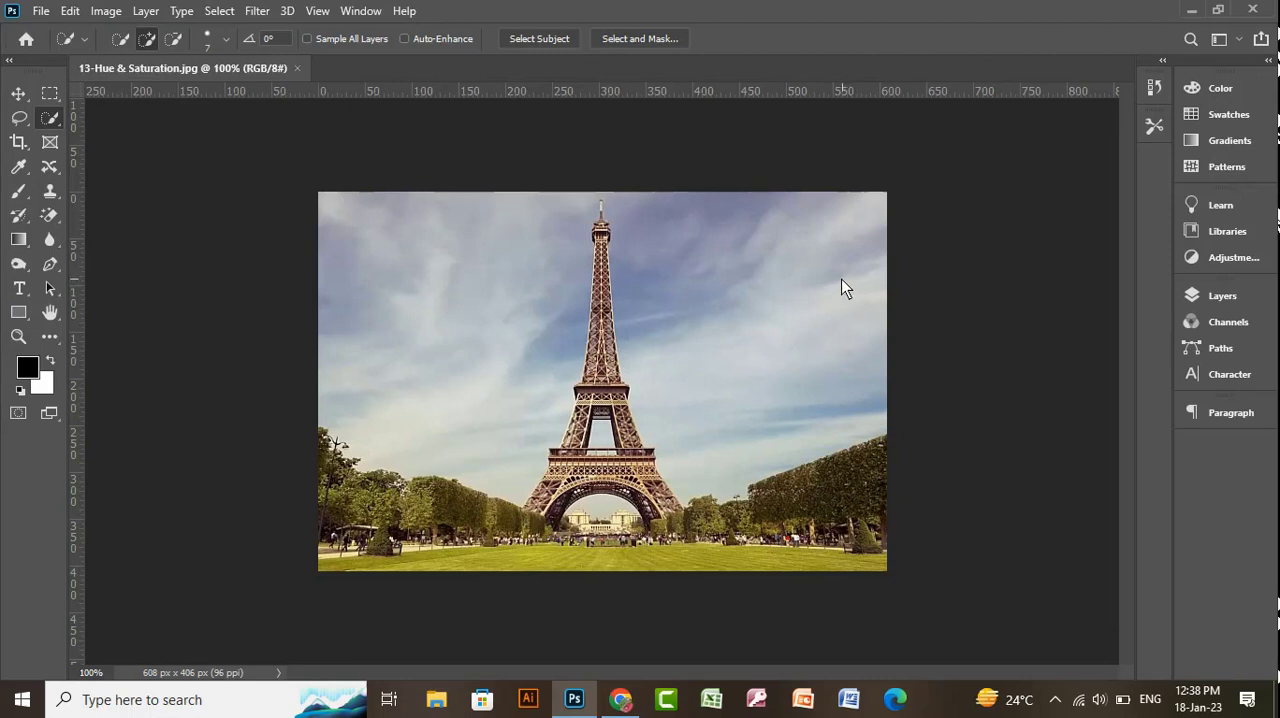
- Try a Hue/Saturation adjustment on the Eiffel Tower photo with hue -14, saturation +63 and lightness -58
left_click(104, 12)
mouse_move(140, 64)
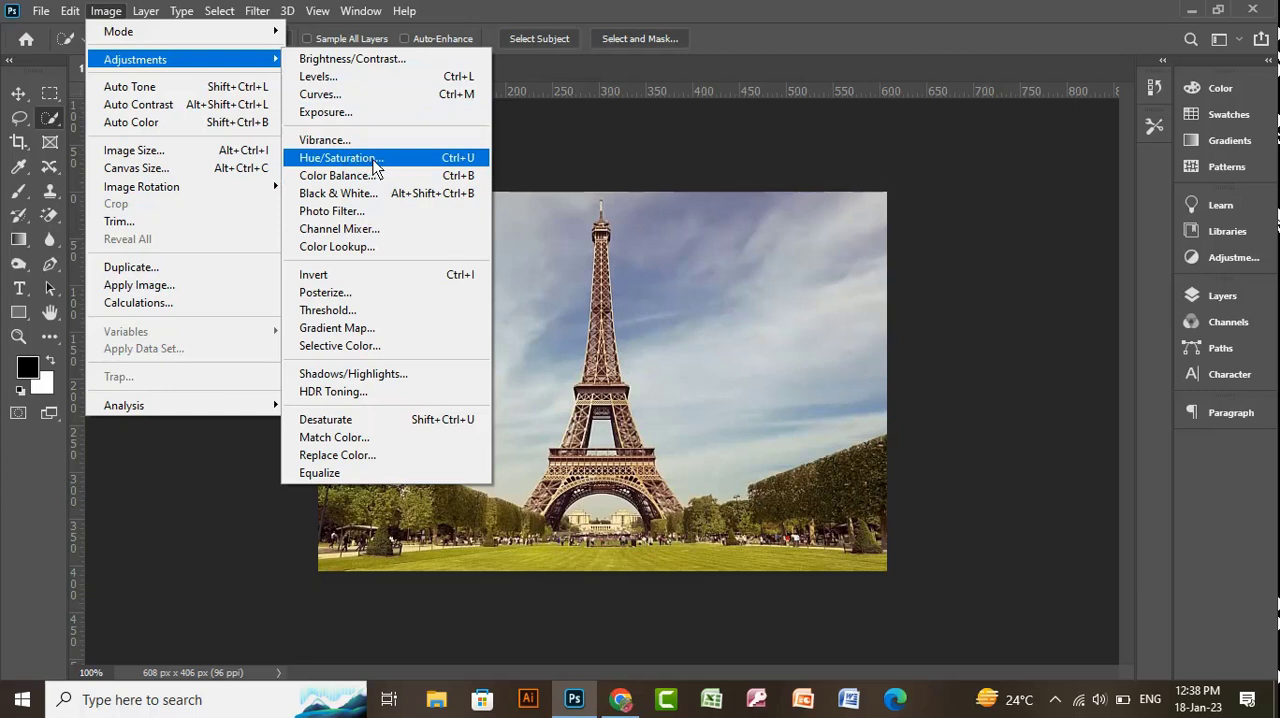
left_click(443, 160)
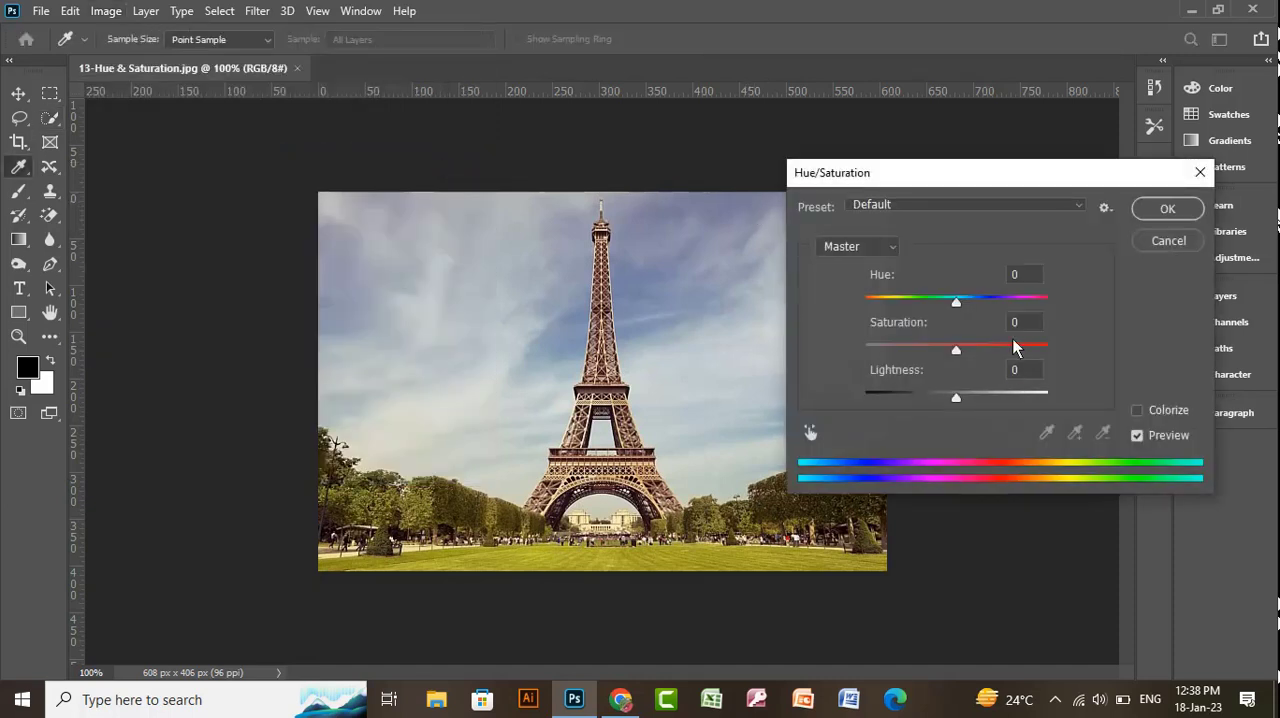
left_click_drag(960, 302, 1012, 353)
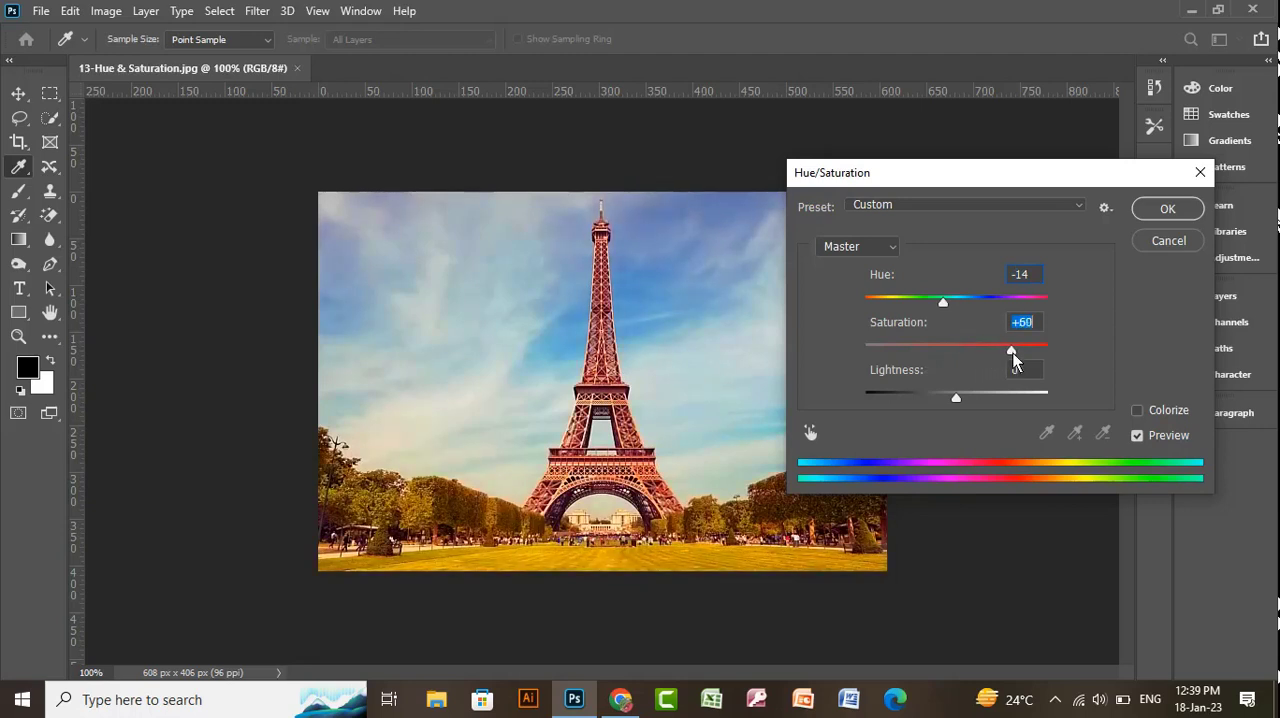
left_click_drag(958, 397, 904, 393)
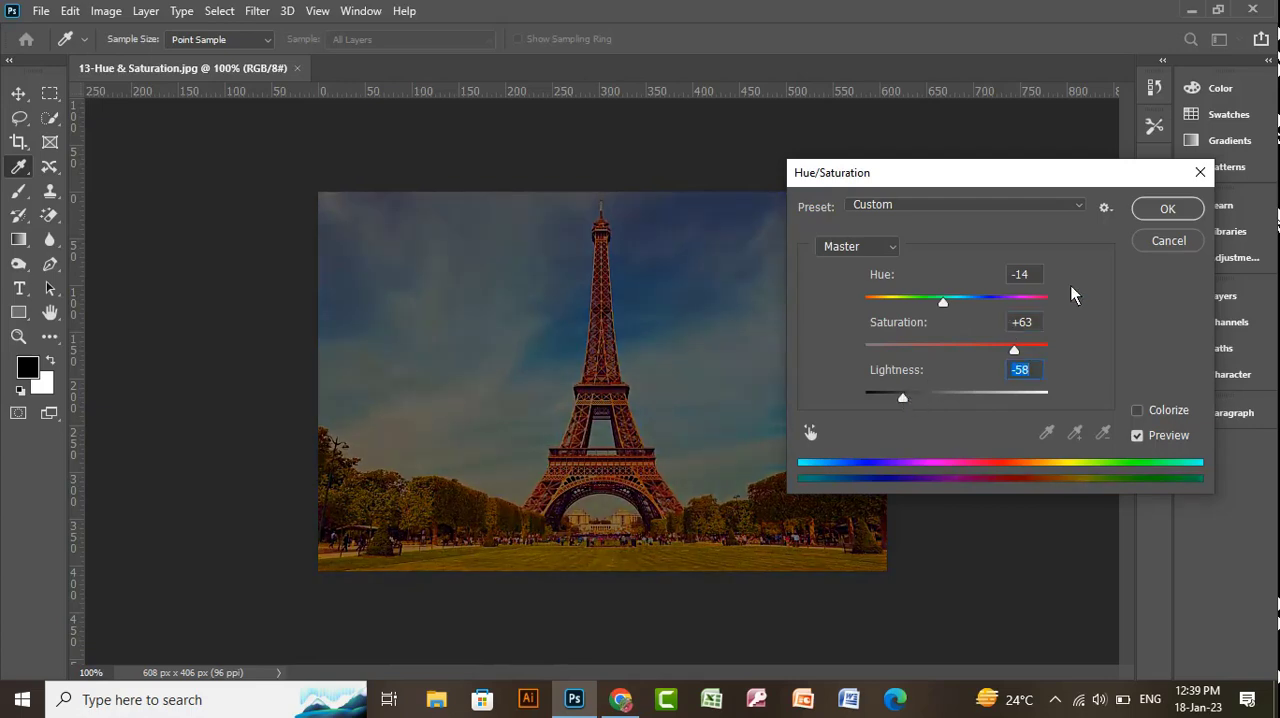
left_click(1150, 245)
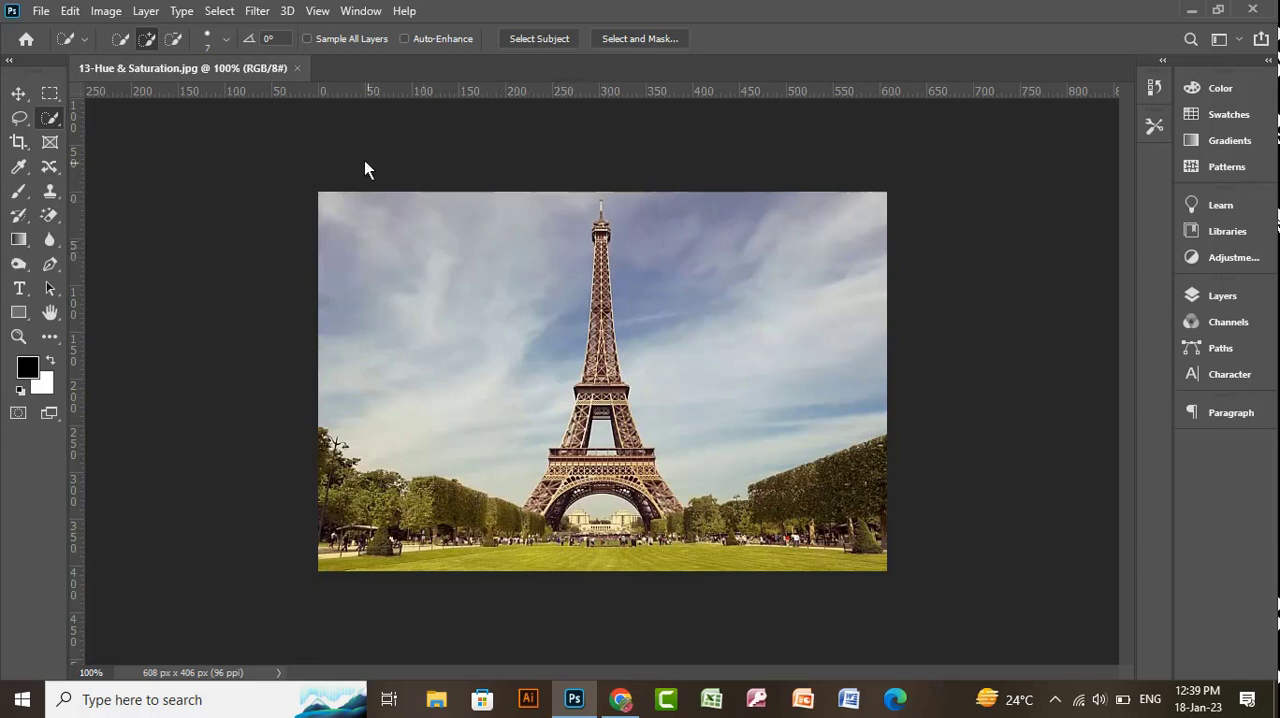
- Close the Eiffel Tower photo and open the green banana bundle picture from the Extra Work folder
left_click(19, 93)
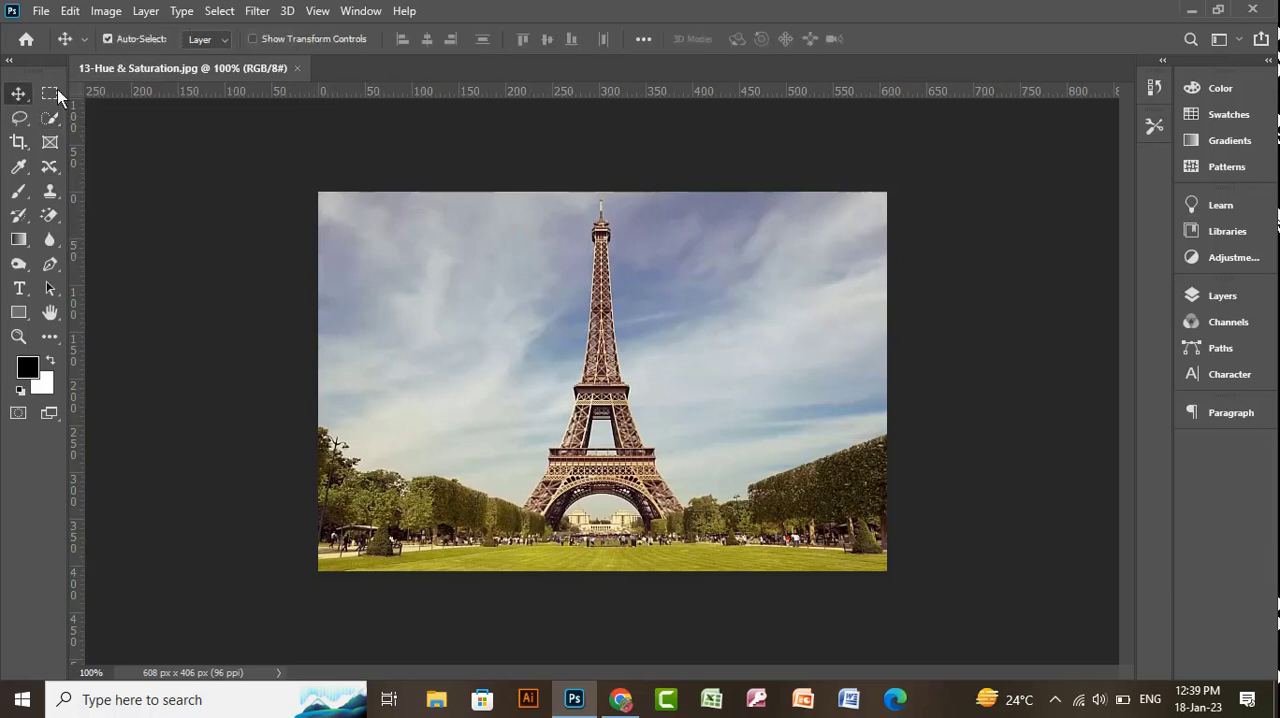
left_click(296, 69)
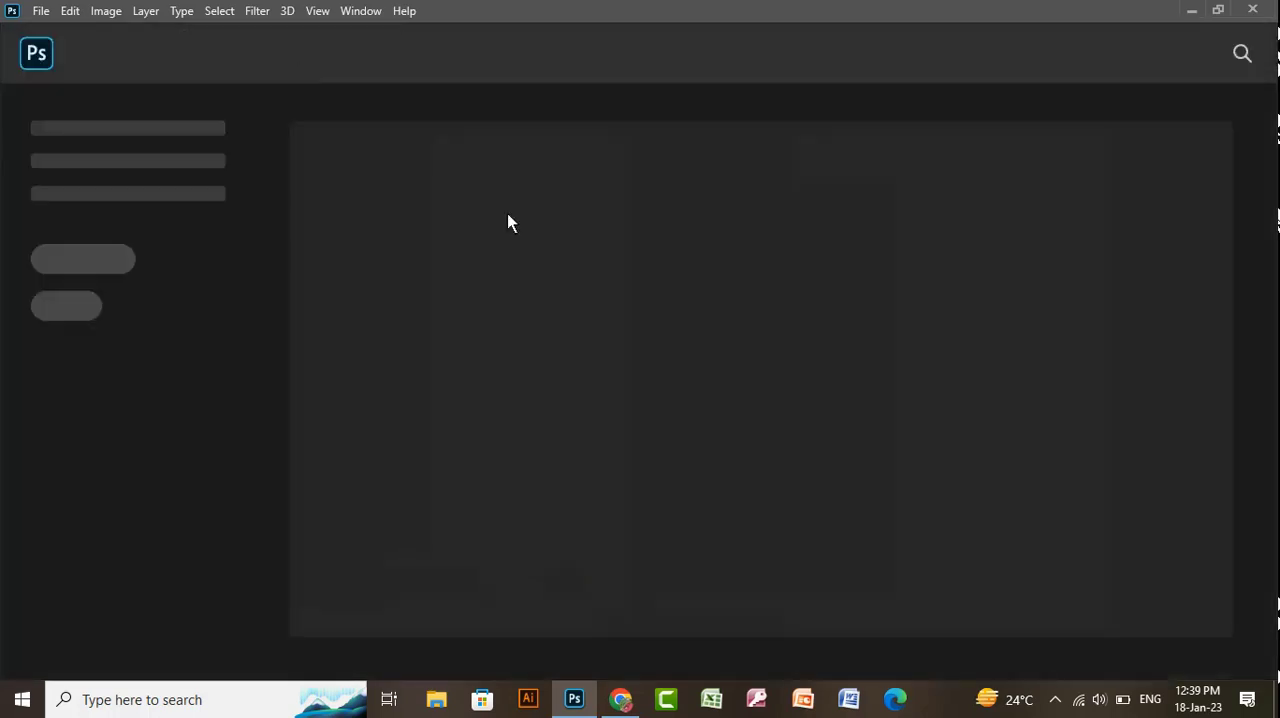
left_click(41, 11)
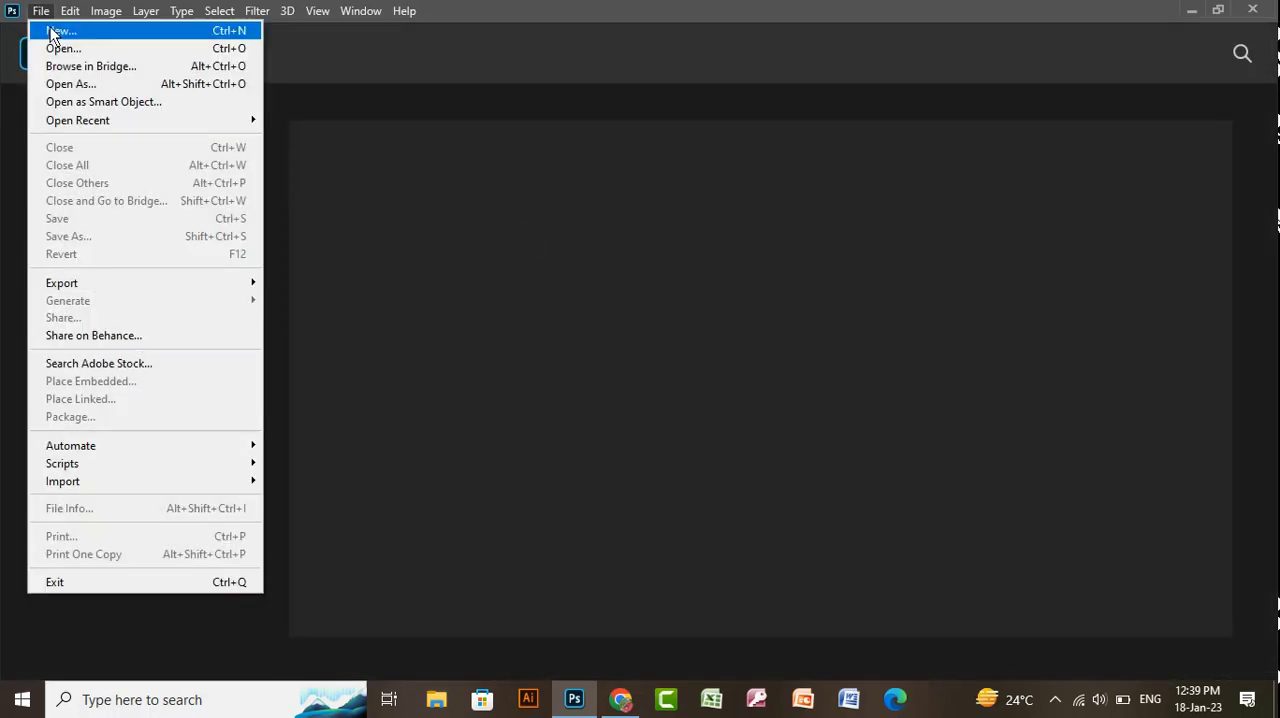
left_click(62, 48)
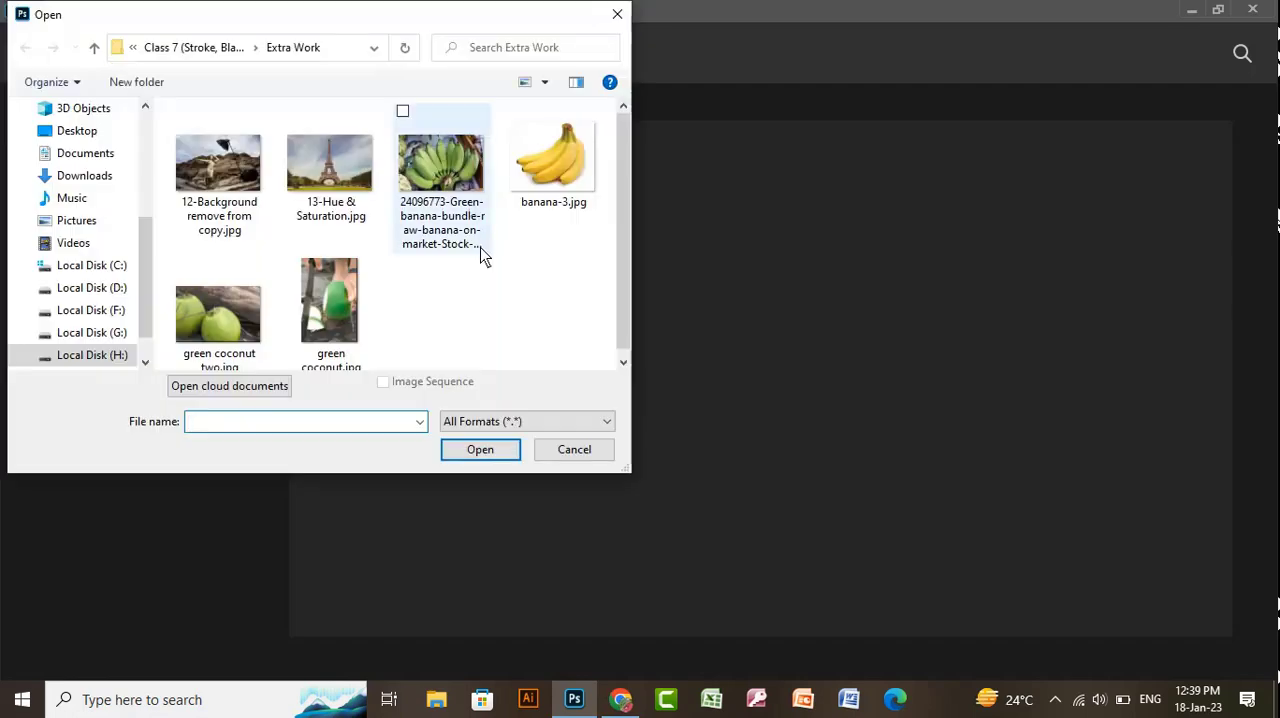
double_click(453, 183)
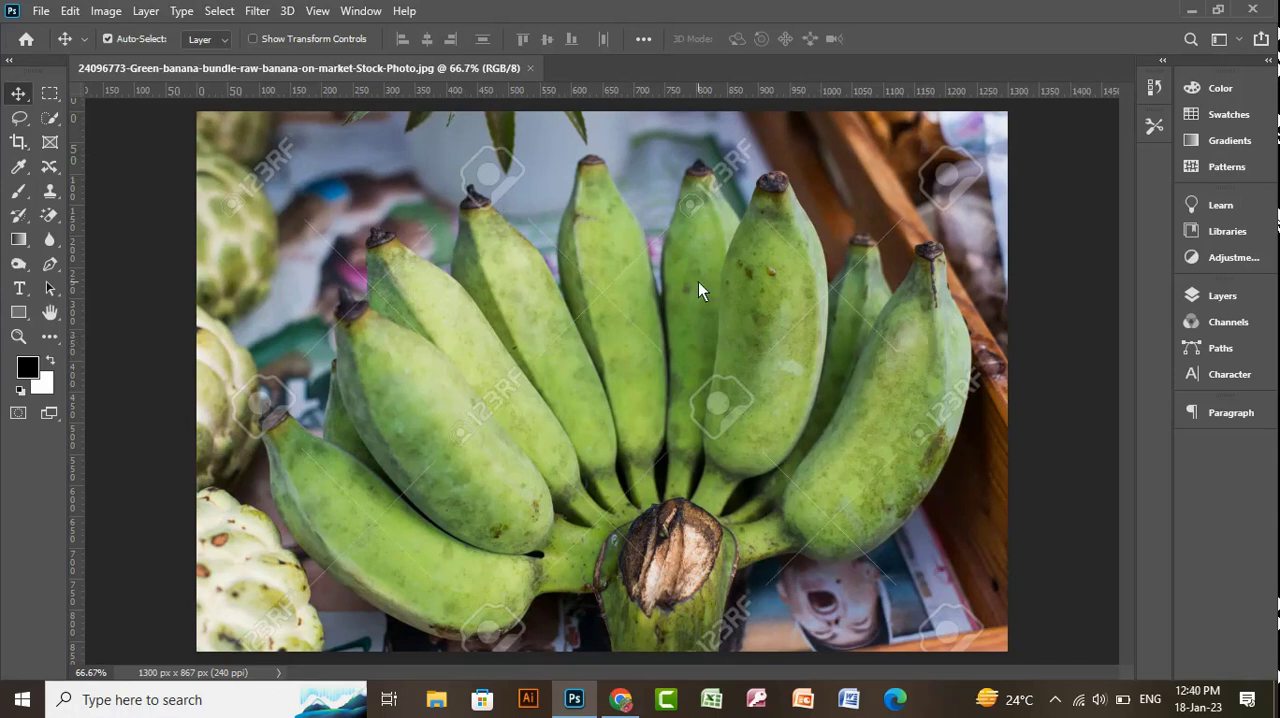
- Try recoloring the green bananas with Hue/Saturation, using a hue of -65 and then -39
key("ctrl")
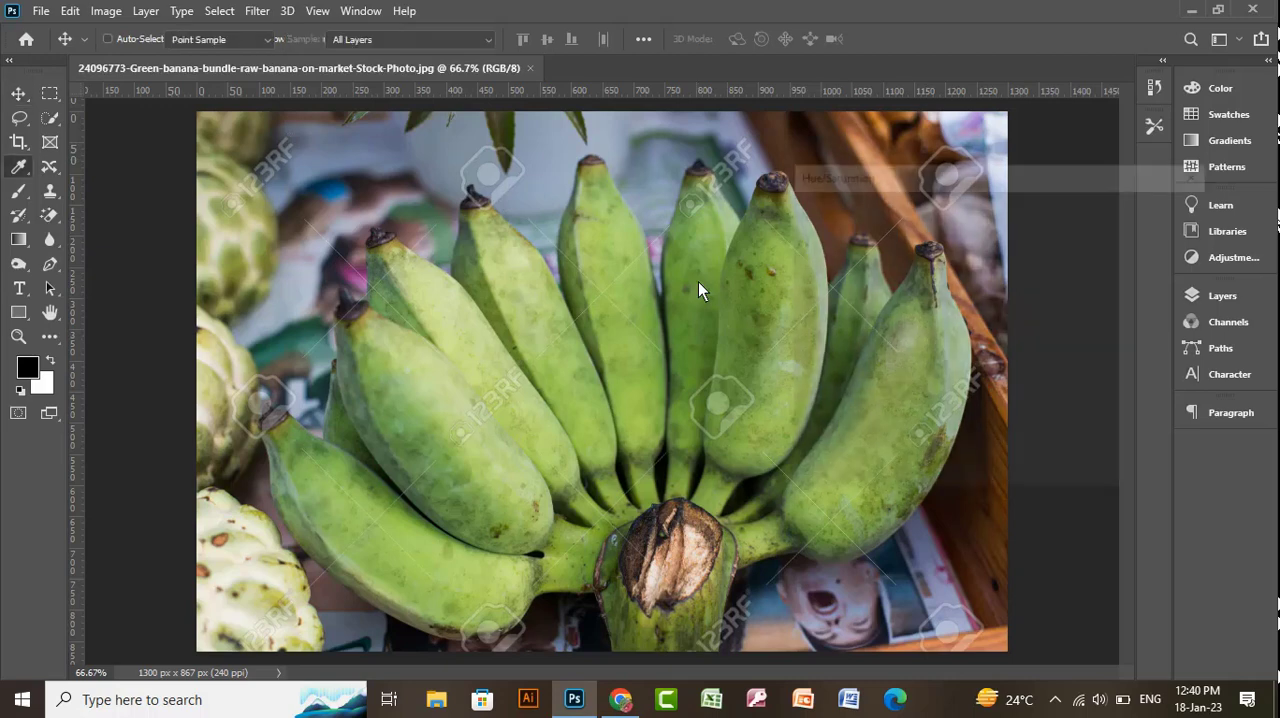
key("ctrl+u")
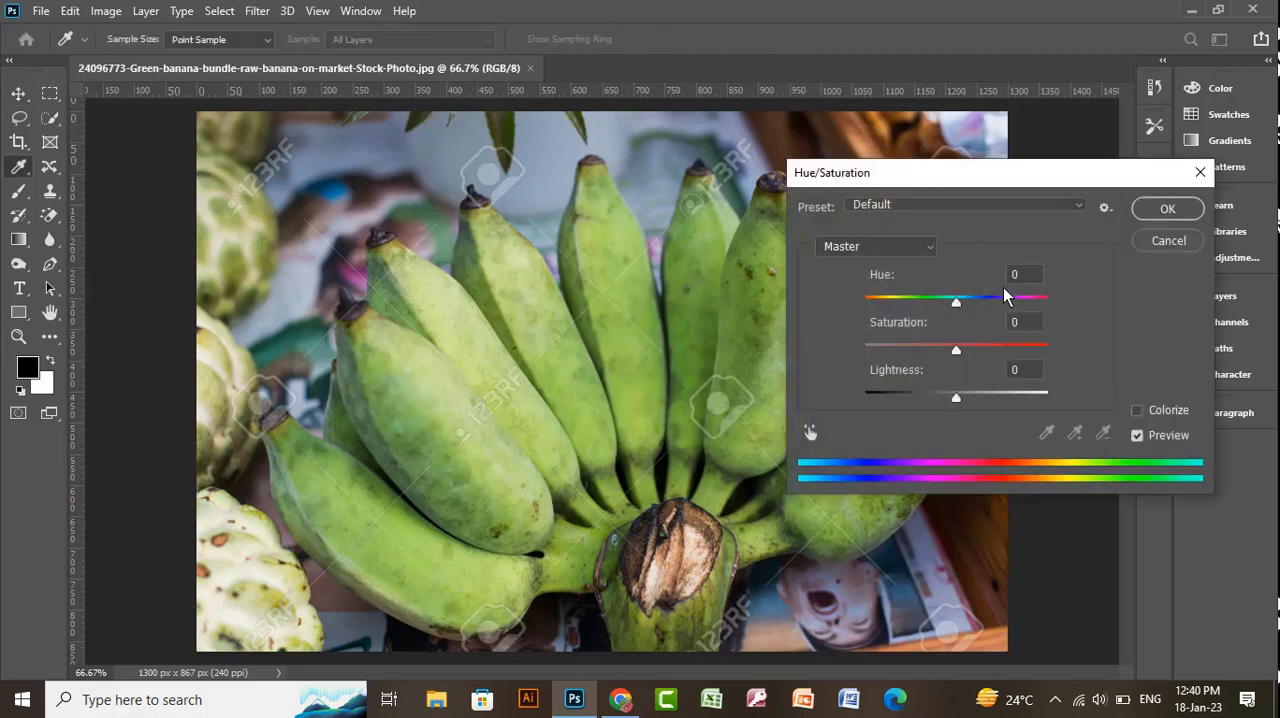
left_click_drag(956, 301, 910, 305)
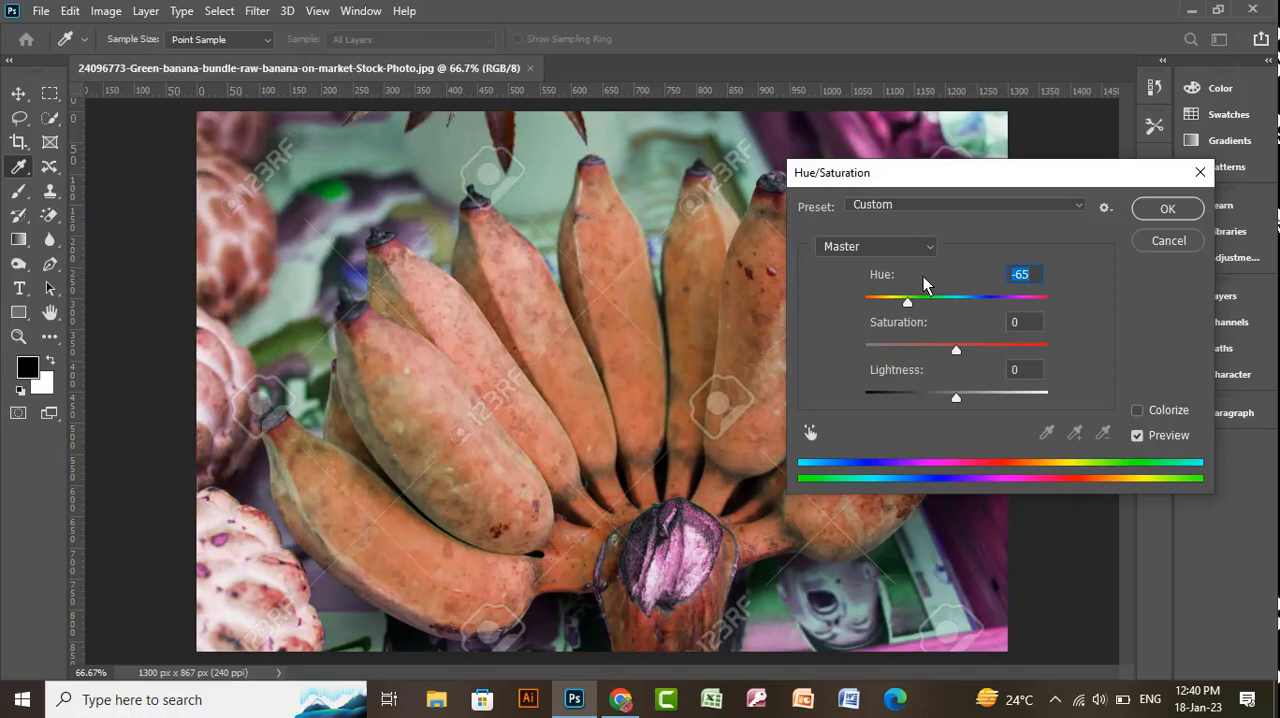
mouse_move(907, 302)
left_mouse_down()
mouse_move(877, 298)
mouse_move(1003, 303)
mouse_move(922, 305)
left_mouse_up()
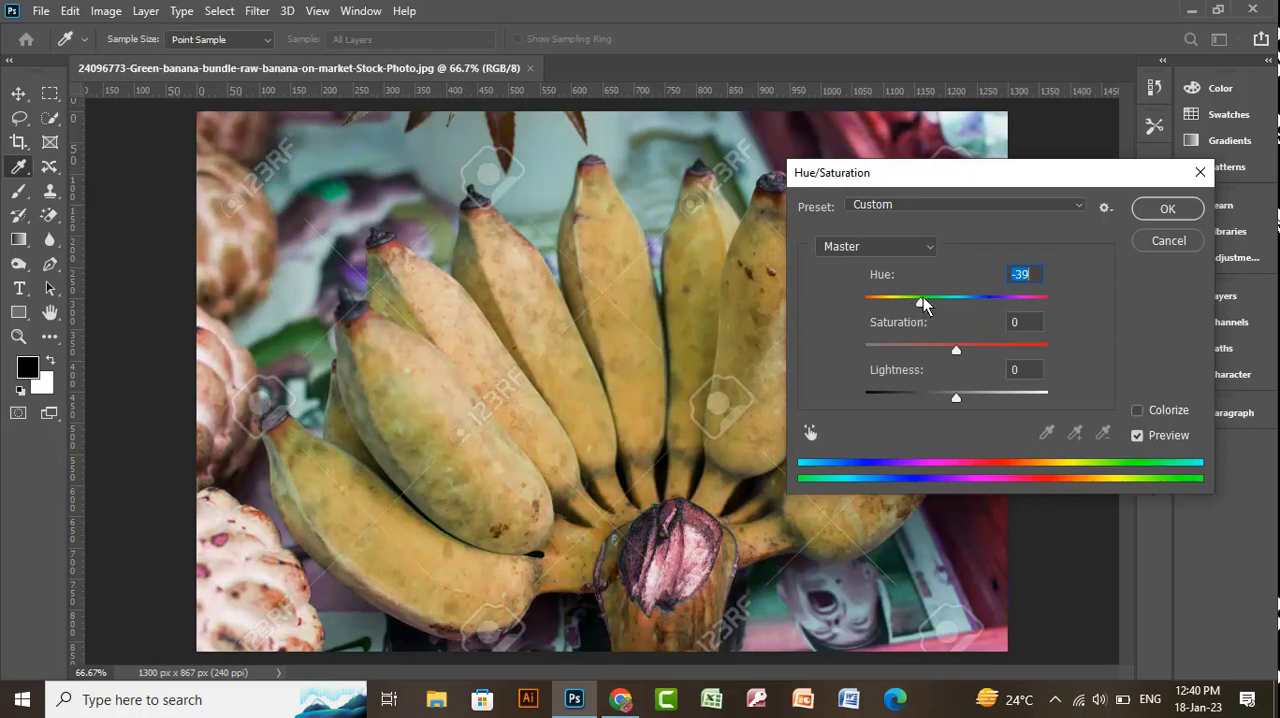
left_click(1168, 240)
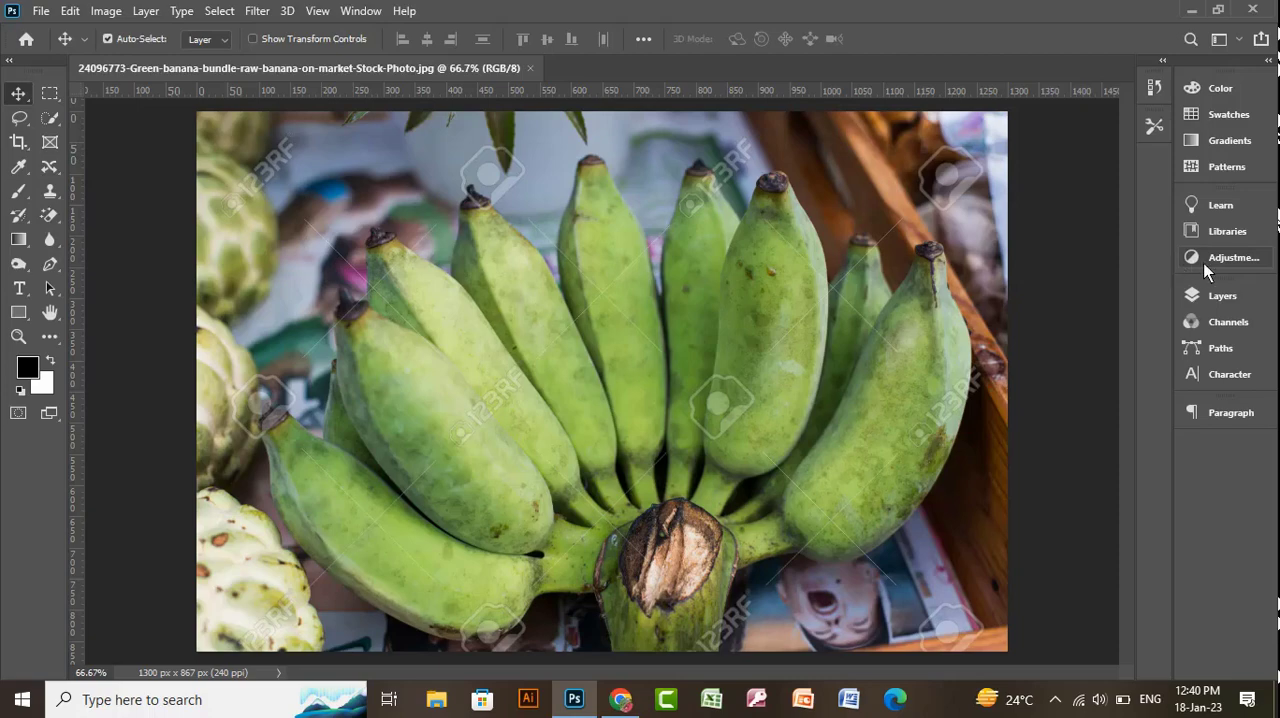
- Close the green banana picture and open banana-3.jpg from the Extra Work folder
left_click(532, 69)
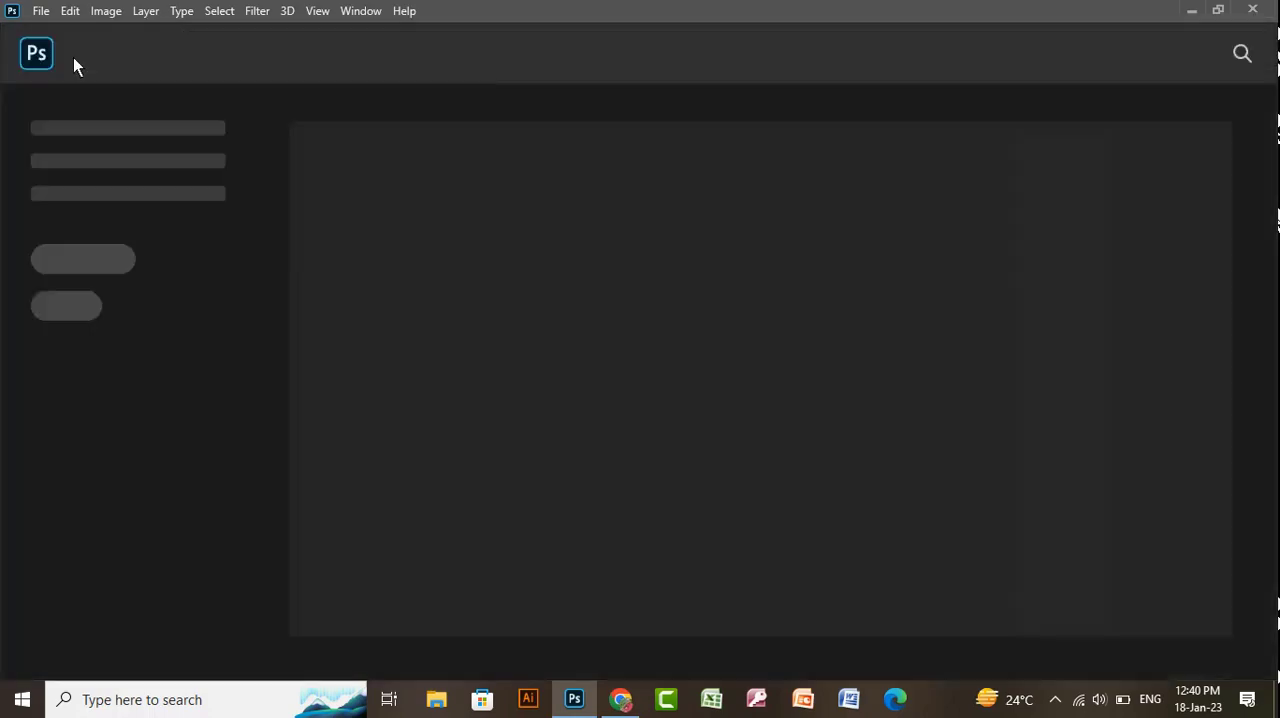
left_click(41, 11)
left_click(55, 50)
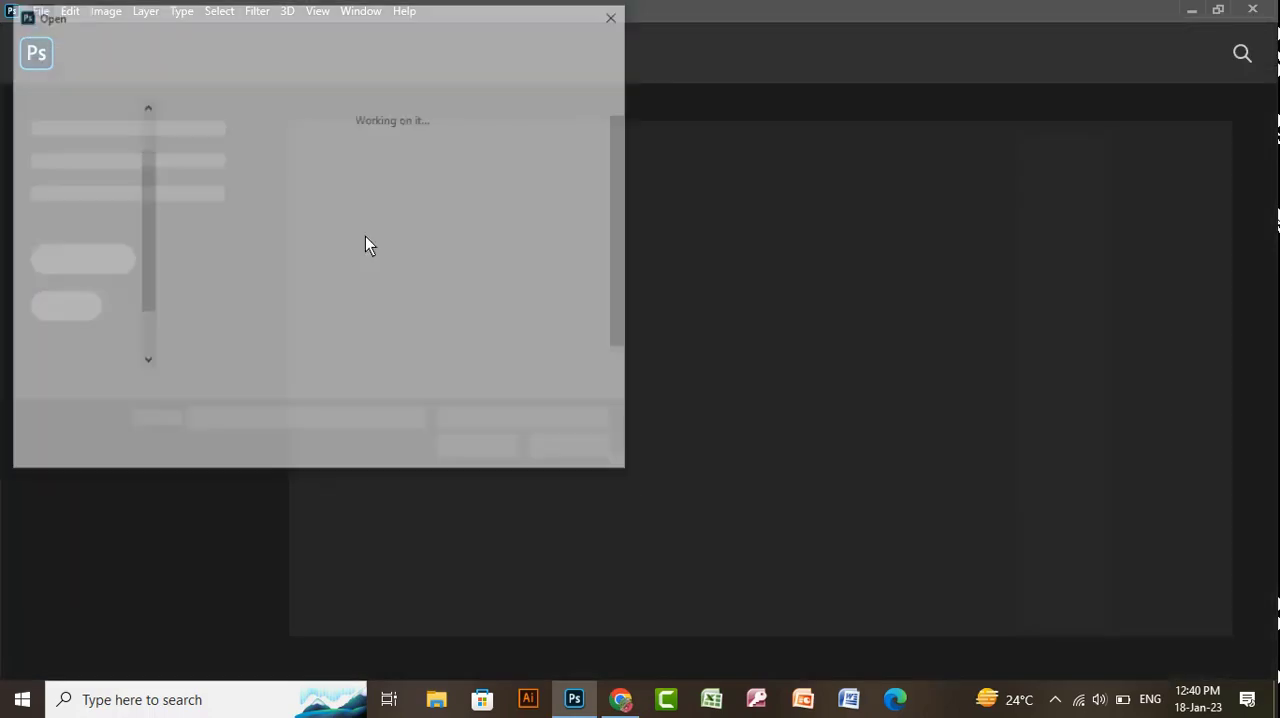
left_click(557, 200)
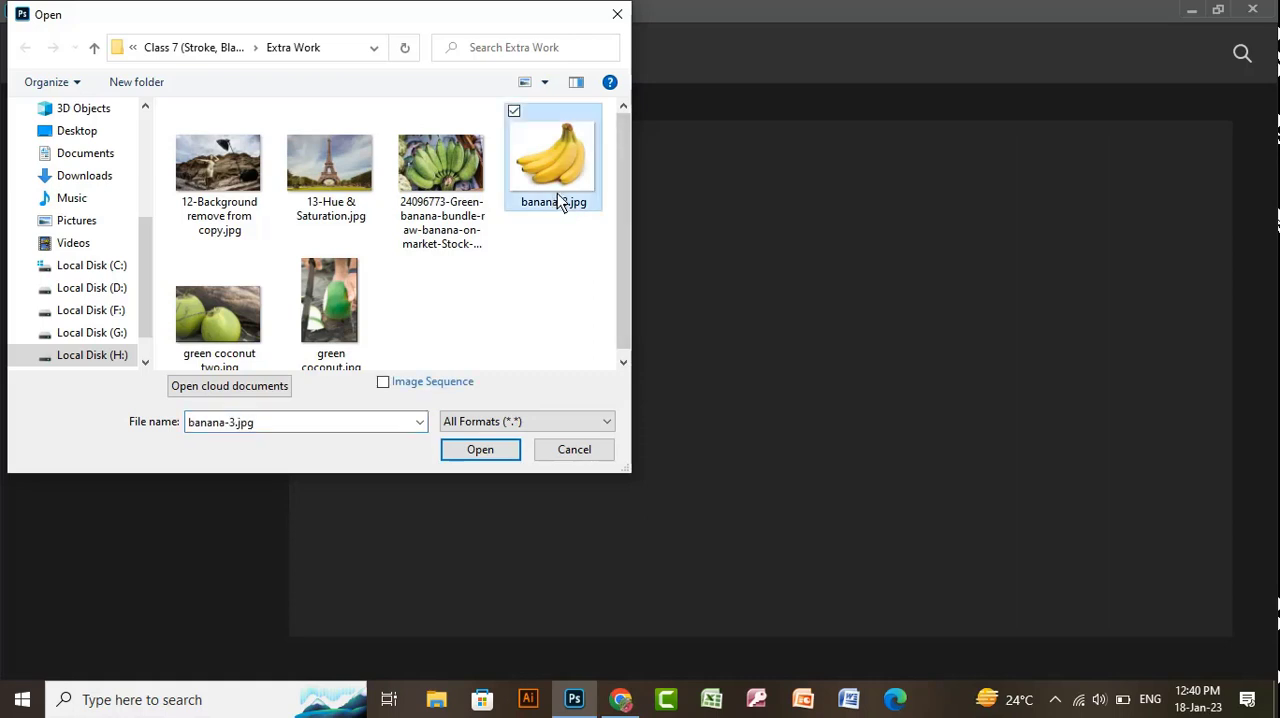
double_click(559, 196)
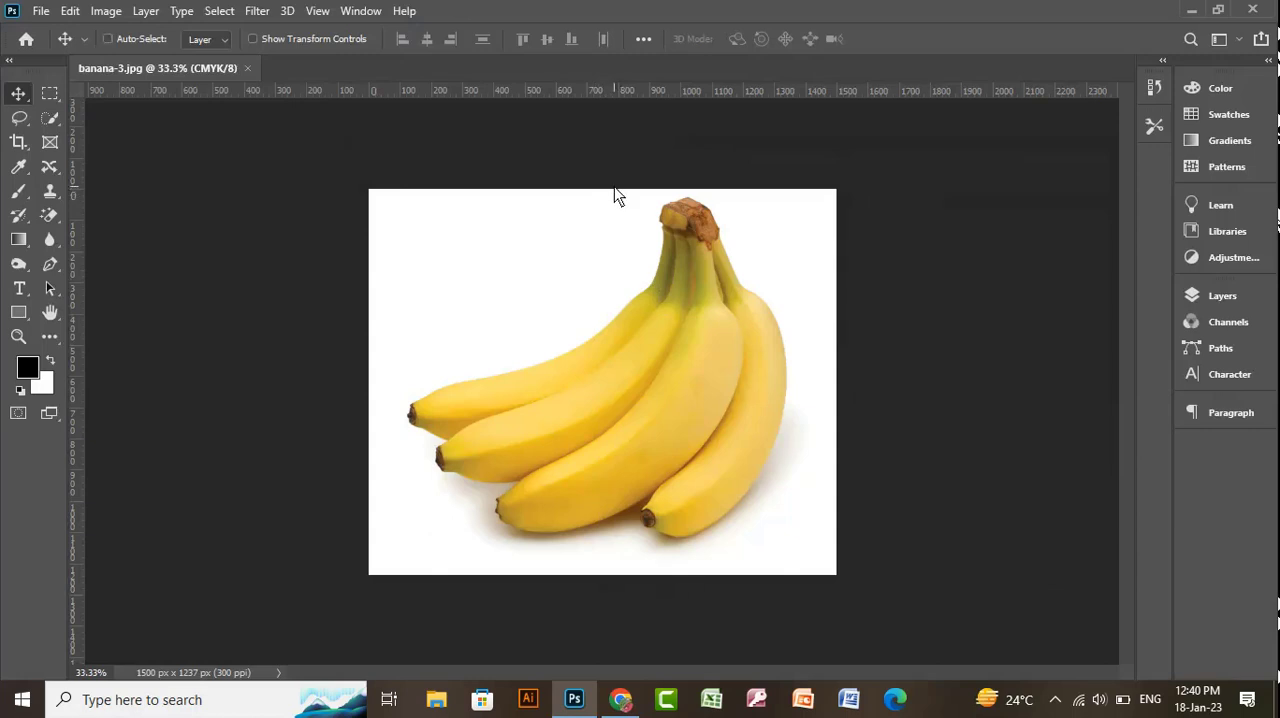
- Try shifting the yellow bananas towards green with a Hue/Saturation hue of +21
key("ctrl+u")
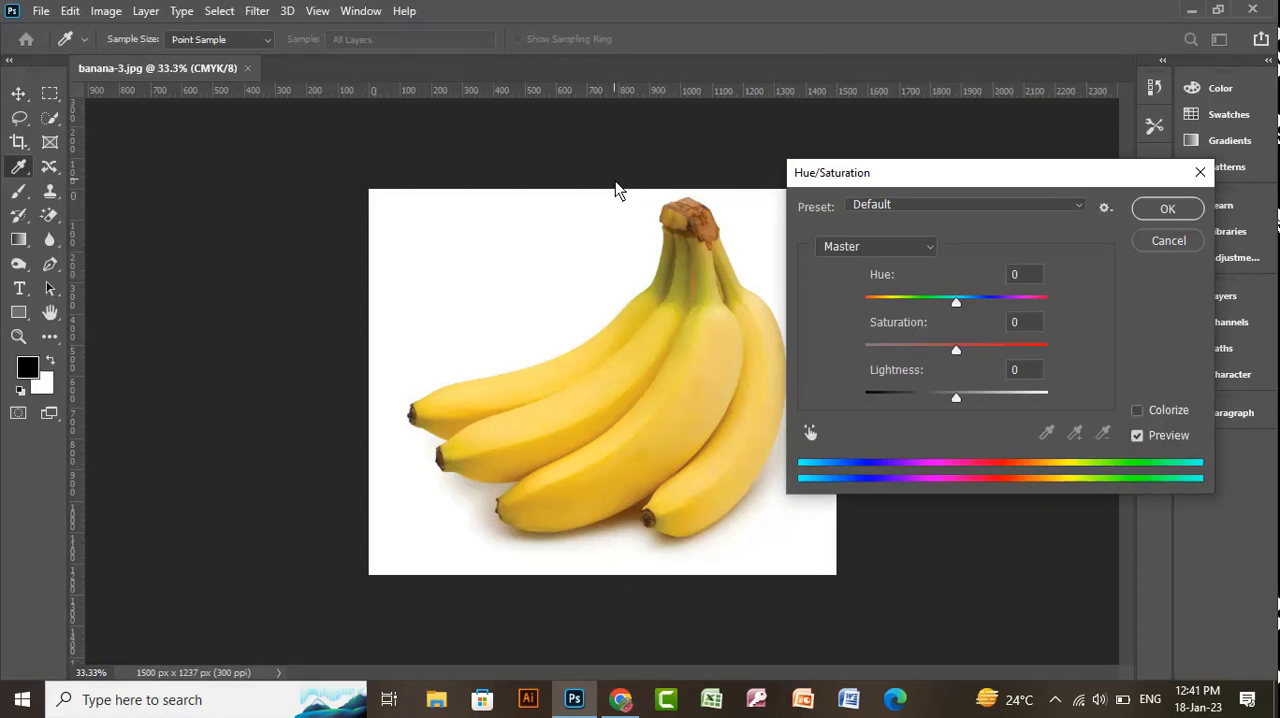
left_click_drag(955, 302, 995, 303)
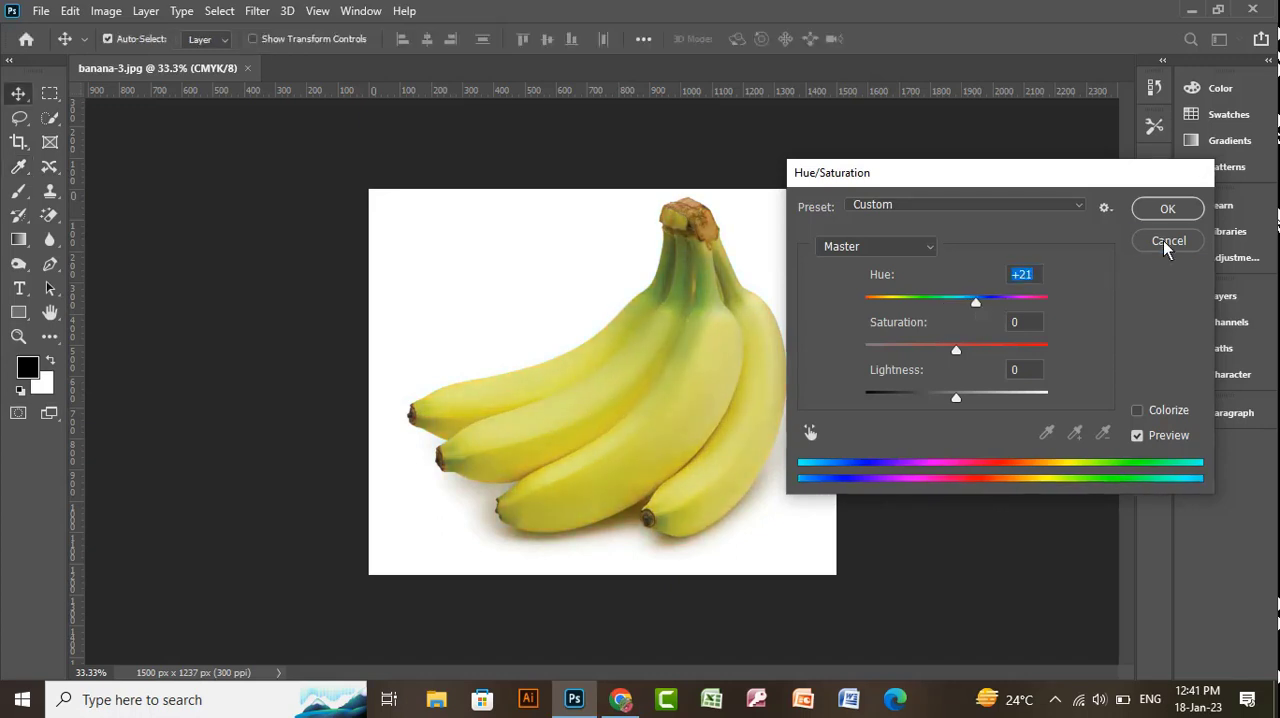
left_click(1166, 241)
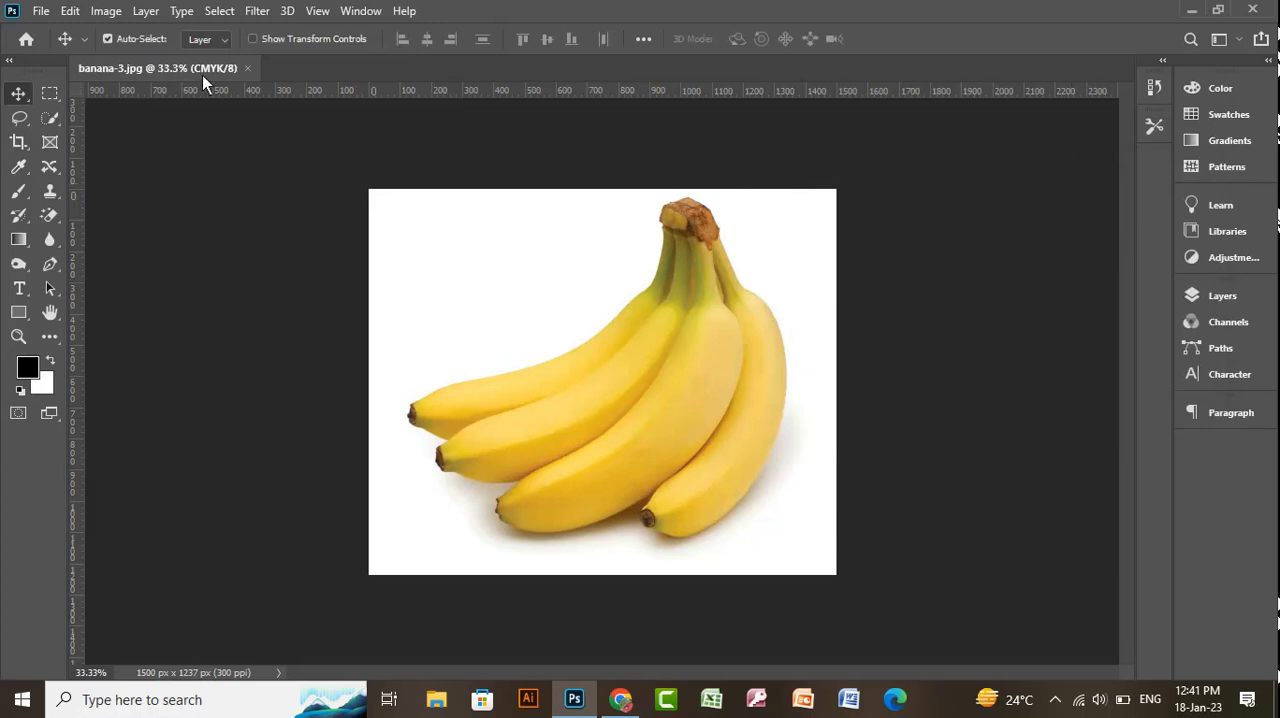
- Close banana-3.jpg and open the green coconut two picture from the Extra Work folder
left_click(248, 68)
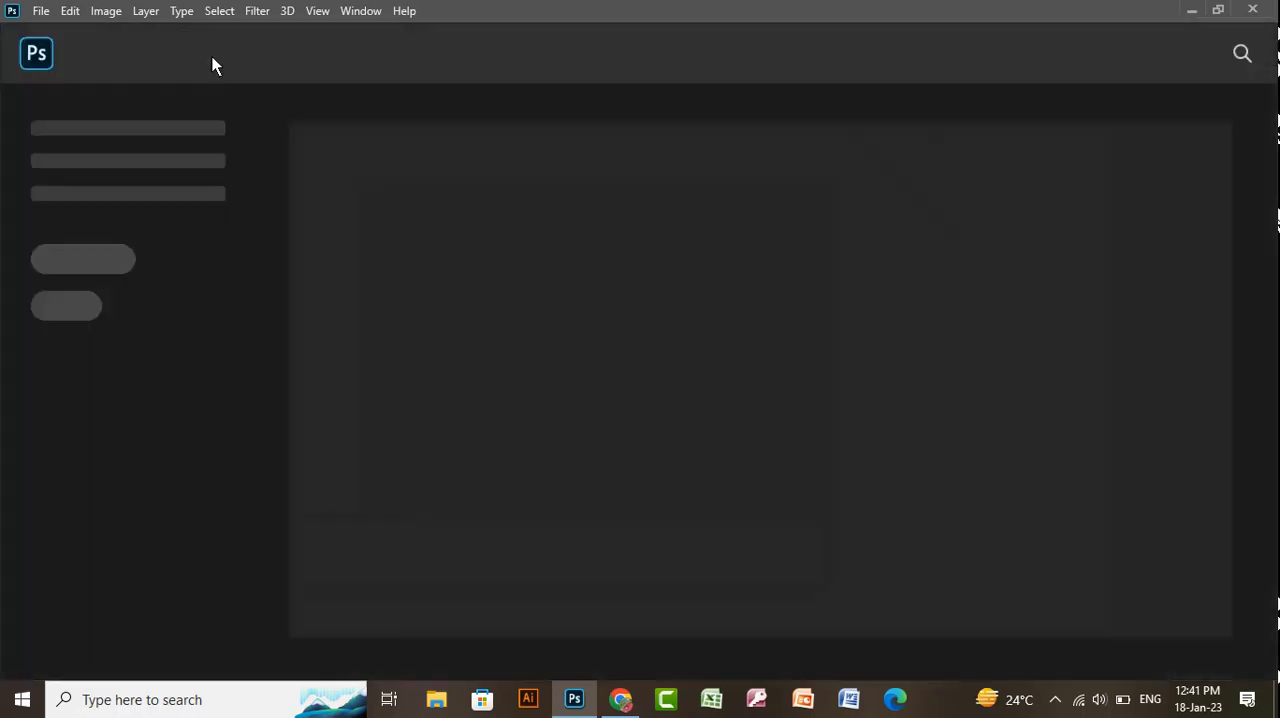
left_click(72, 14)
mouse_move(44, 13)
left_click(60, 49)
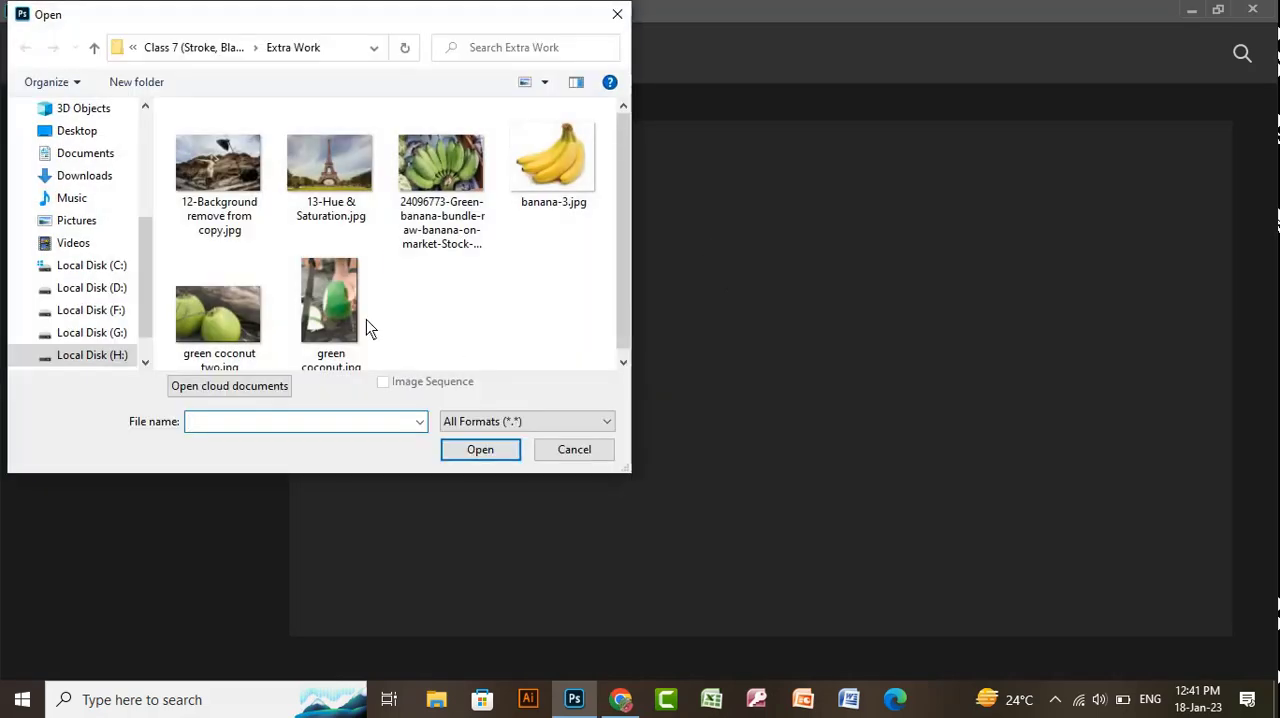
double_click(215, 307)
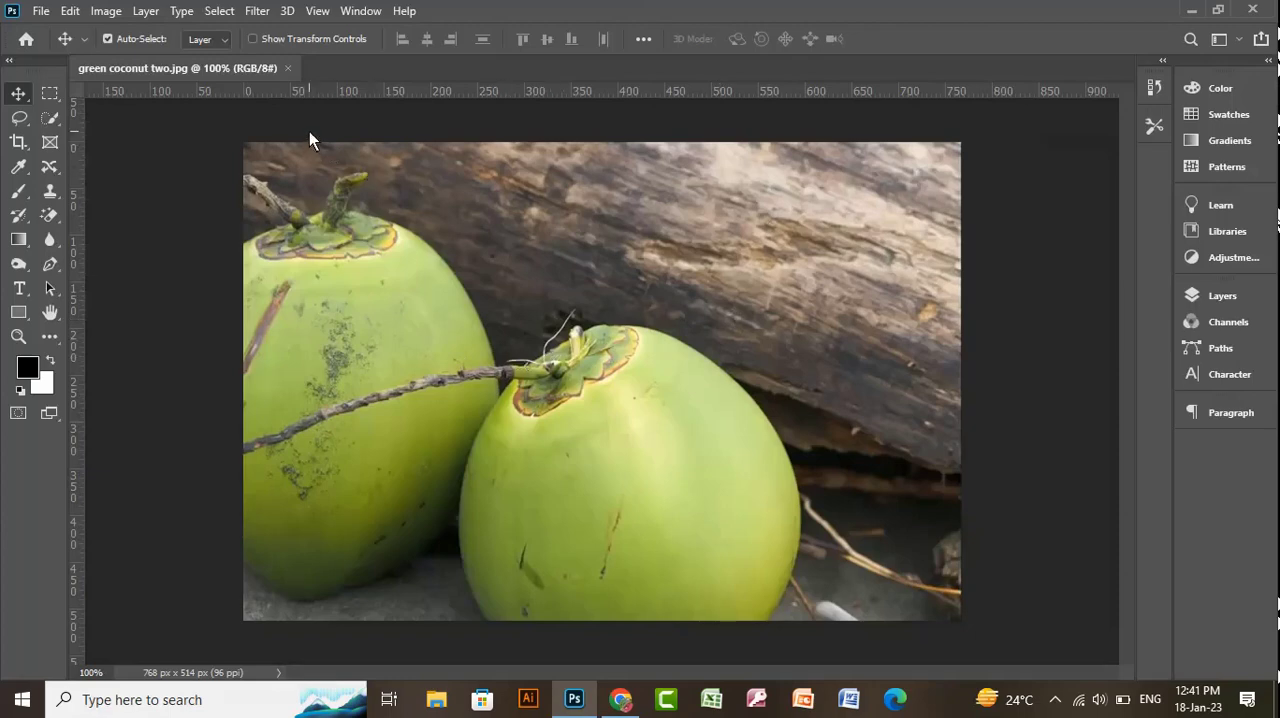
- Try recoloring the green coconuts with Hue/Saturation, using hue +47, saturation +27 and then hue about -50
key("ctrl+u")
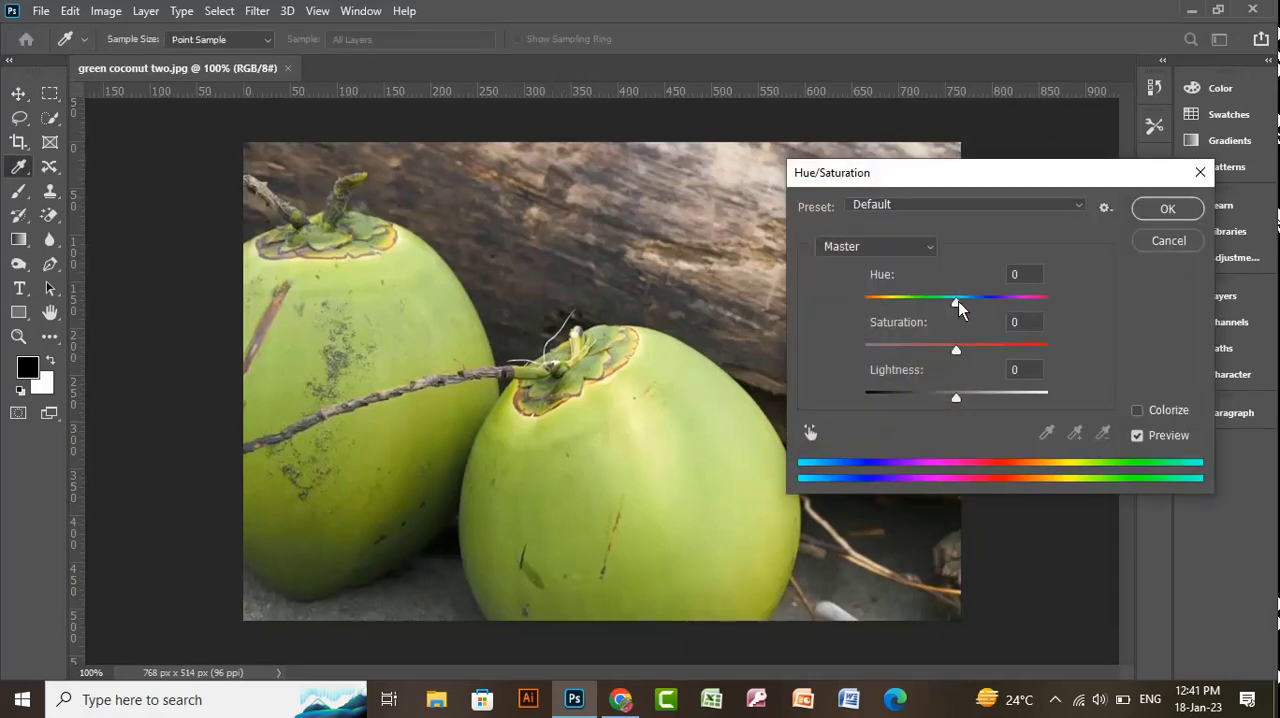
left_click_drag(957, 301, 995, 311)
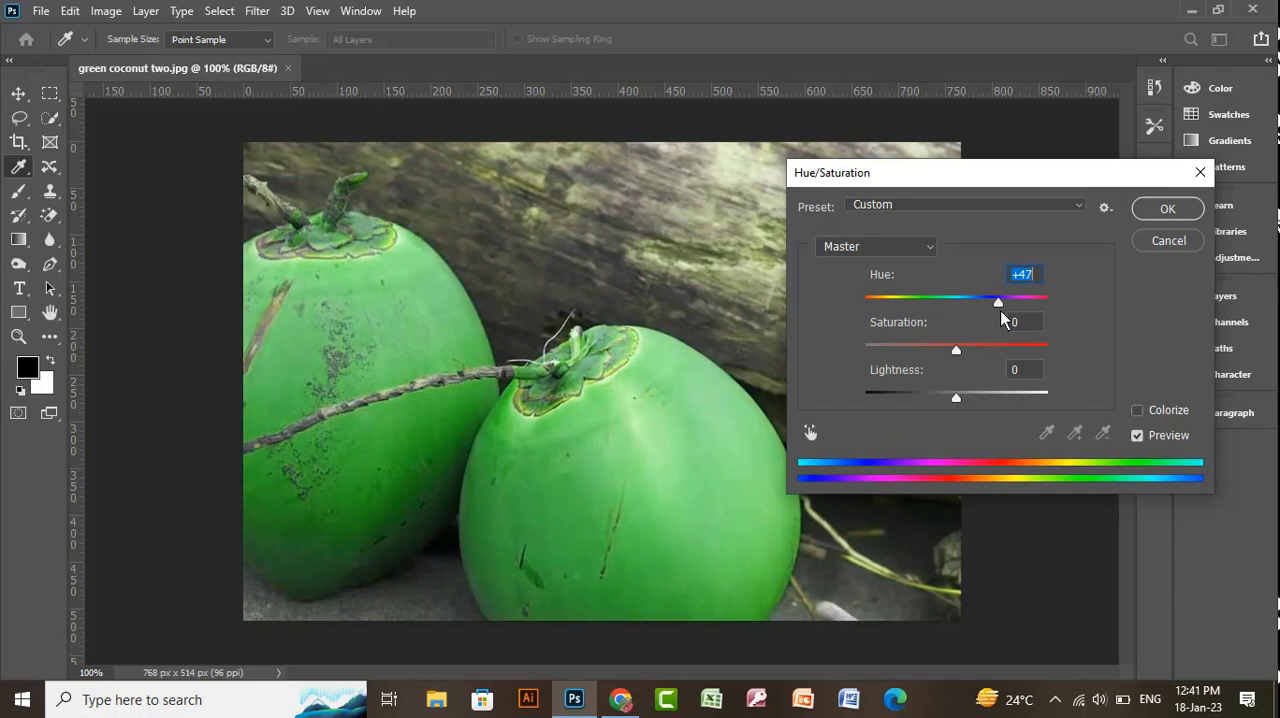
mouse_move(956, 349)
left_mouse_down()
mouse_move(977, 350)
mouse_move(929, 353)
mouse_move(979, 355)
left_mouse_up()
left_click_drag(997, 301, 910, 295)
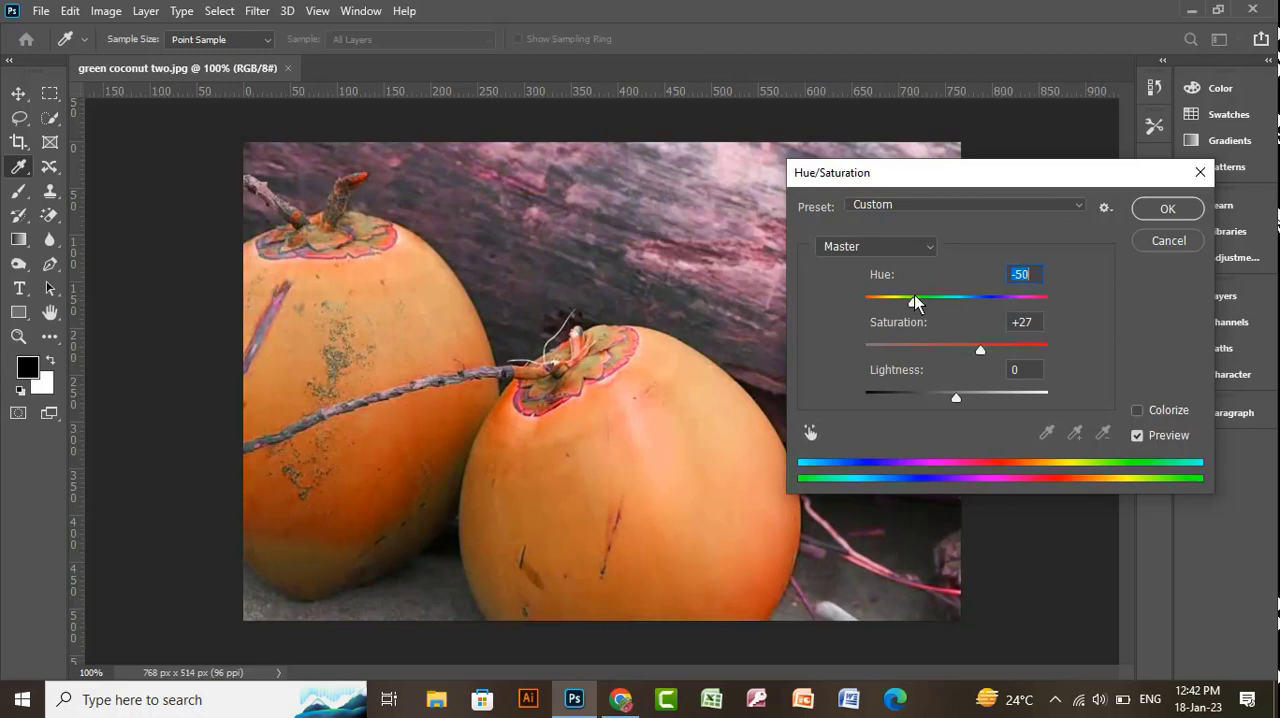
left_click_drag(915, 303, 917, 303)
left_click(1165, 244)
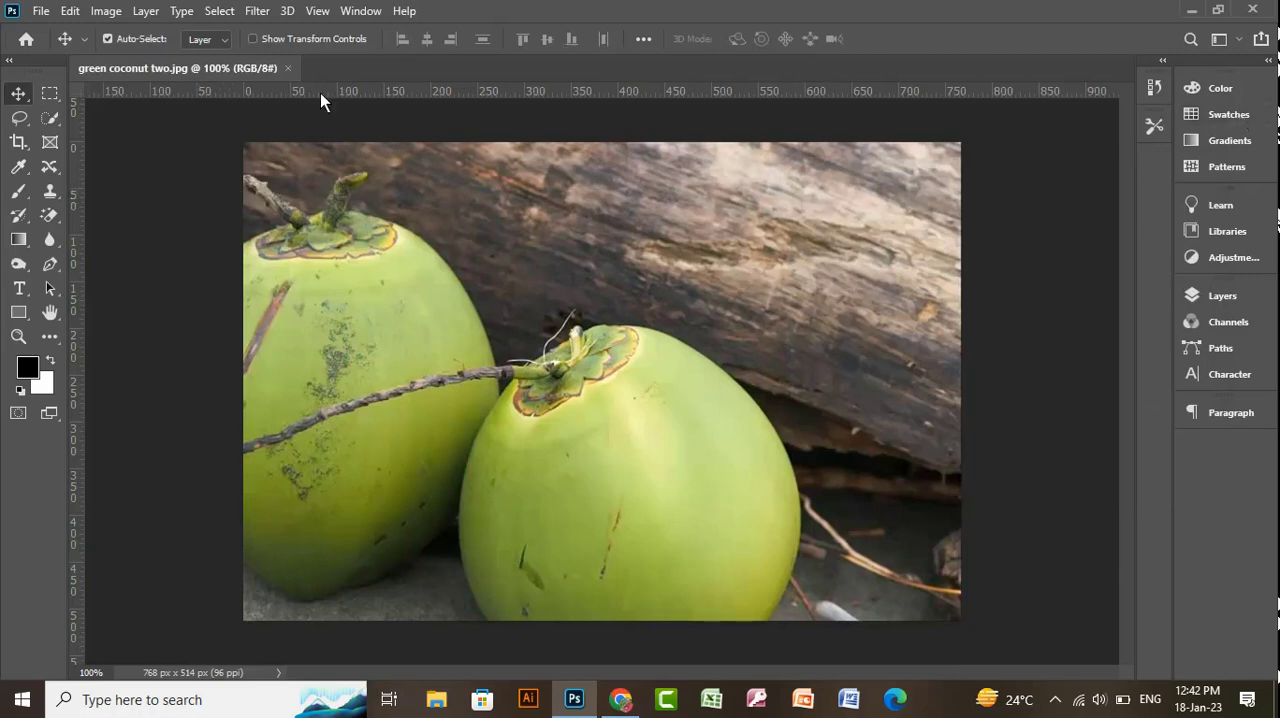
- Close the green coconut two picture
left_click(287, 69)
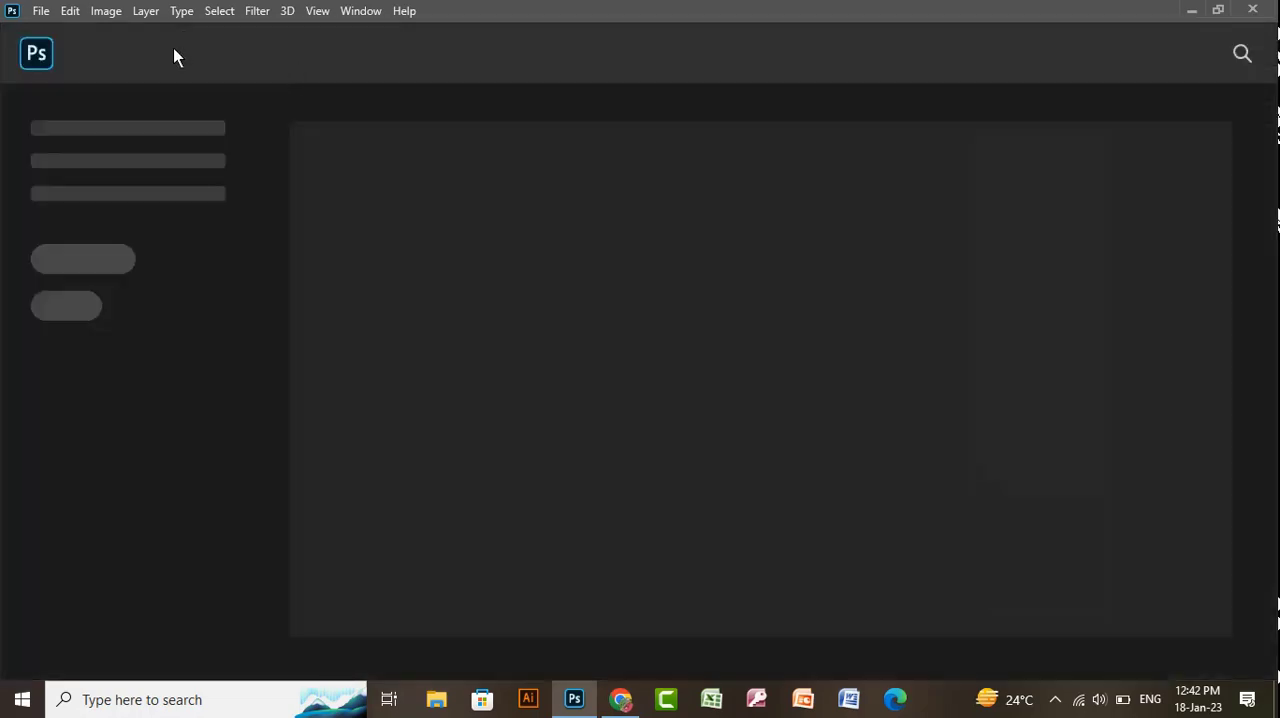
left_click(40, 11)
left_click(45, 50)
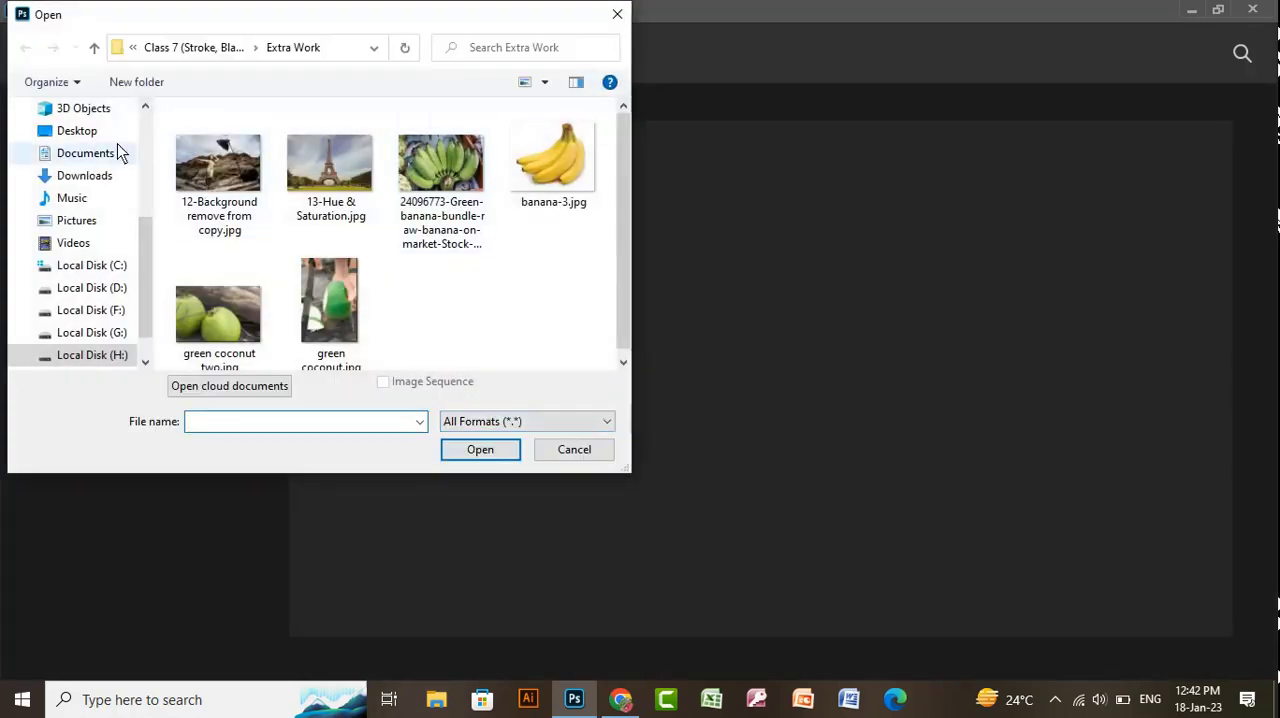
left_click(93, 48)
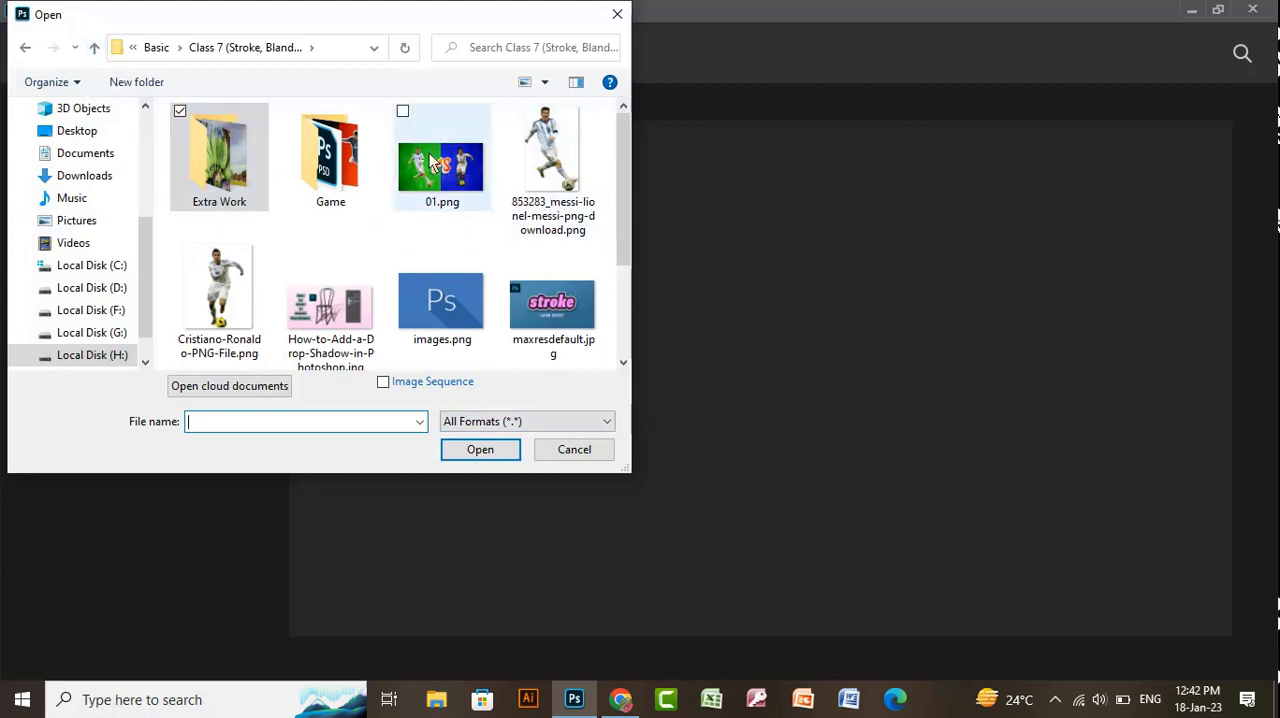
double_click(372, 162)
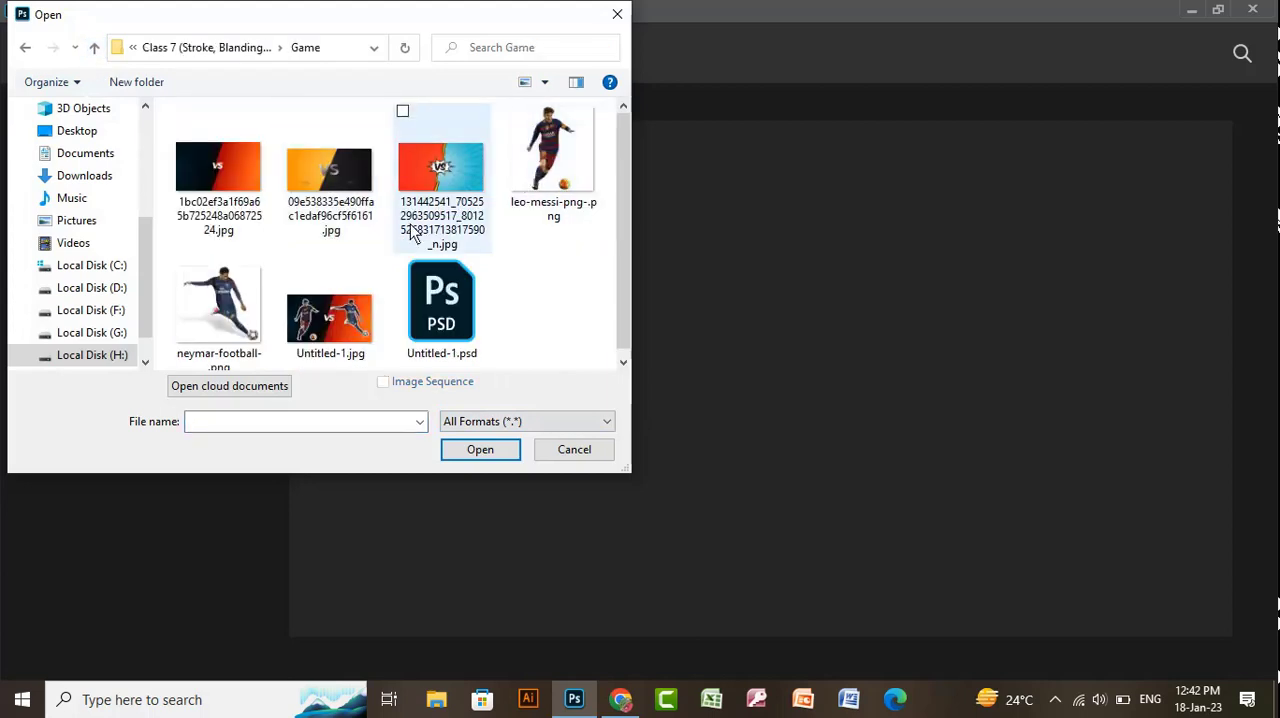
left_click(604, 449)
- Open combo 01.png from the Paint Wall folder of Class 8 (Paint) to view the sample, and close it again
left_click(40, 13)
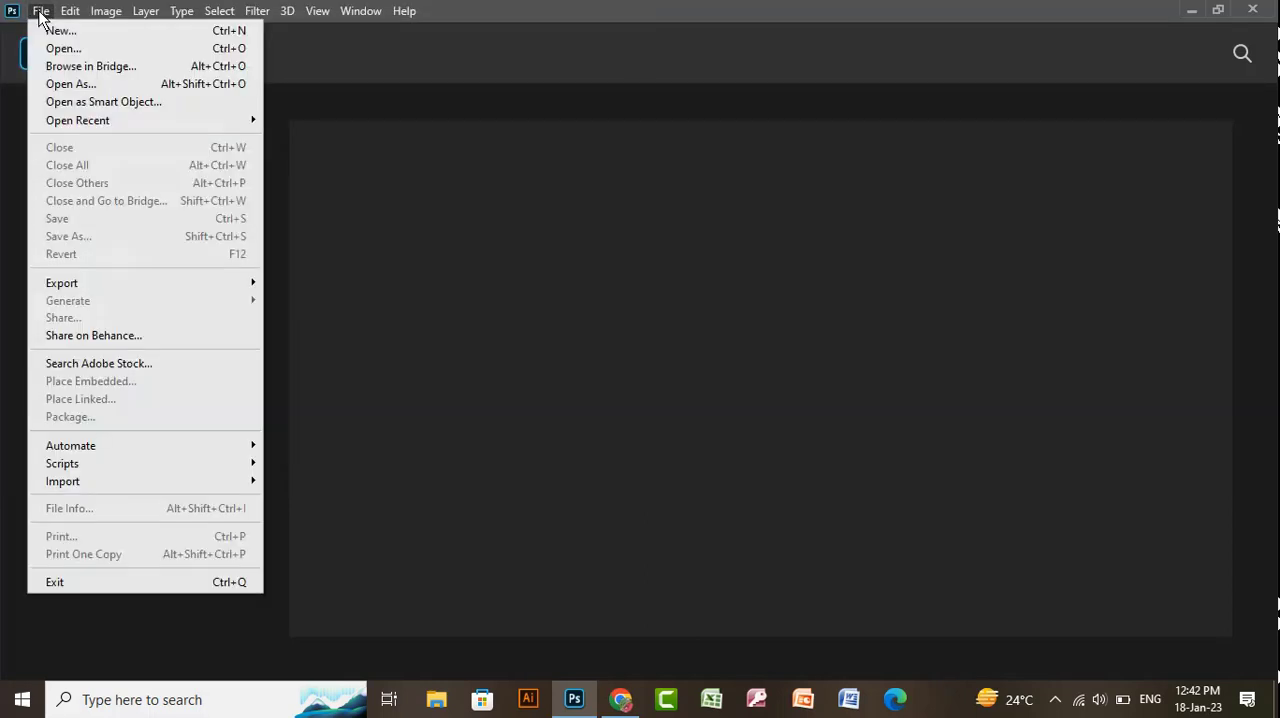
left_click(58, 48)
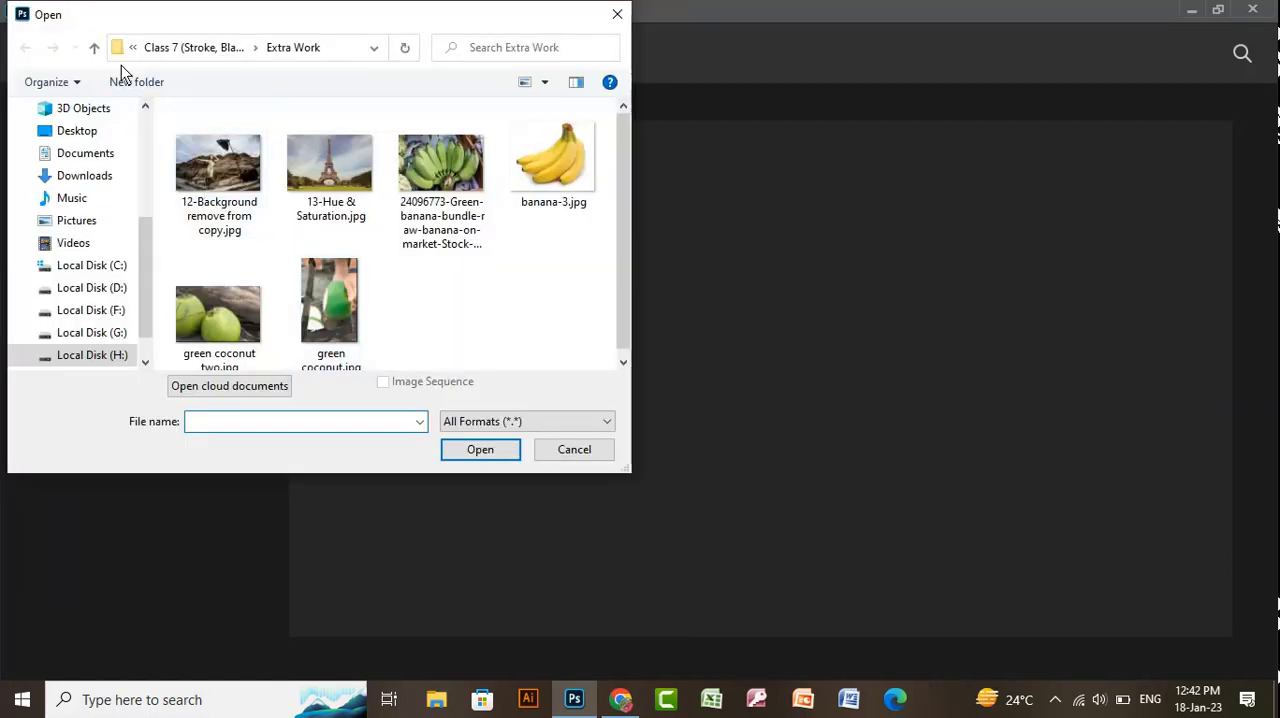
left_click(94, 48)
left_click(94, 48)
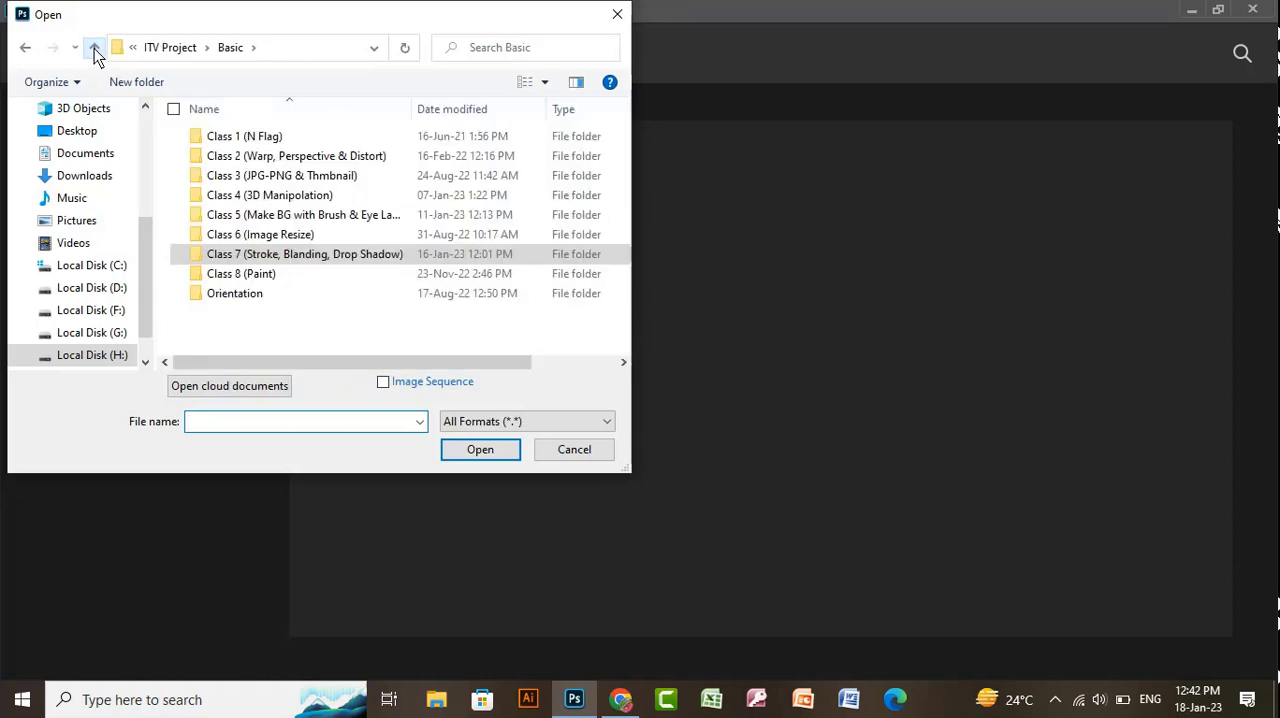
double_click(274, 276)
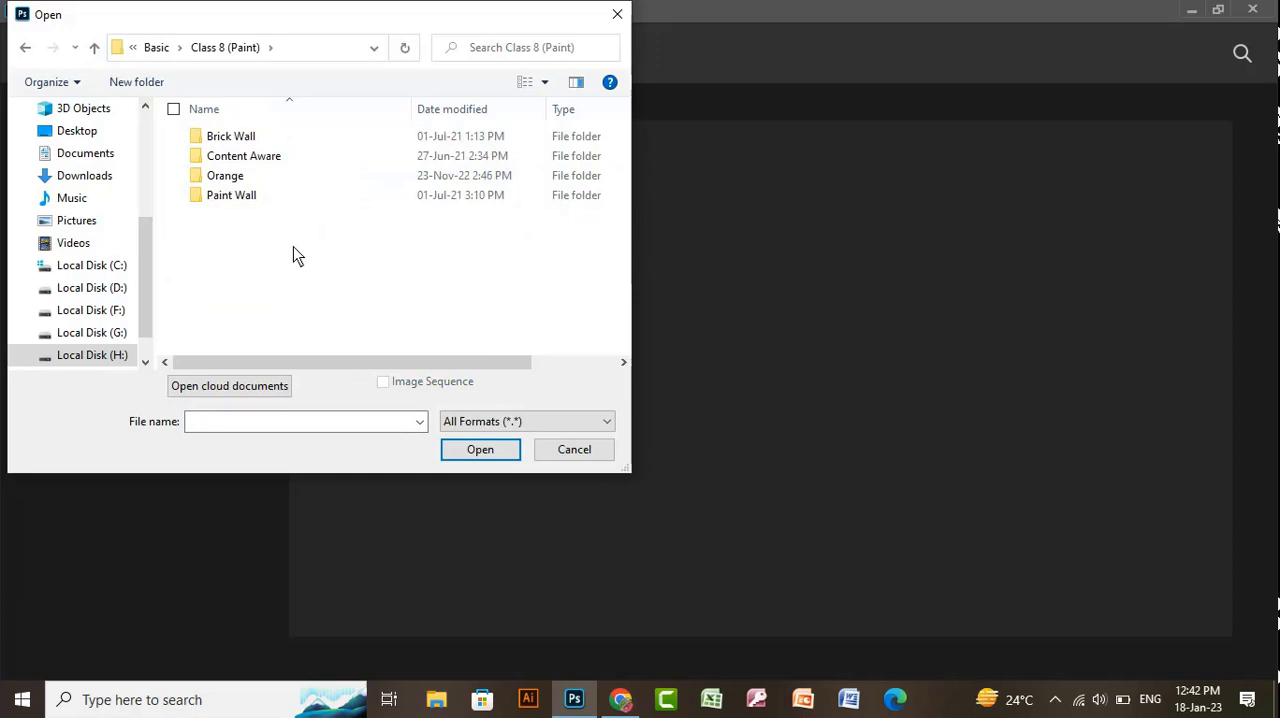
double_click(274, 201)
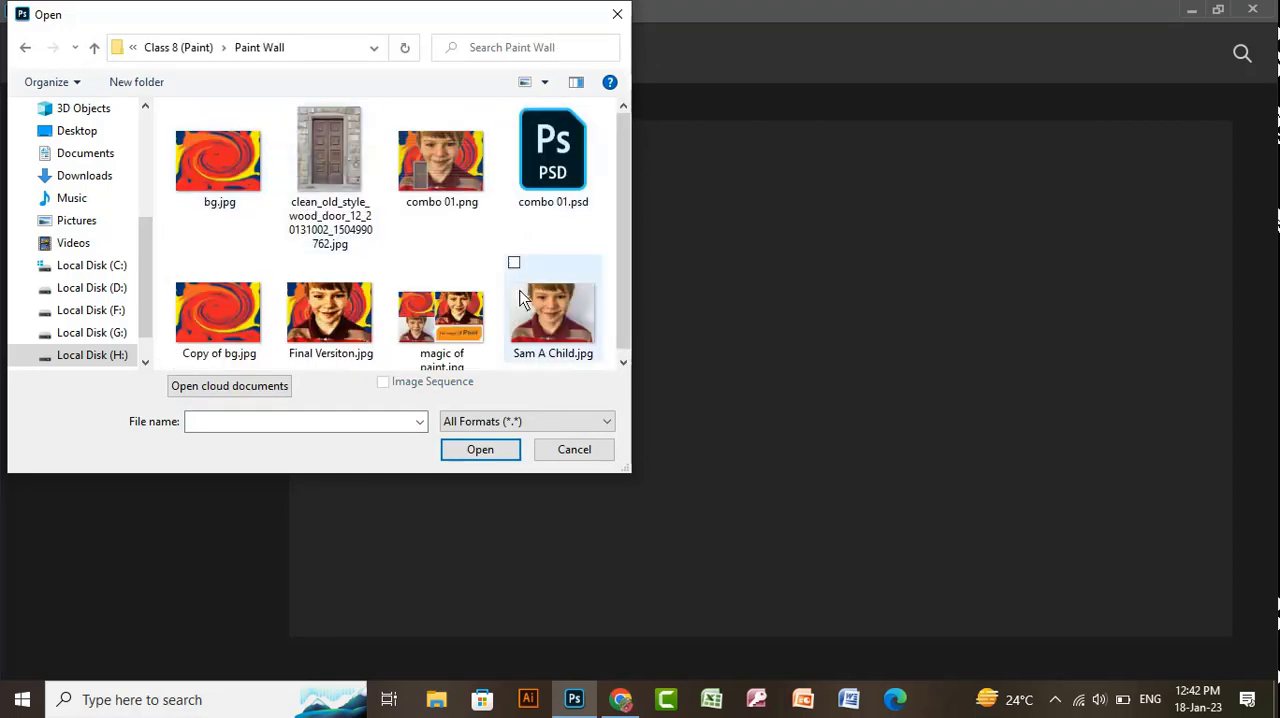
double_click(458, 195)
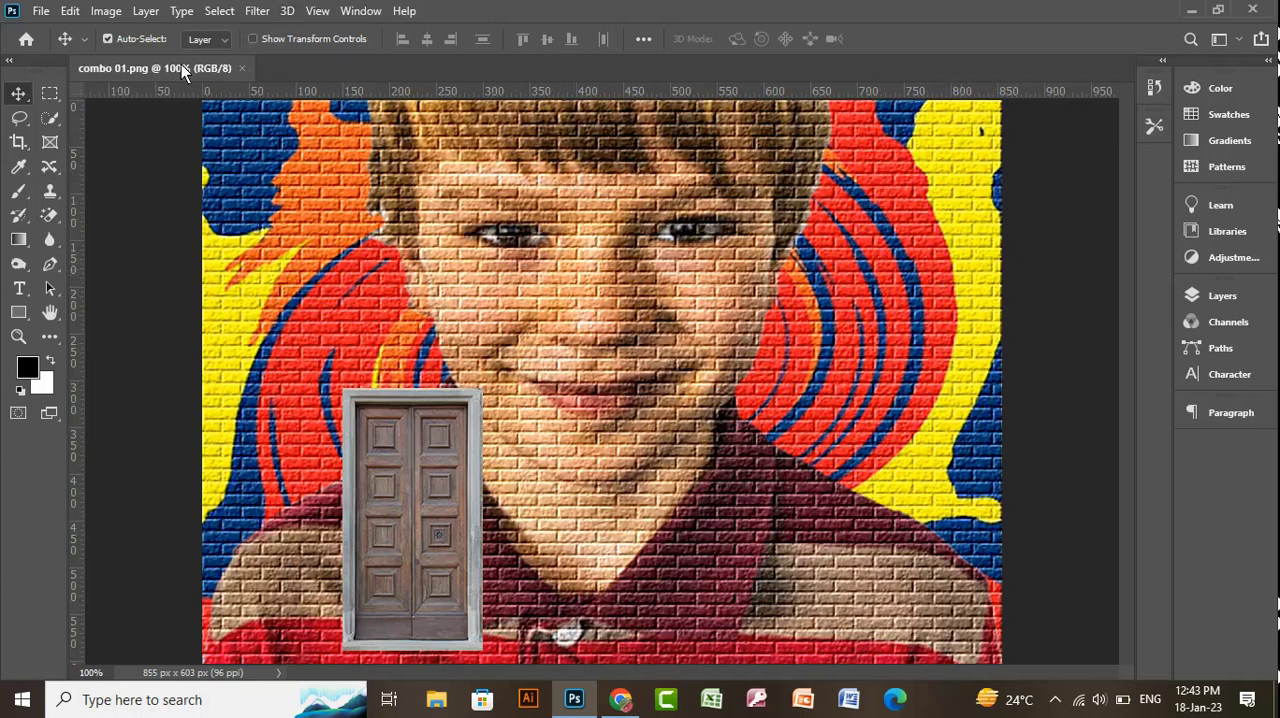
left_click(242, 68)
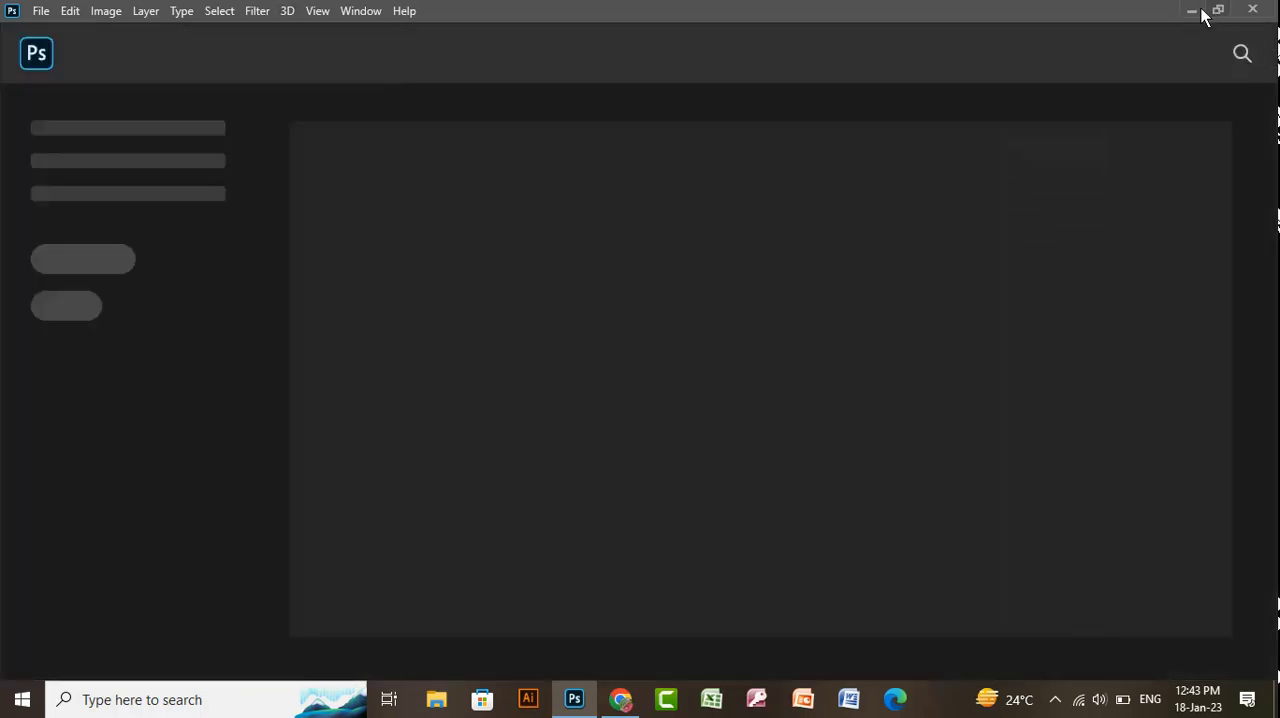
left_click(1194, 11)
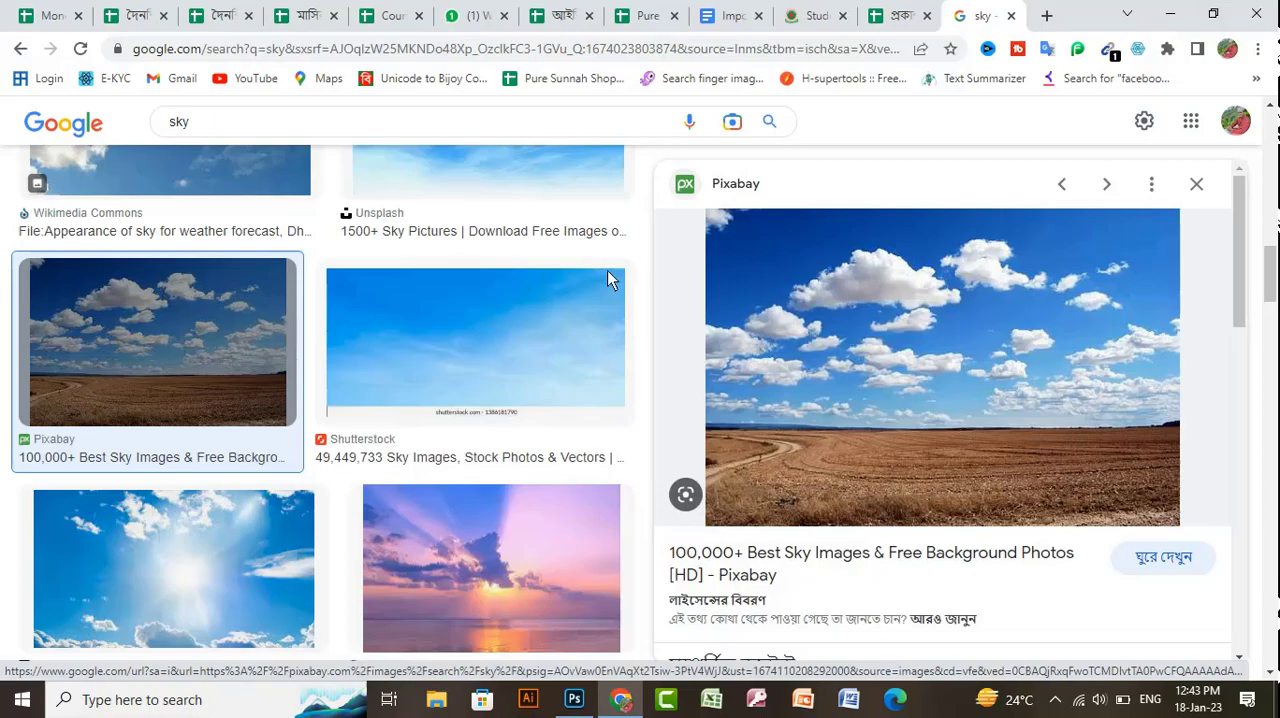
left_click(574, 703)
- Open bg.jpg and the plain child portrait together from the Paint Wall folder
left_click(40, 11)
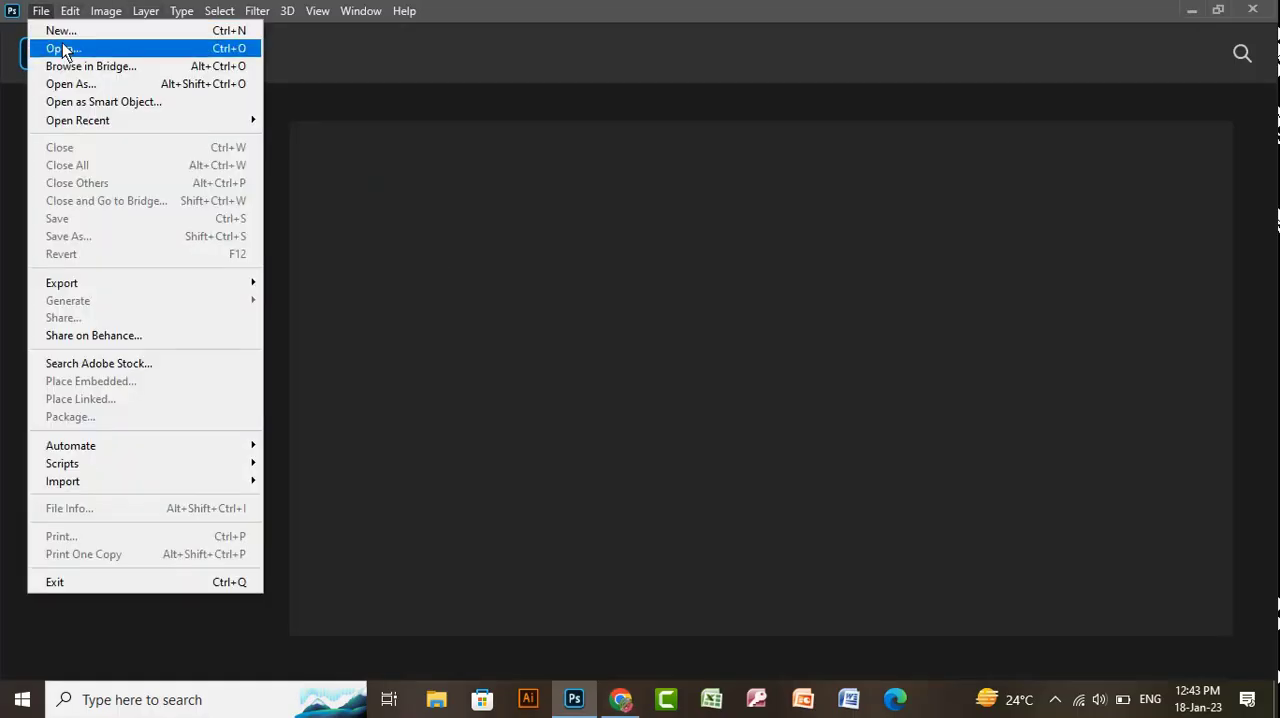
left_click(60, 46)
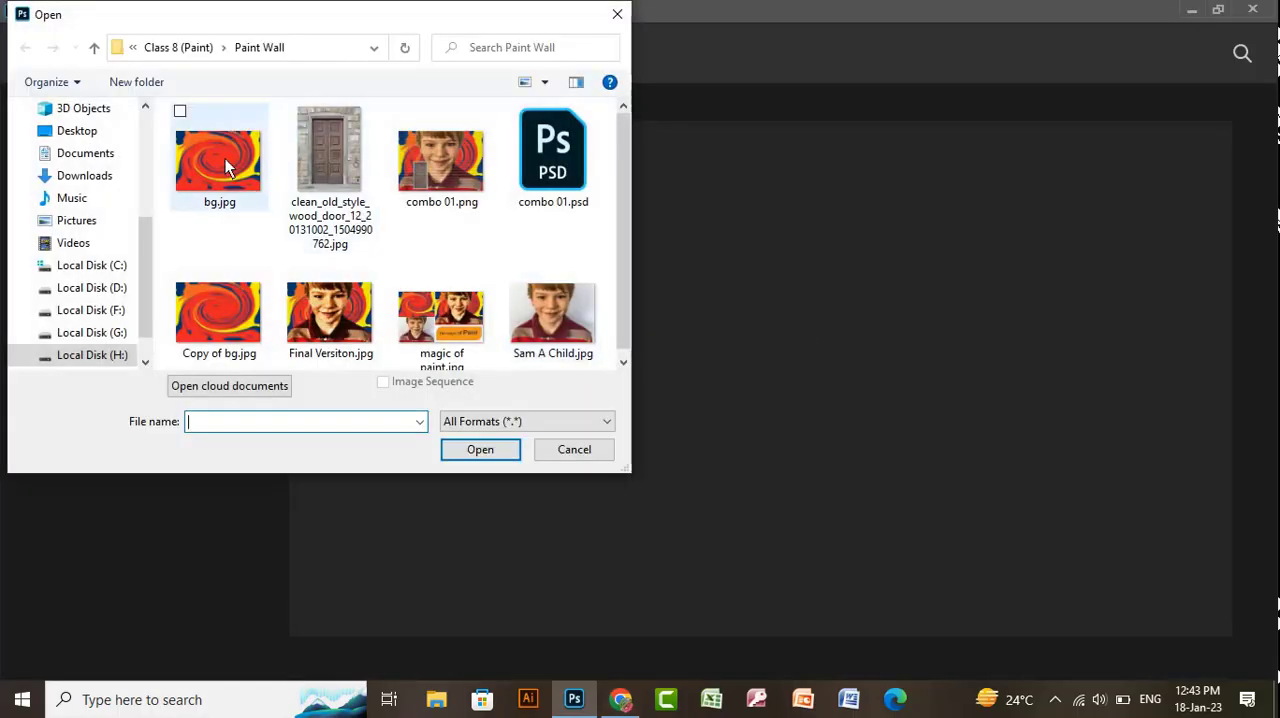
left_click(225, 166)
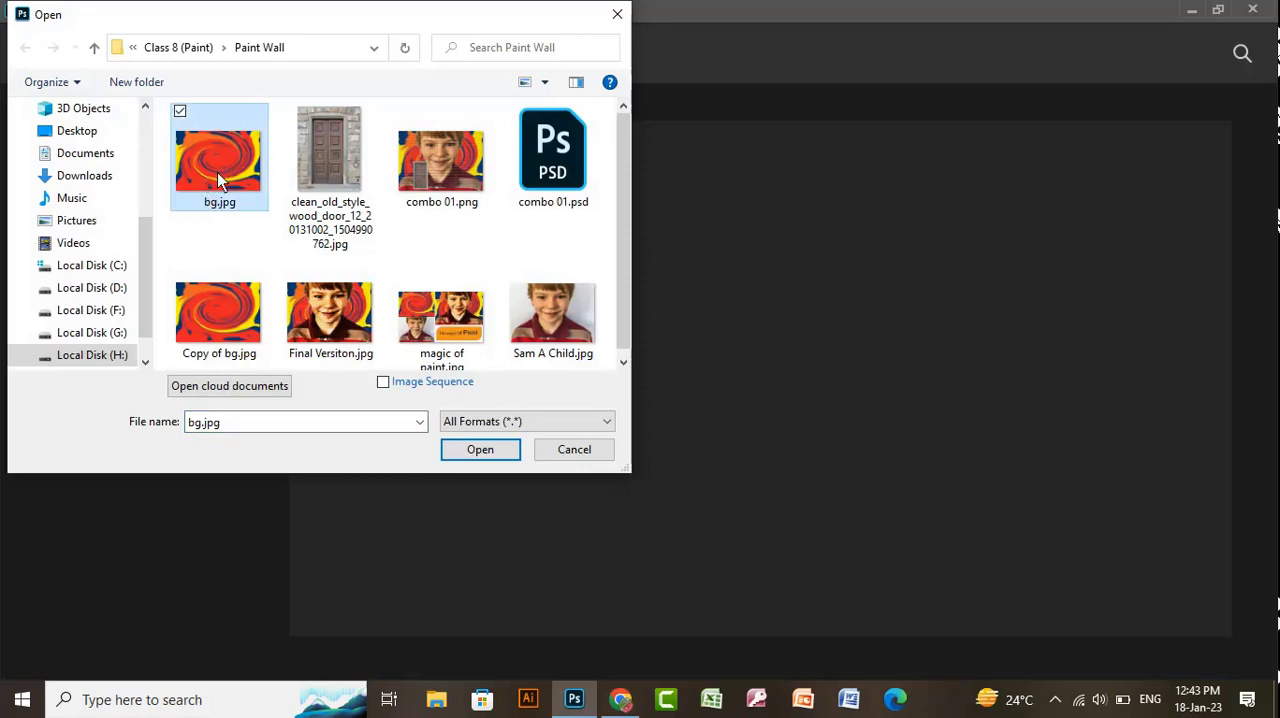
left_click(225, 318)
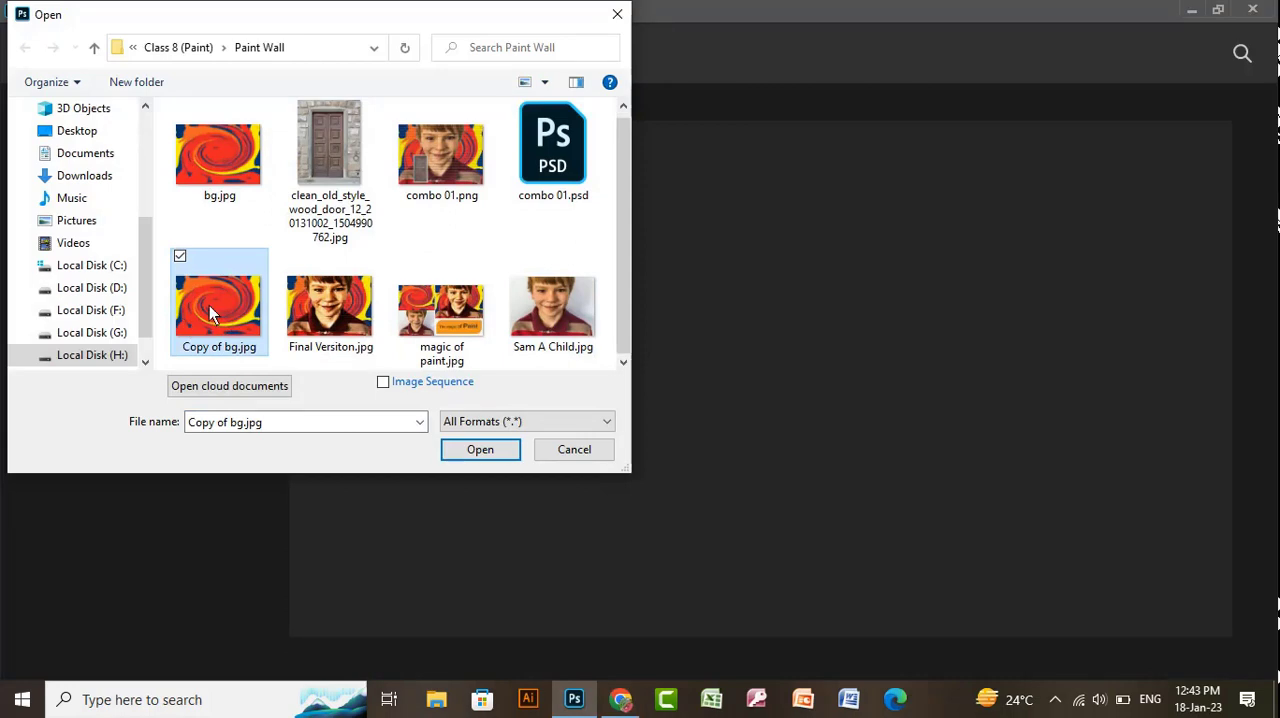
left_click(212, 174)
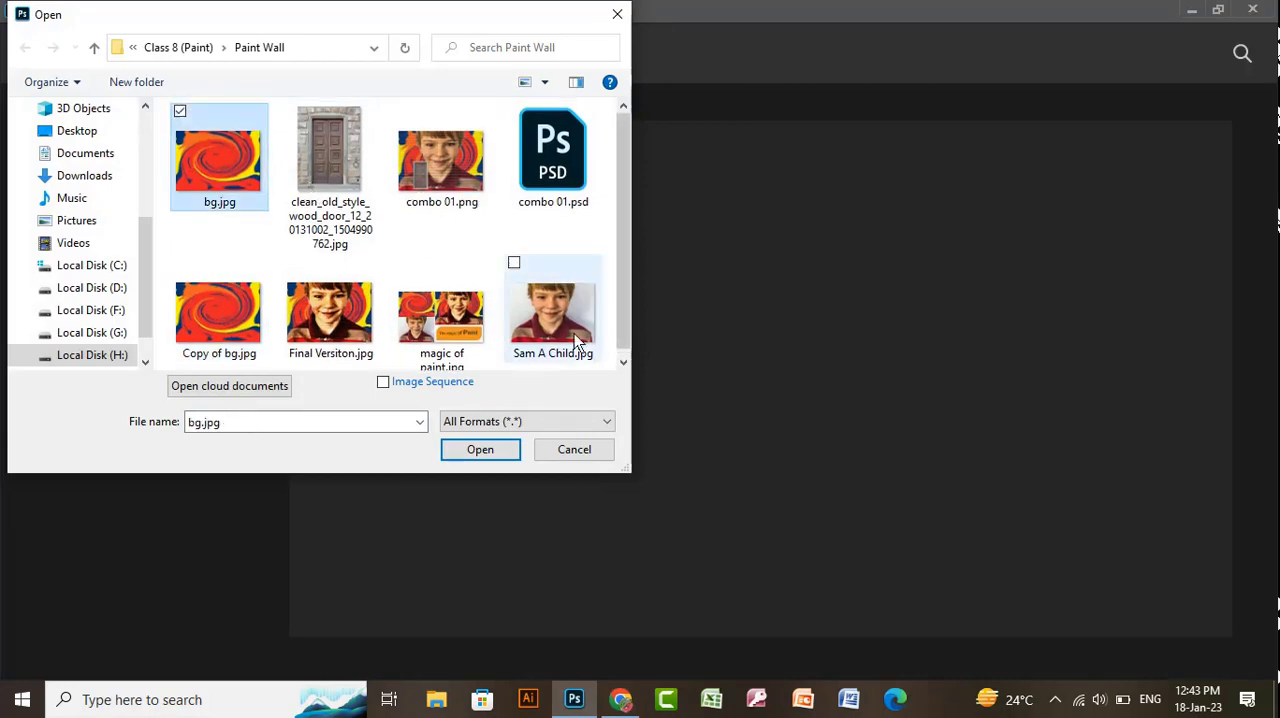
left_click(555, 304, "ctrl")
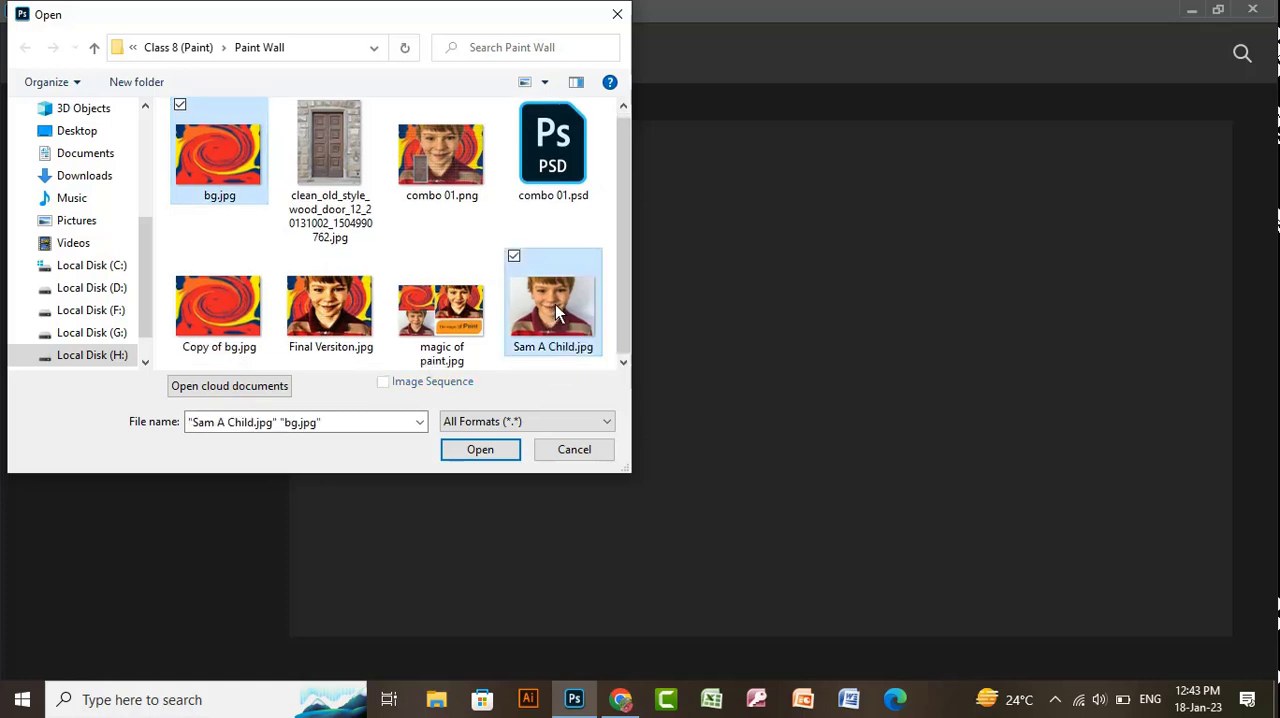
left_click(495, 452)
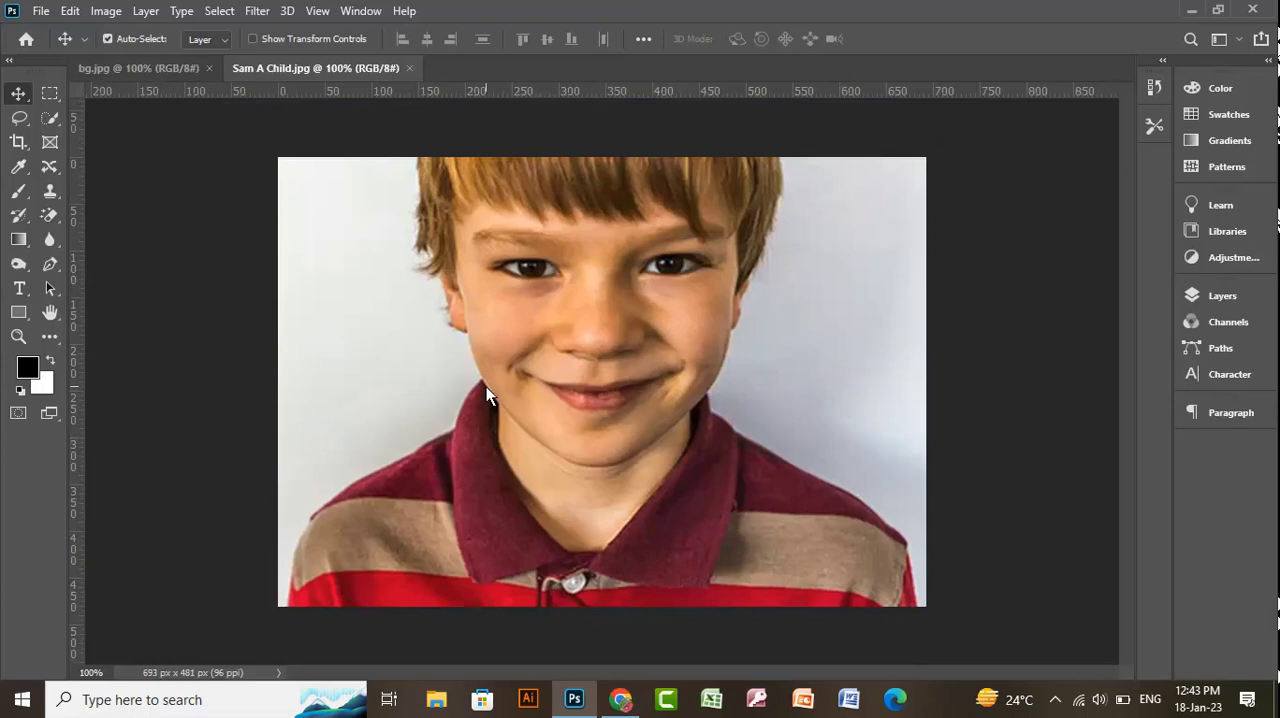
- Place the child portrait into bg.jpg as a new layer above the swirl artwork
left_click(142, 72)
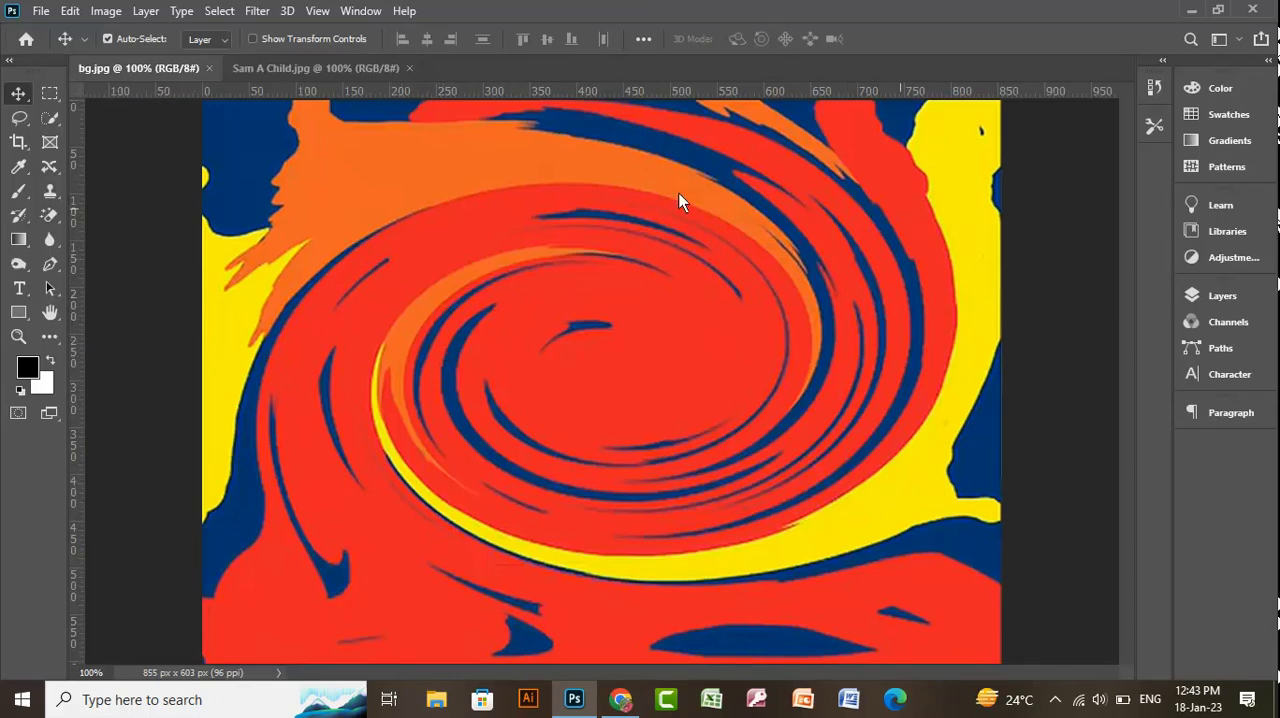
left_click(312, 67)
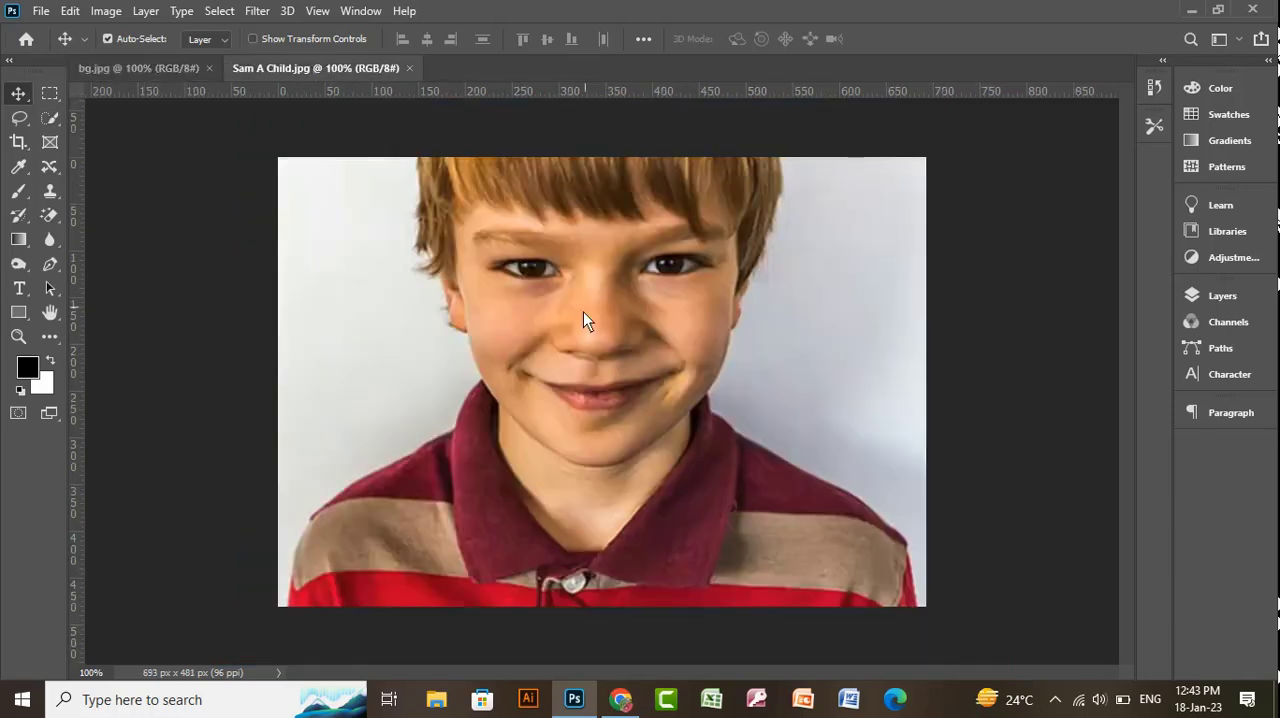
left_click_drag(596, 356, 530, 459)
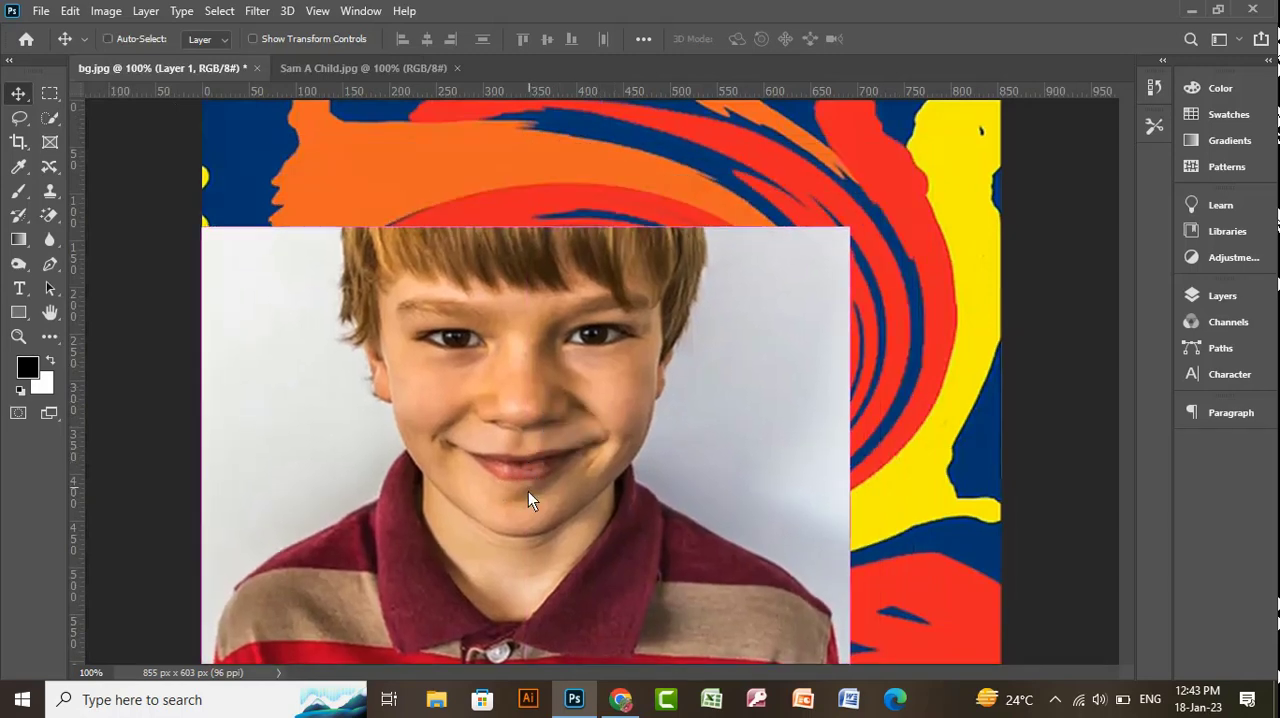
- Scale the portrait layer proportionally to about 128% with Free Transform so it covers the bg.jpg canvas
key("ctrl+minus")
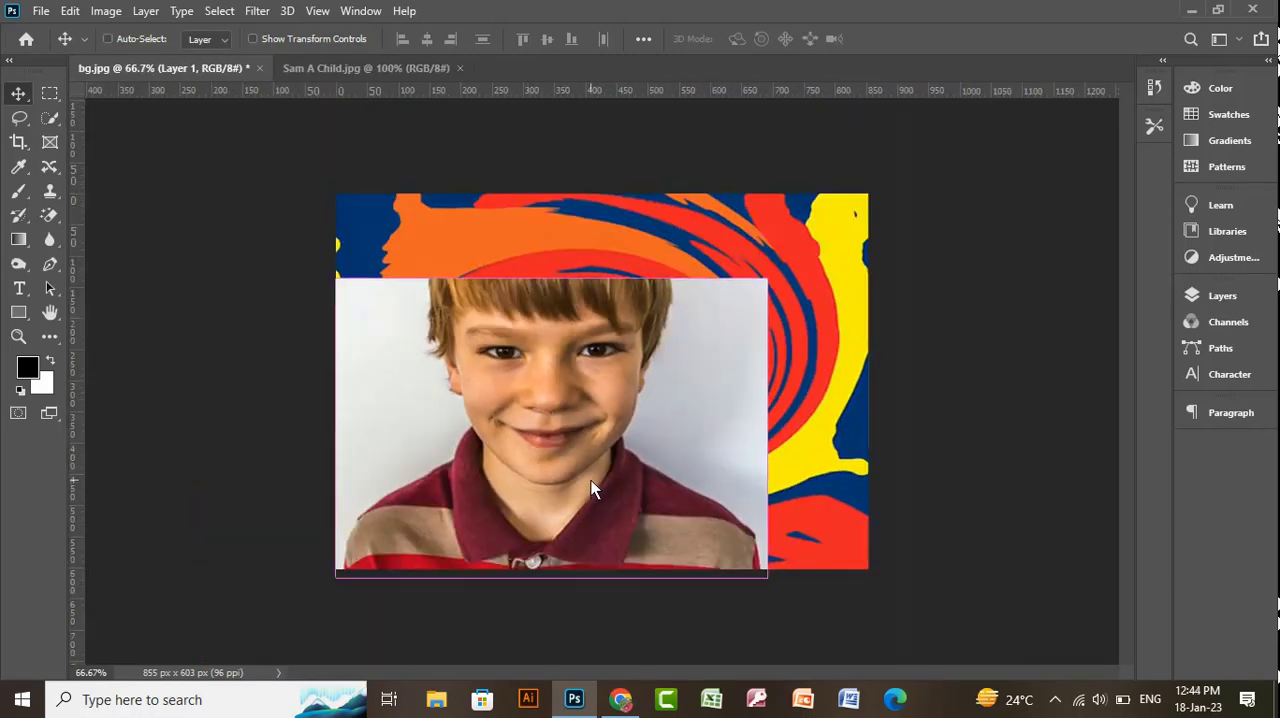
key("ctrl+t")
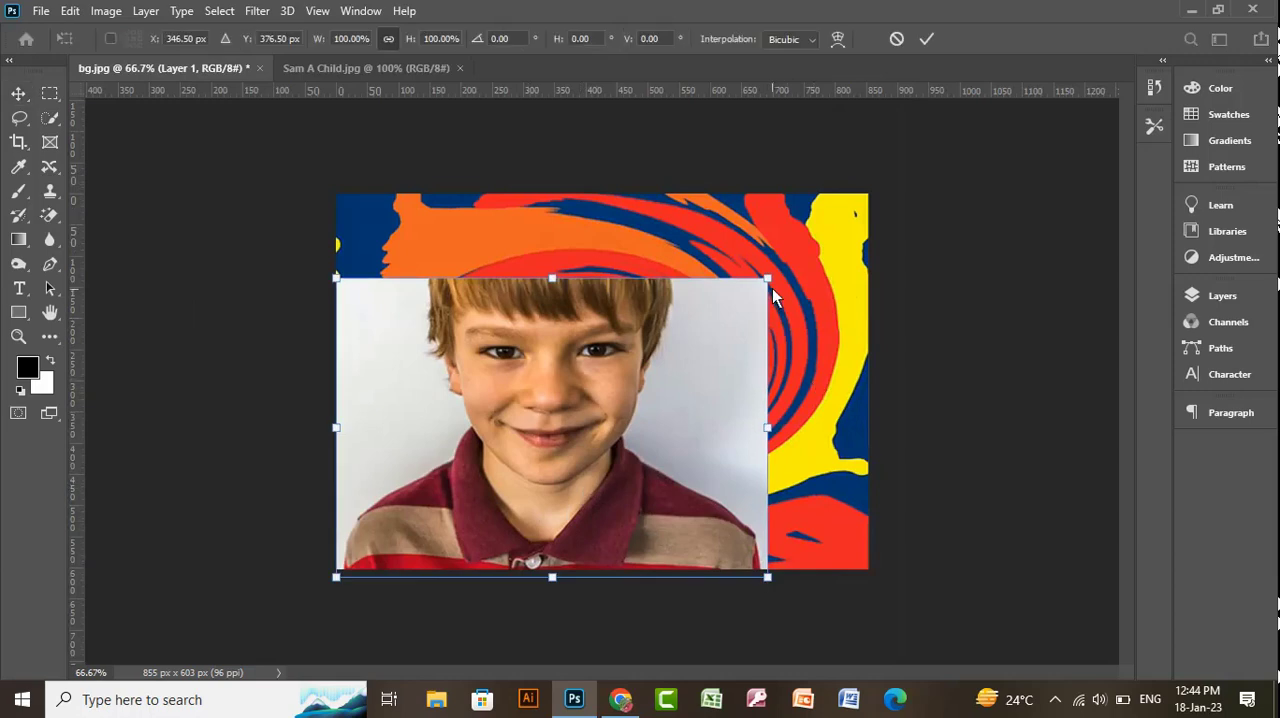
left_click_drag(767, 278, 874, 197)
left_click_drag(334, 200, 321, 194)
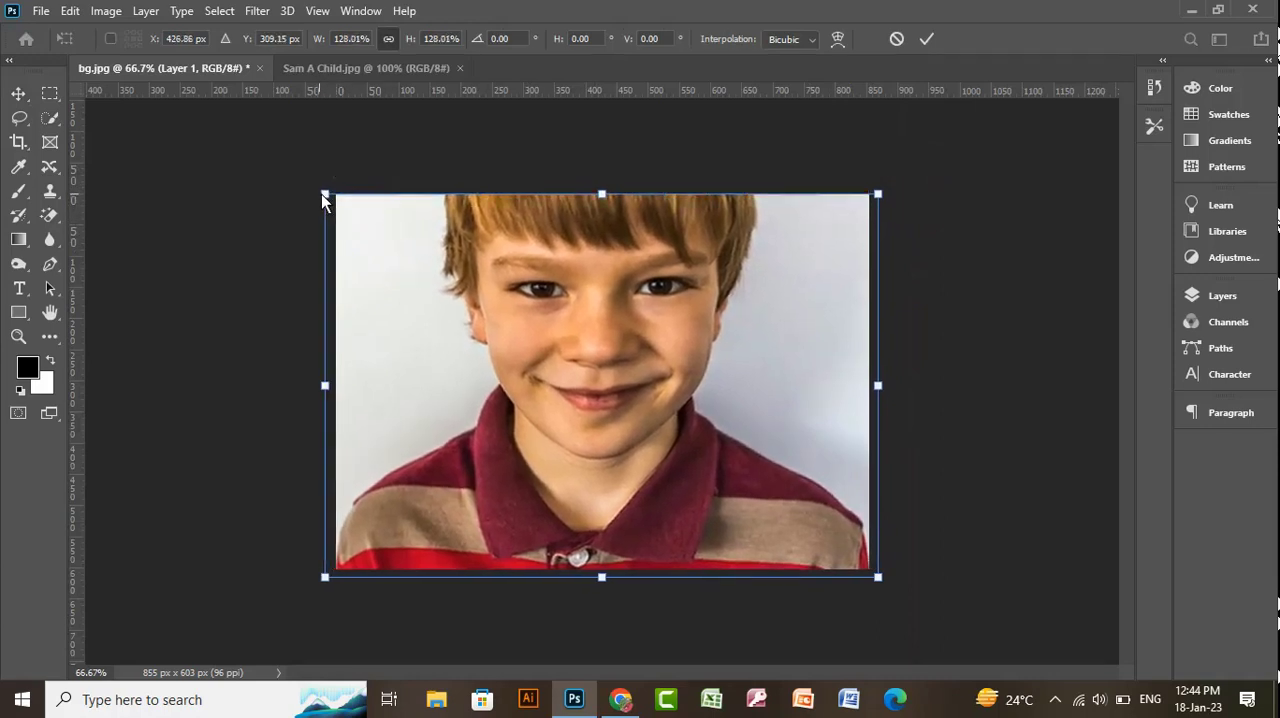
key("Return")
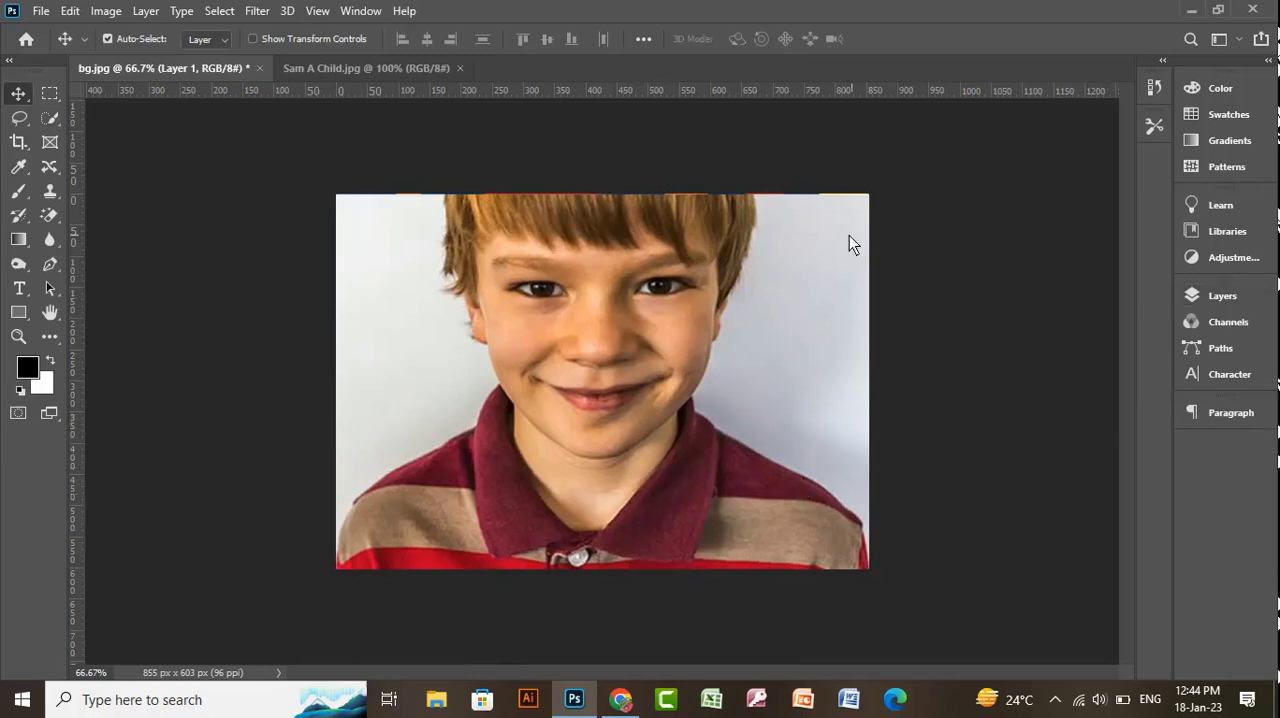
- Try removing the grey backdrop beside the child's face and shoulder with the Magic Eraser at tolerance 5
left_click(50, 216)
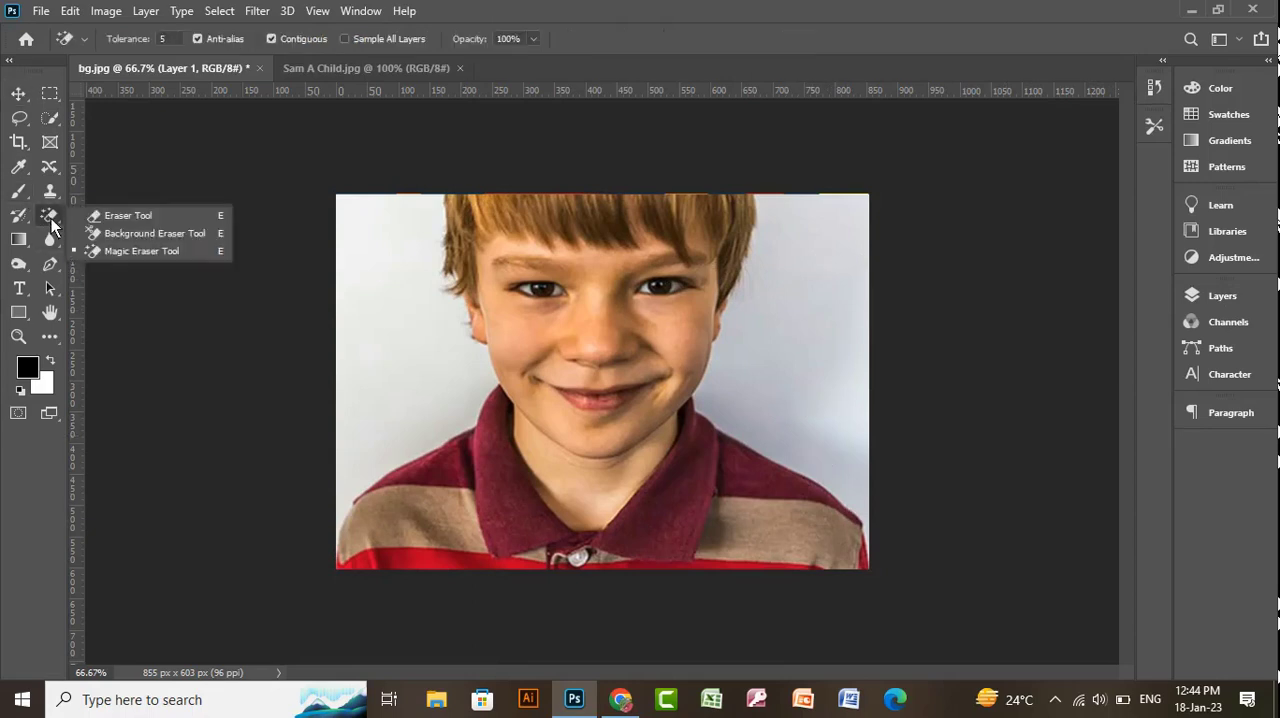
left_click(170, 253)
left_click(408, 312)
left_click(423, 400)
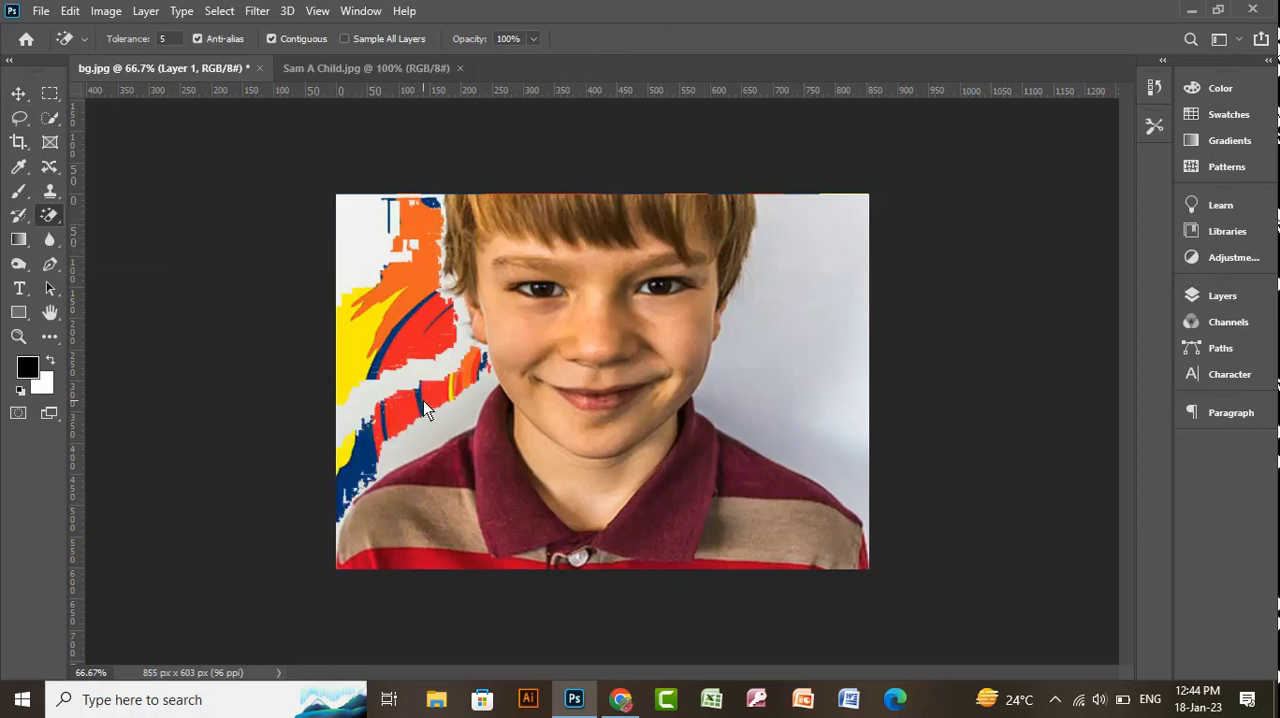
key("ctrl+z")
key("ctrl+z")
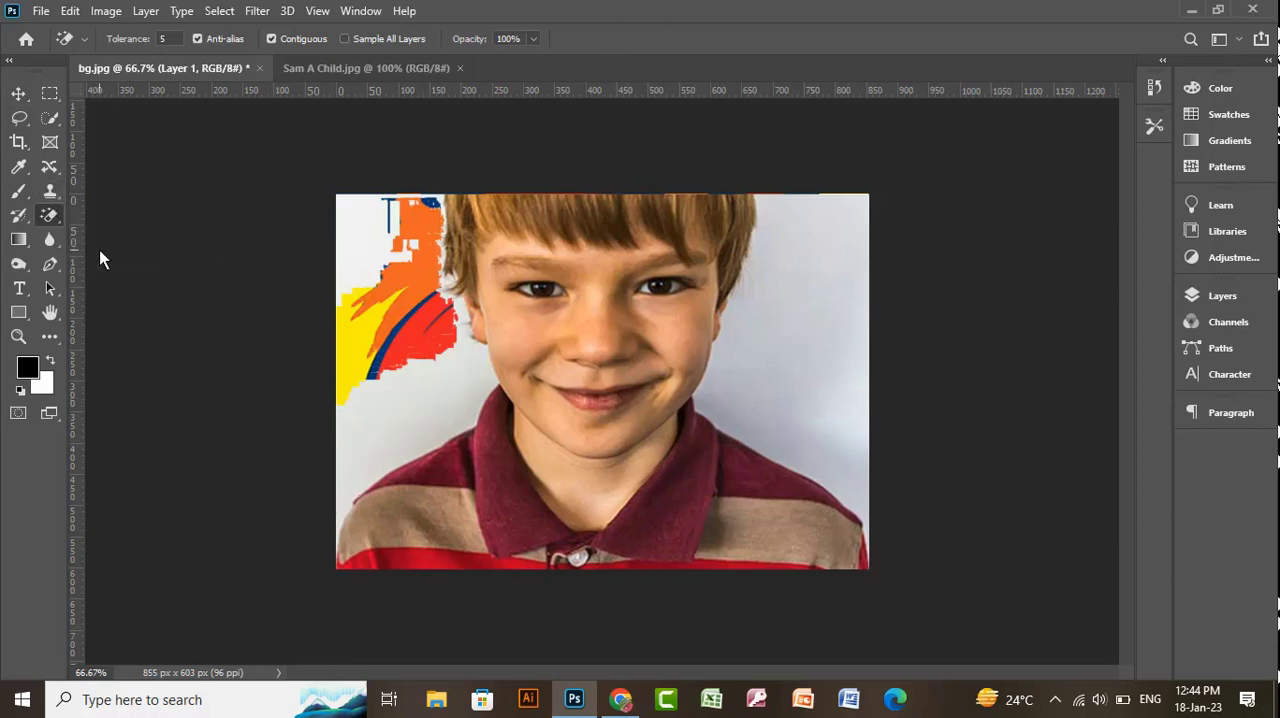
- Try erasing the grey backdrop beside the child's face with the Background Eraser
left_click(52, 216)
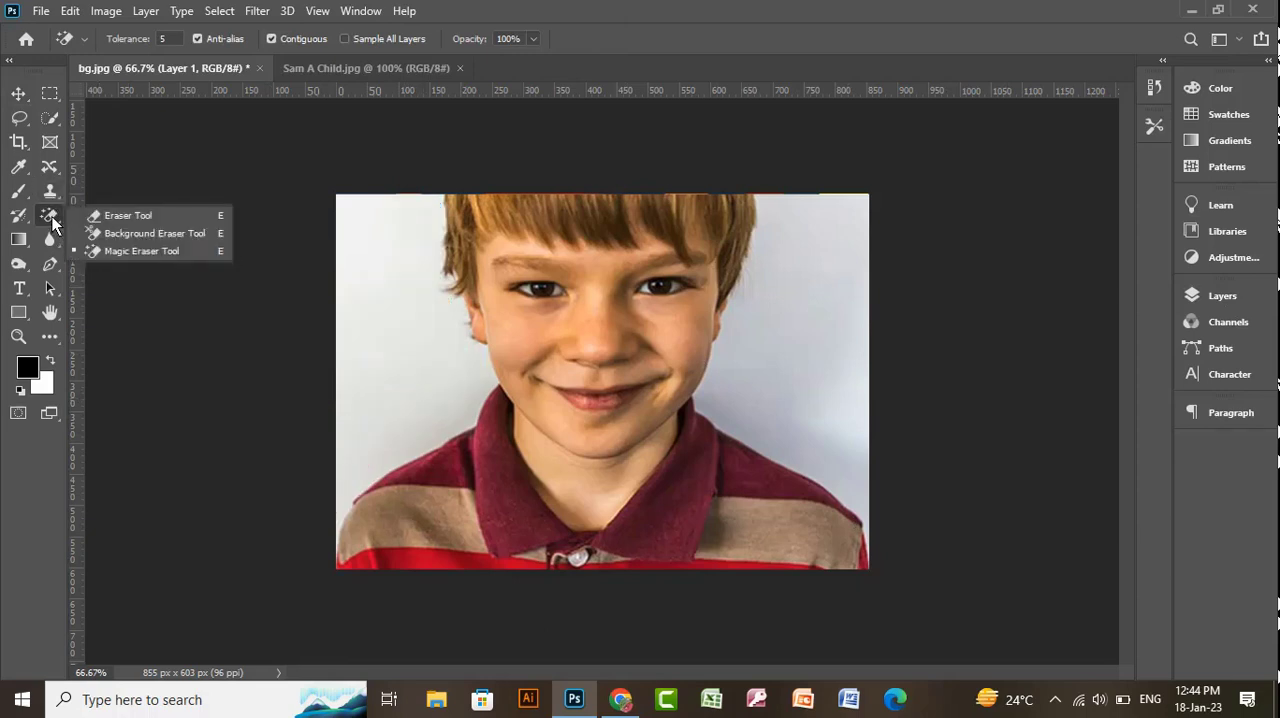
left_click(116, 238)
left_click(374, 310)
key("ctrl+z")
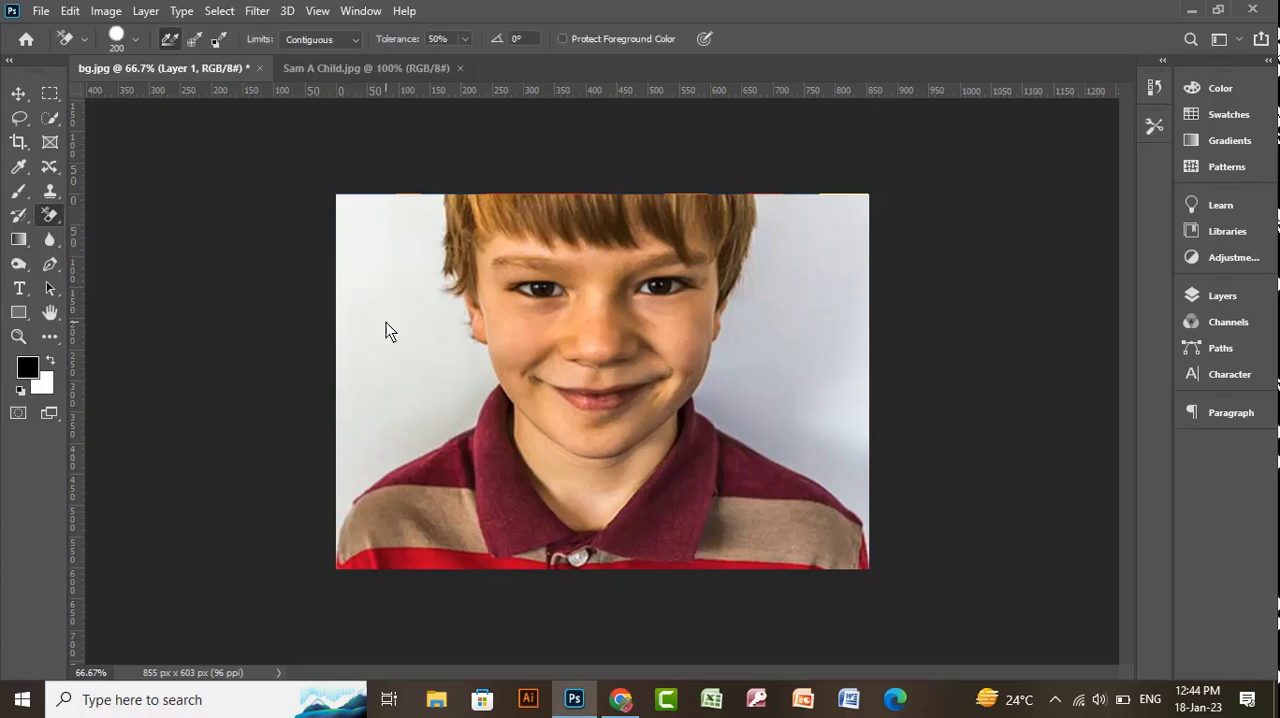
- Select the grey backdrop on both sides of the child with the Quick Selection tool
left_click(51, 215)
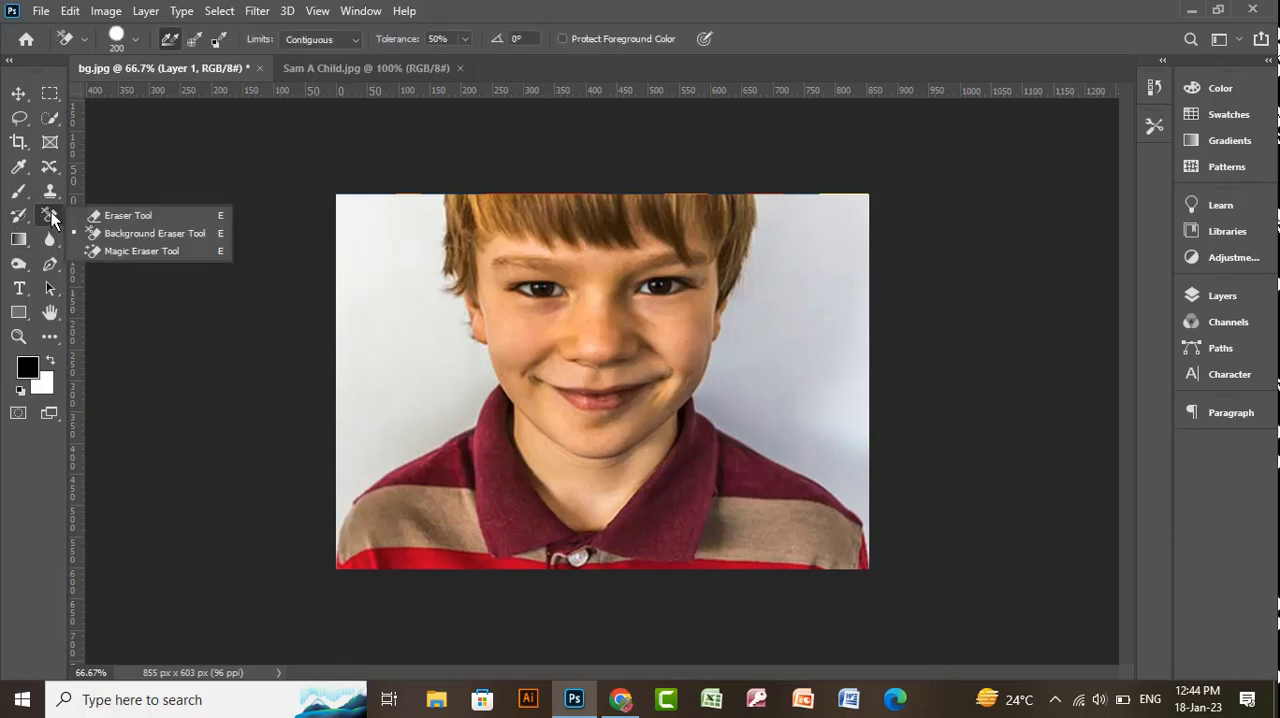
left_click(52, 212)
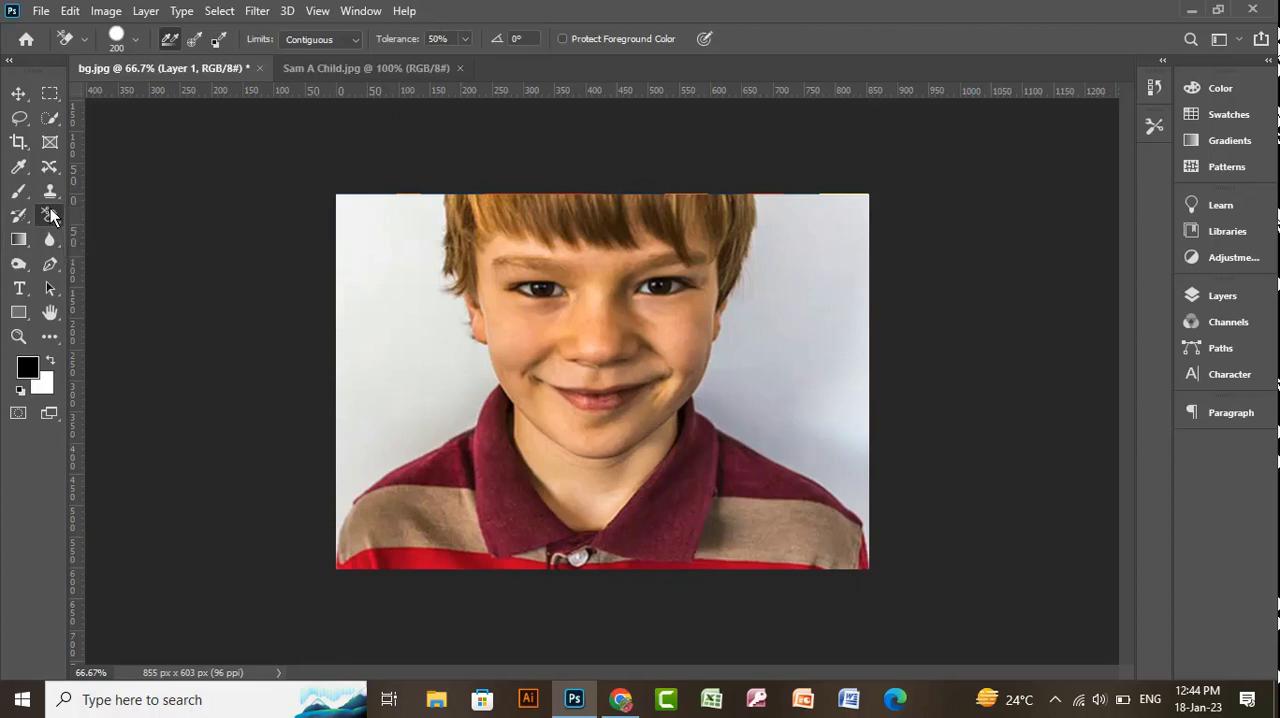
left_click(50, 117)
left_click(130, 134)
mouse_move(360, 271)
left_mouse_down()
mouse_move(391, 334)
mouse_move(396, 400)
left_mouse_up()
left_click_drag(811, 283, 817, 351)
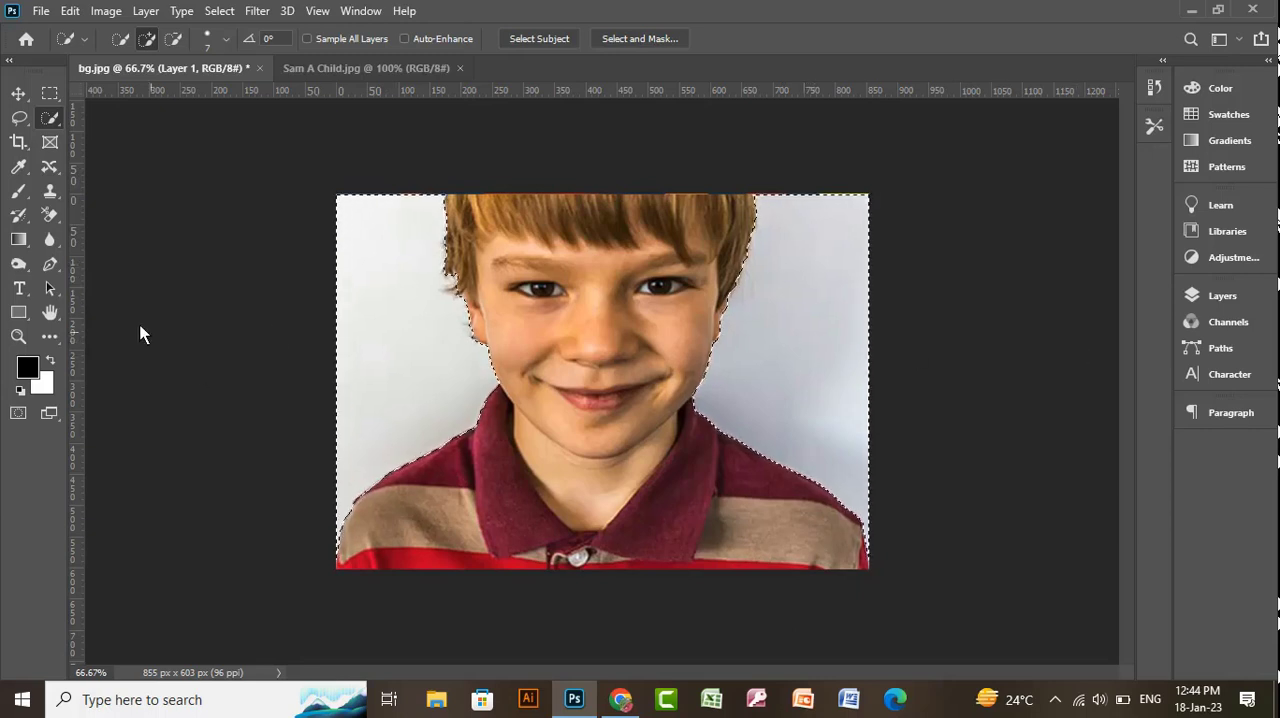
- Erase the selected grey backdrop with the Eraser tool to reveal the swirl artwork, and clear the selection
left_click(50, 215)
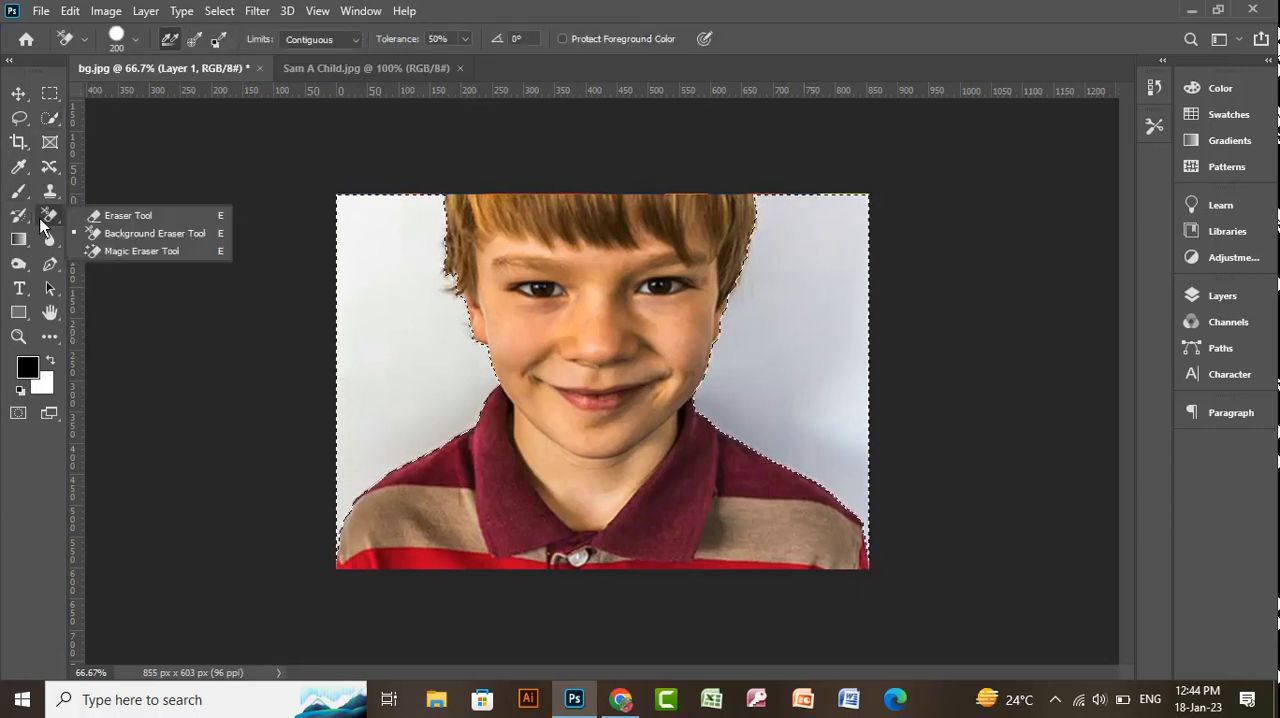
left_click(110, 212)
mouse_move(358, 276)
left_mouse_down()
mouse_move(502, 490)
mouse_move(620, 585)
left_mouse_up()
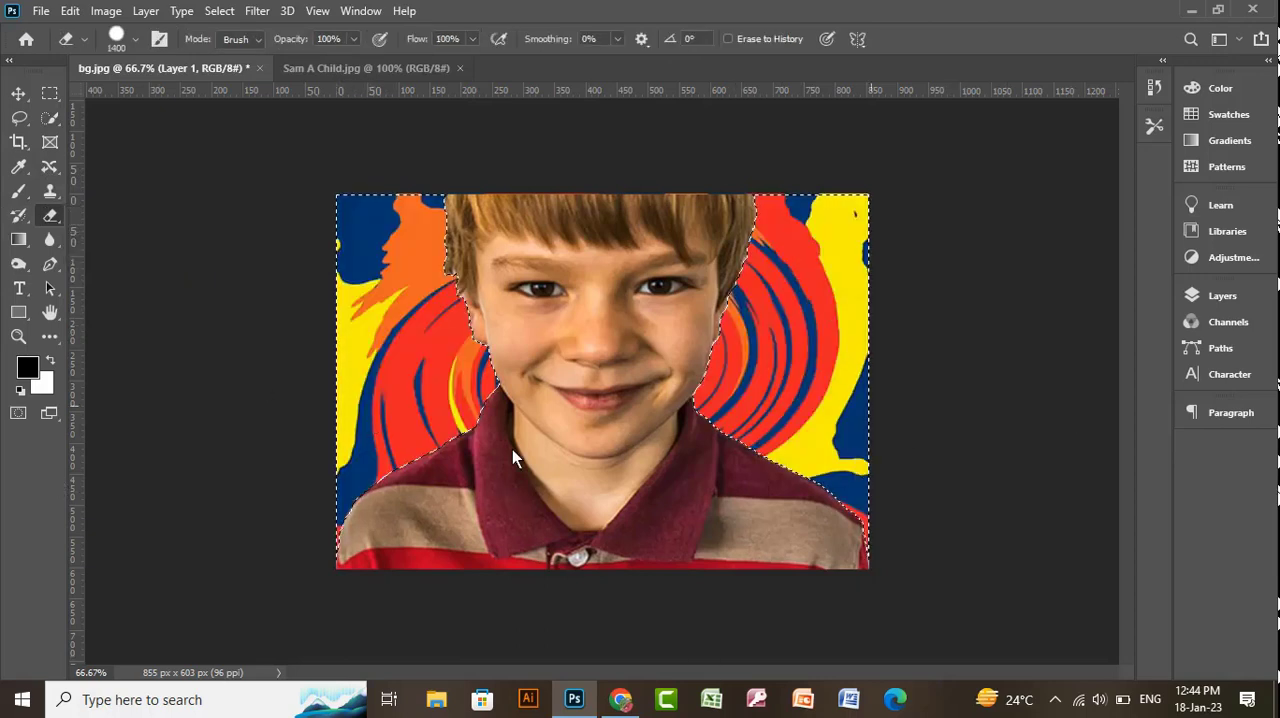
key("ctrl+d")
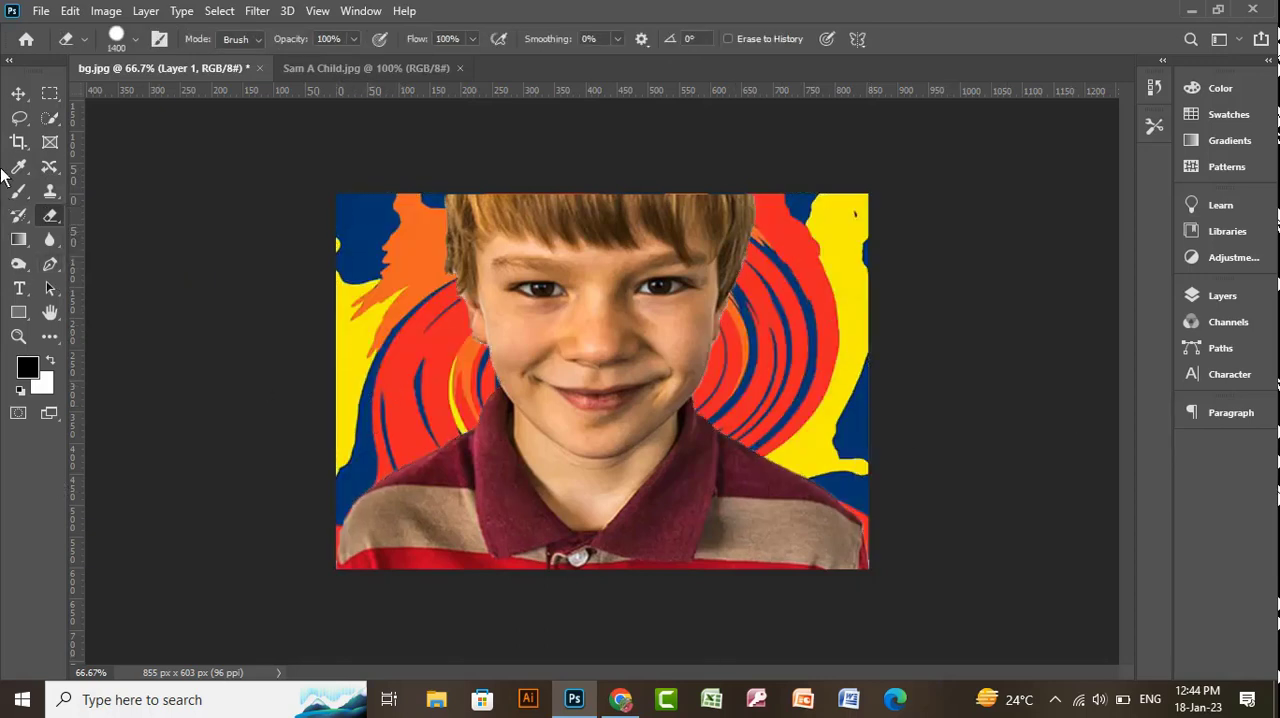
- Merge the portrait layer with the Background layer and unlock the merged layer
left_click(18, 93)
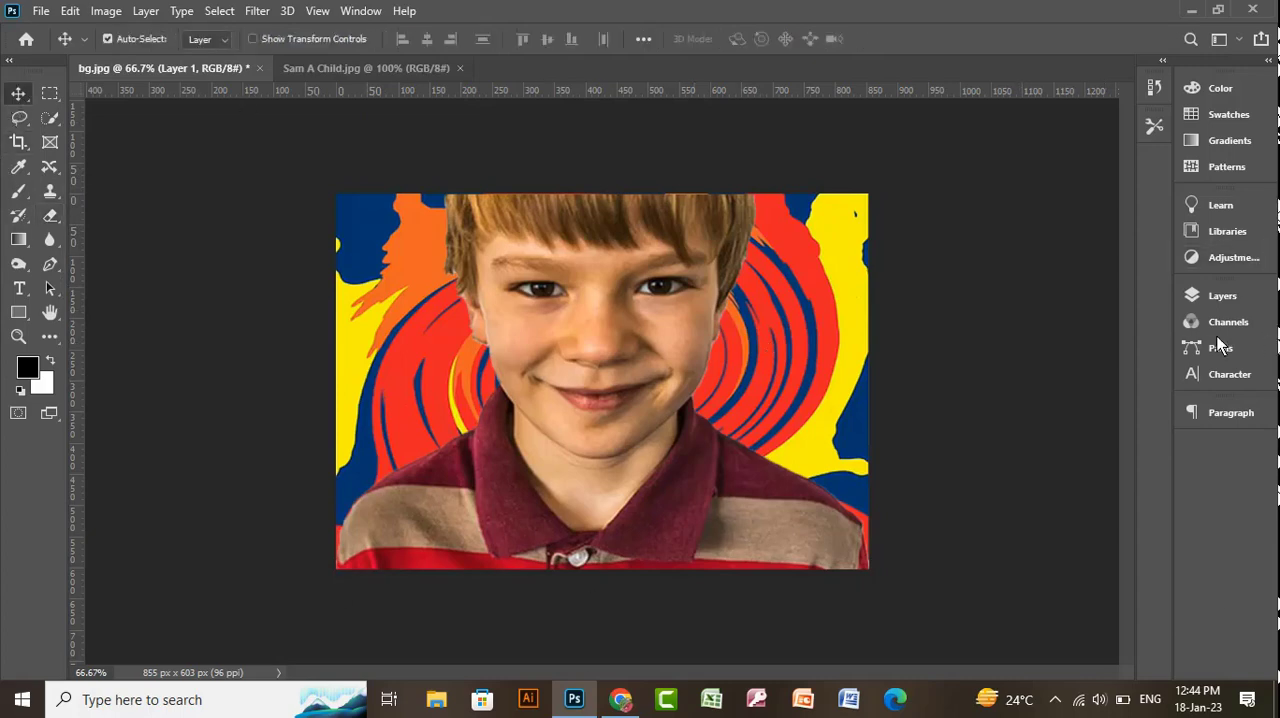
left_click(1215, 296)
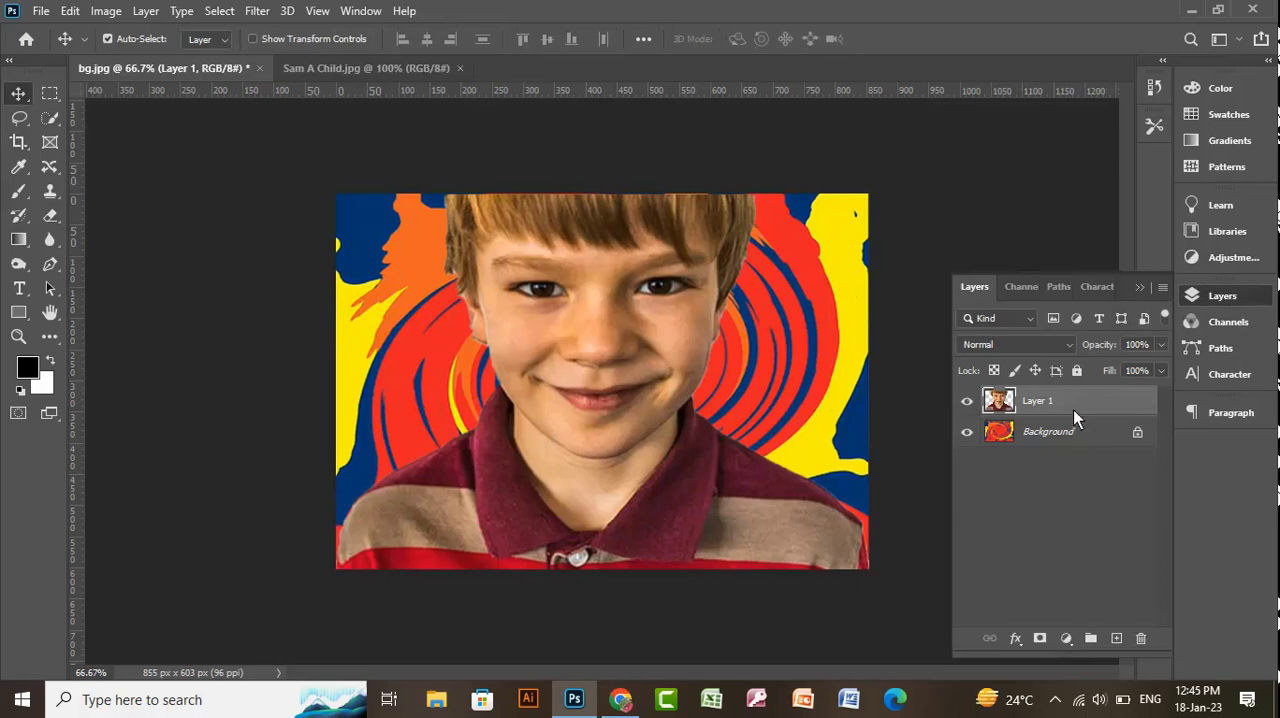
left_click(1069, 435, "shift")
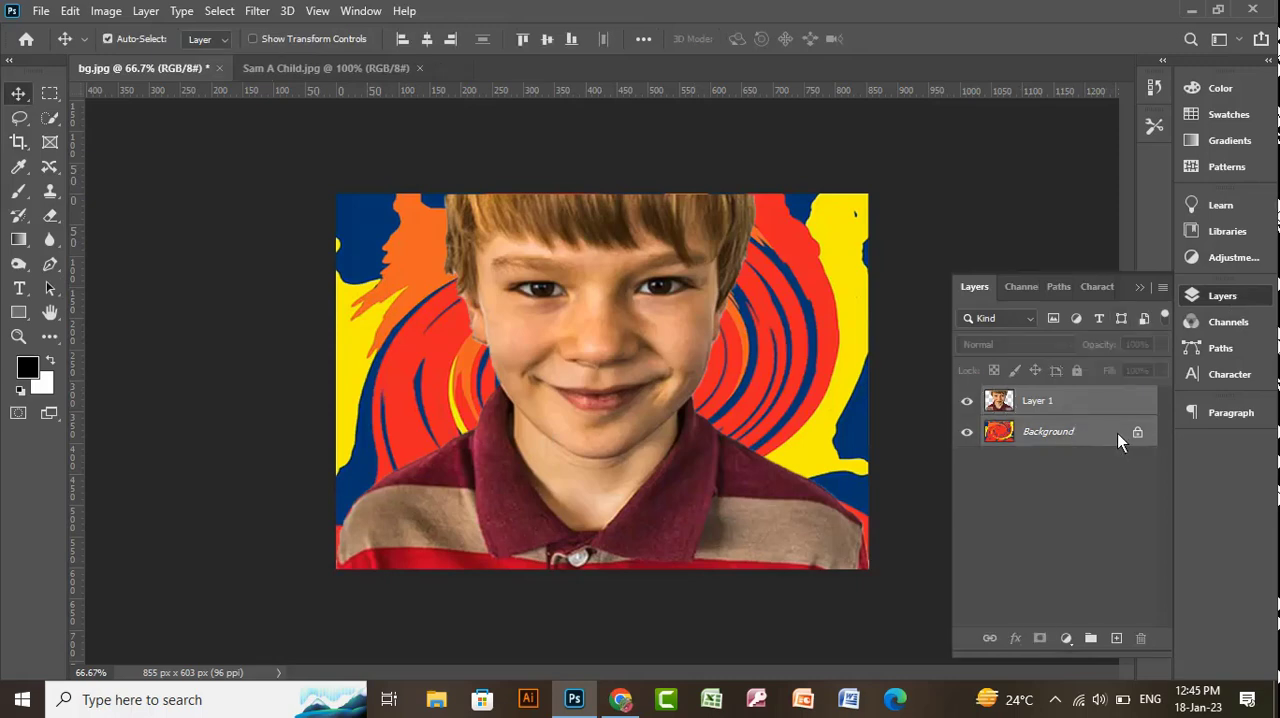
right_click(1104, 420)
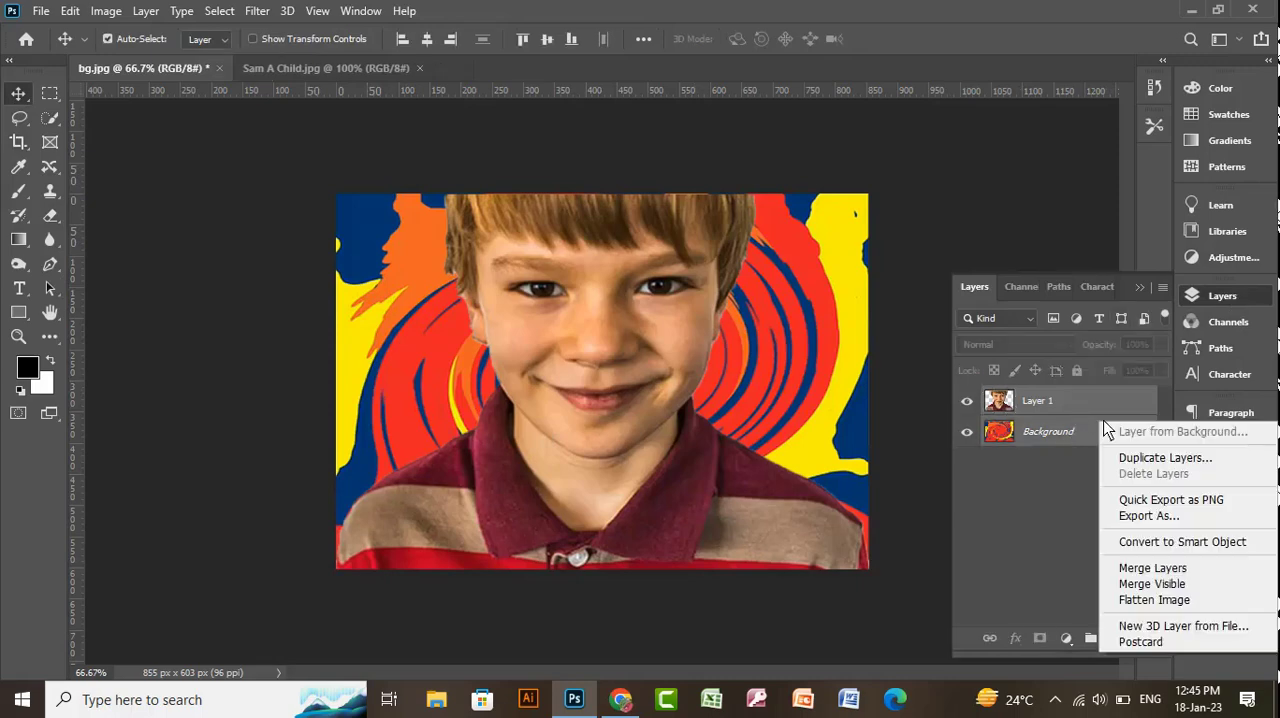
left_click(1151, 567)
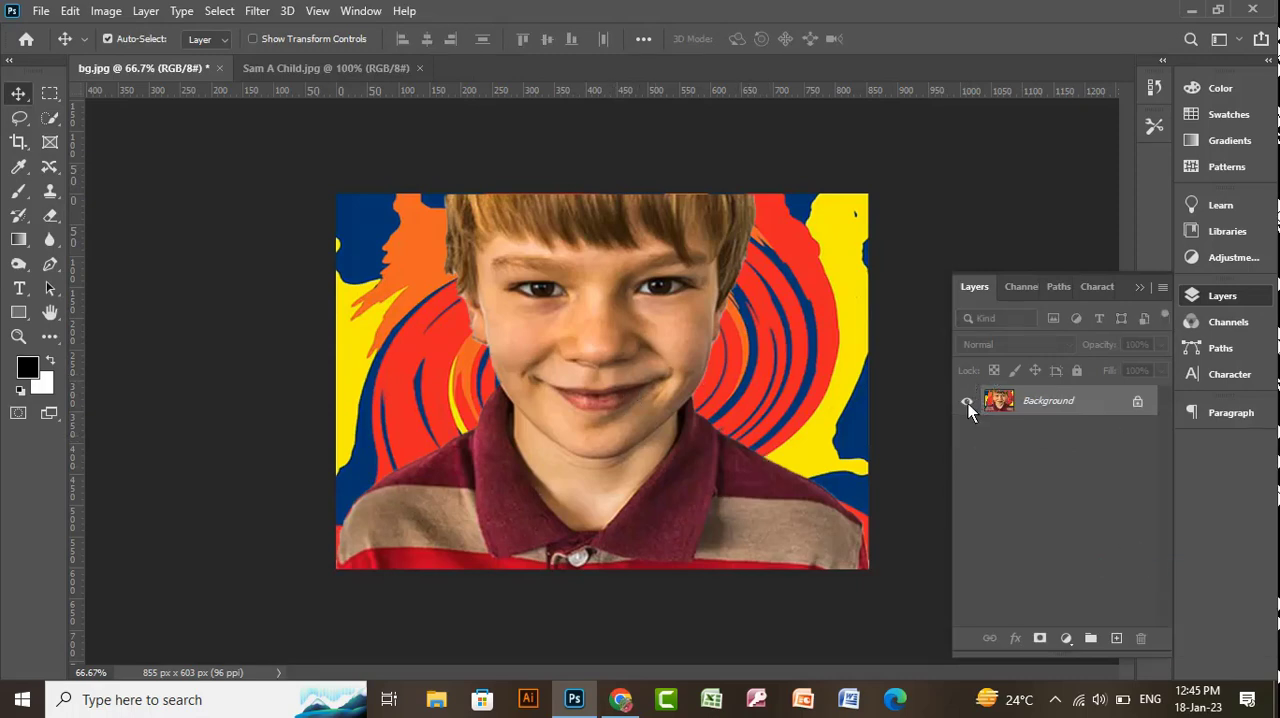
left_click(1139, 401)
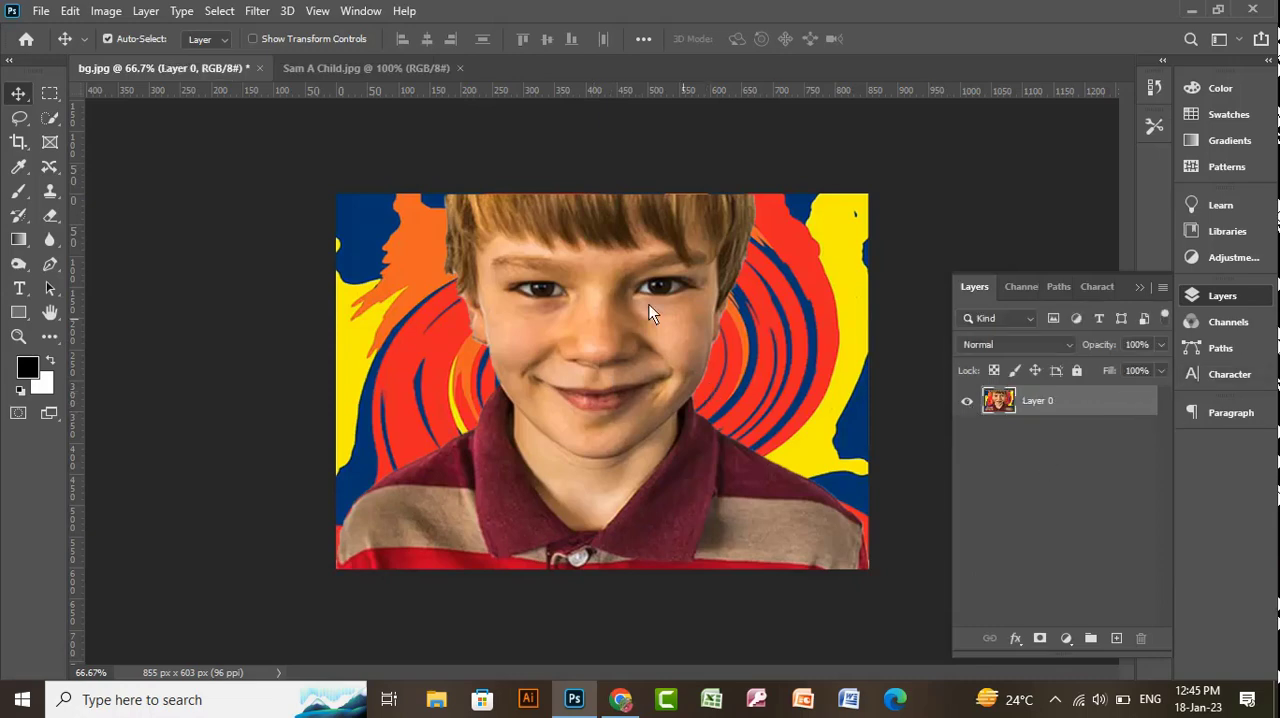
- Open the Filter Gallery for the merged portrait layer
left_click(256, 12)
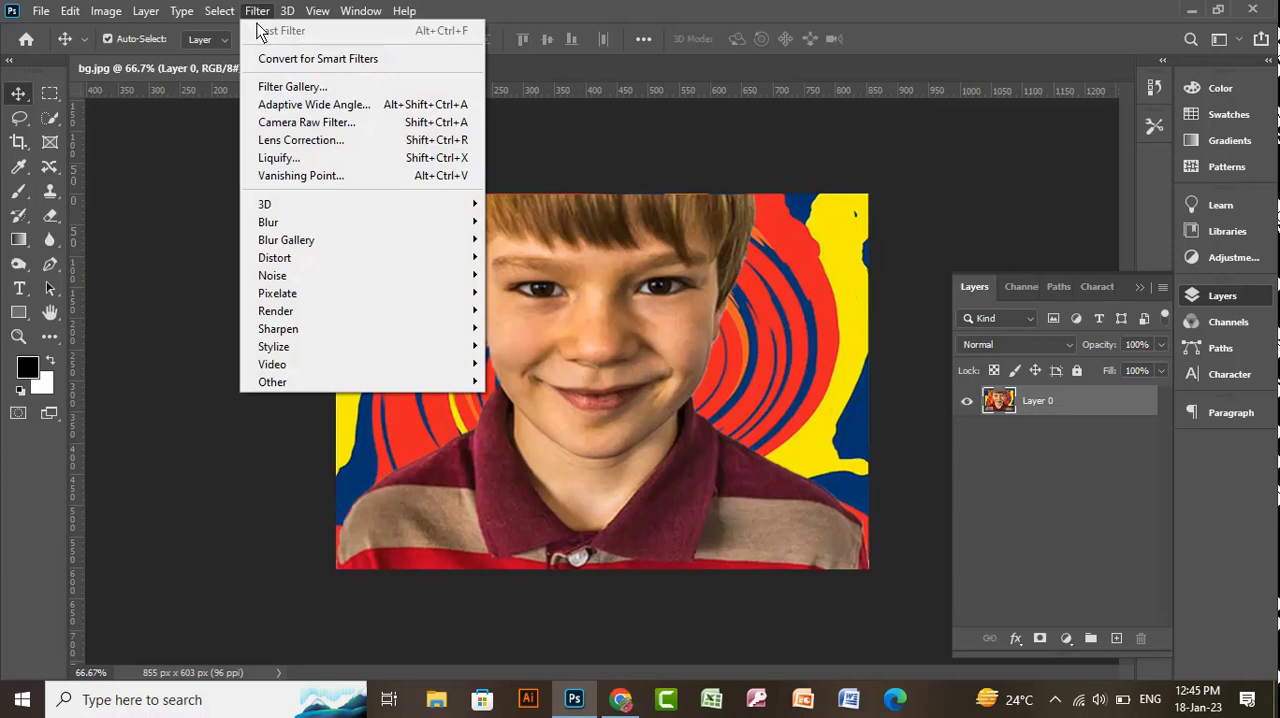
mouse_move(306, 347)
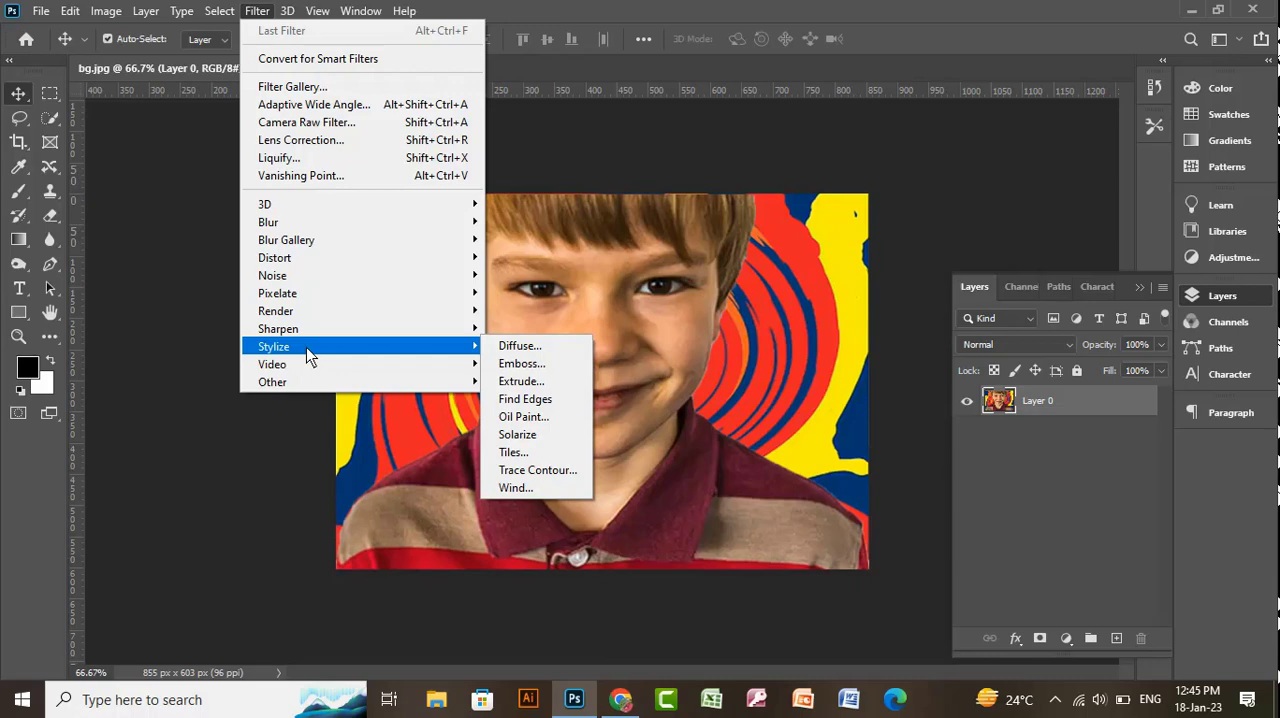
left_click(309, 87)
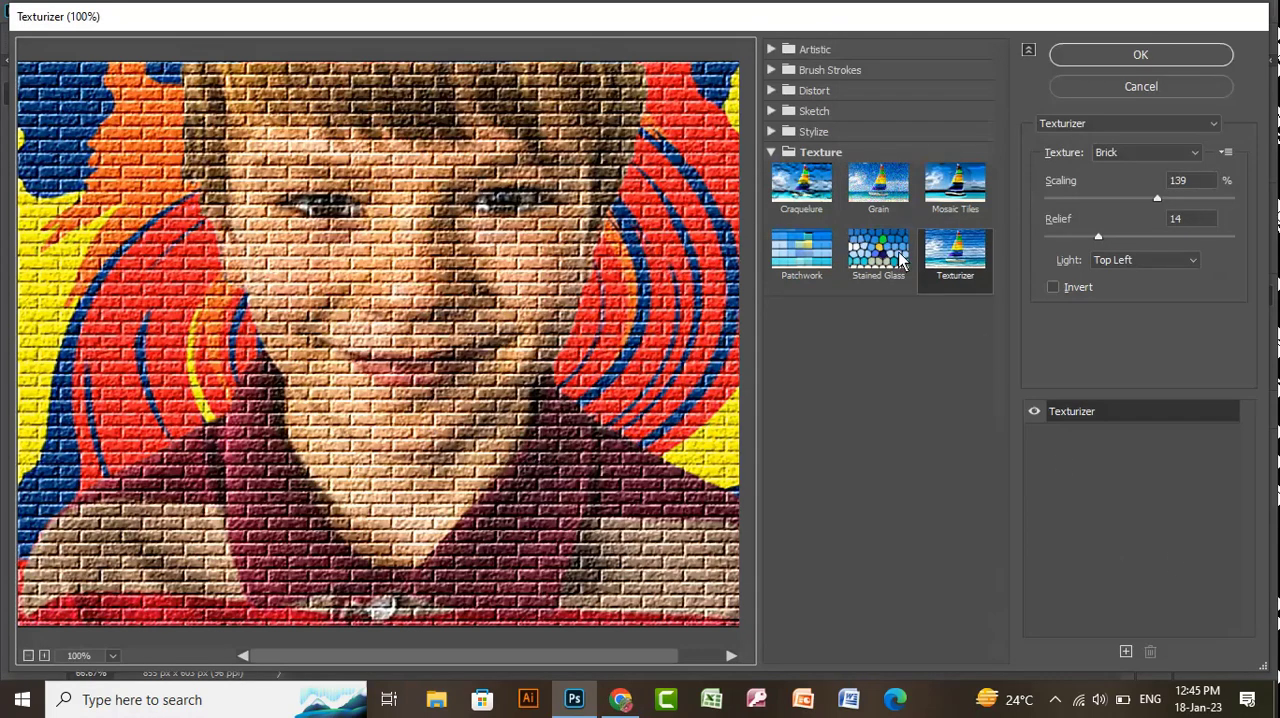
- Preview the artistic Colored Pencil filter on the image and return to the Texturizer filter
left_click(771, 152)
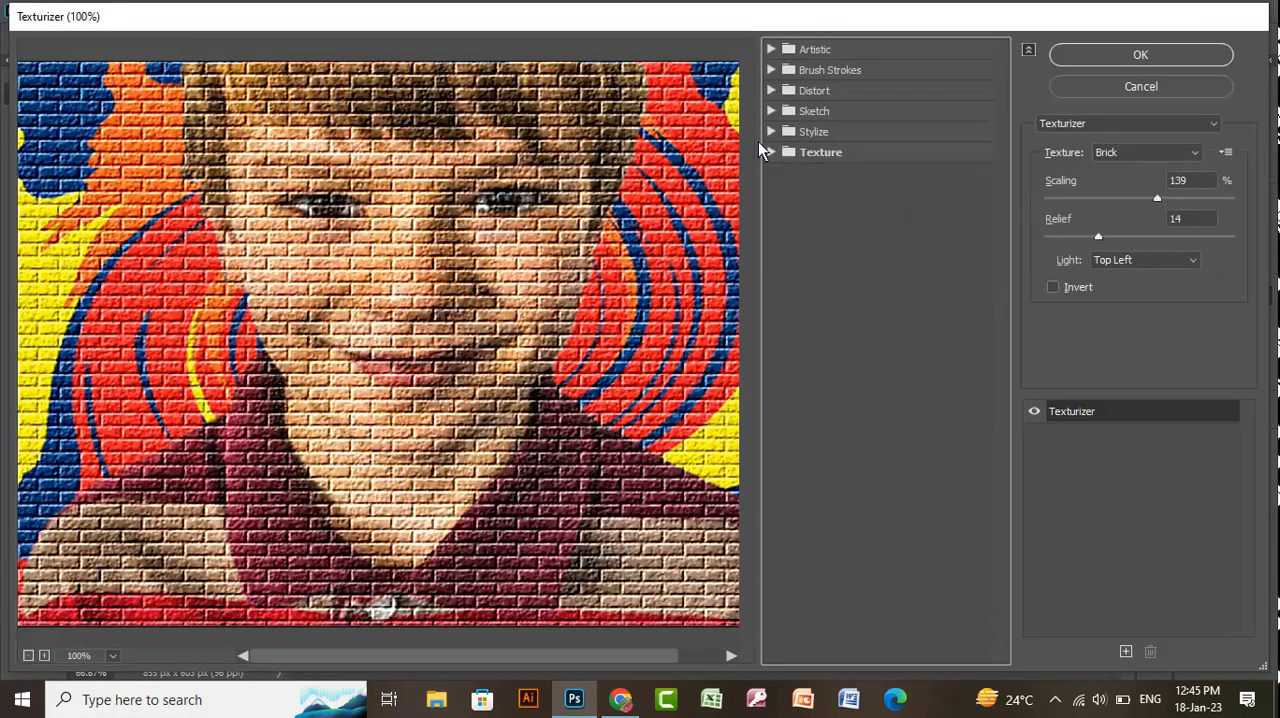
left_click(771, 50)
left_click(805, 95)
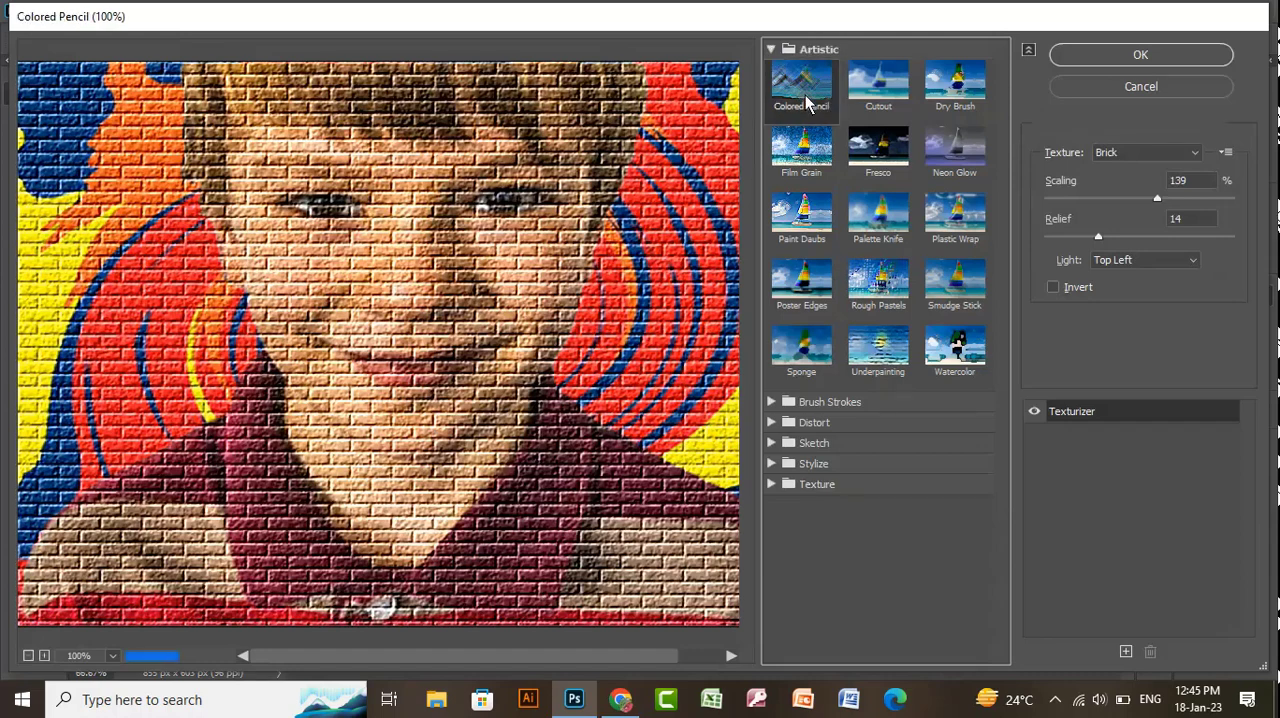
left_click(771, 50)
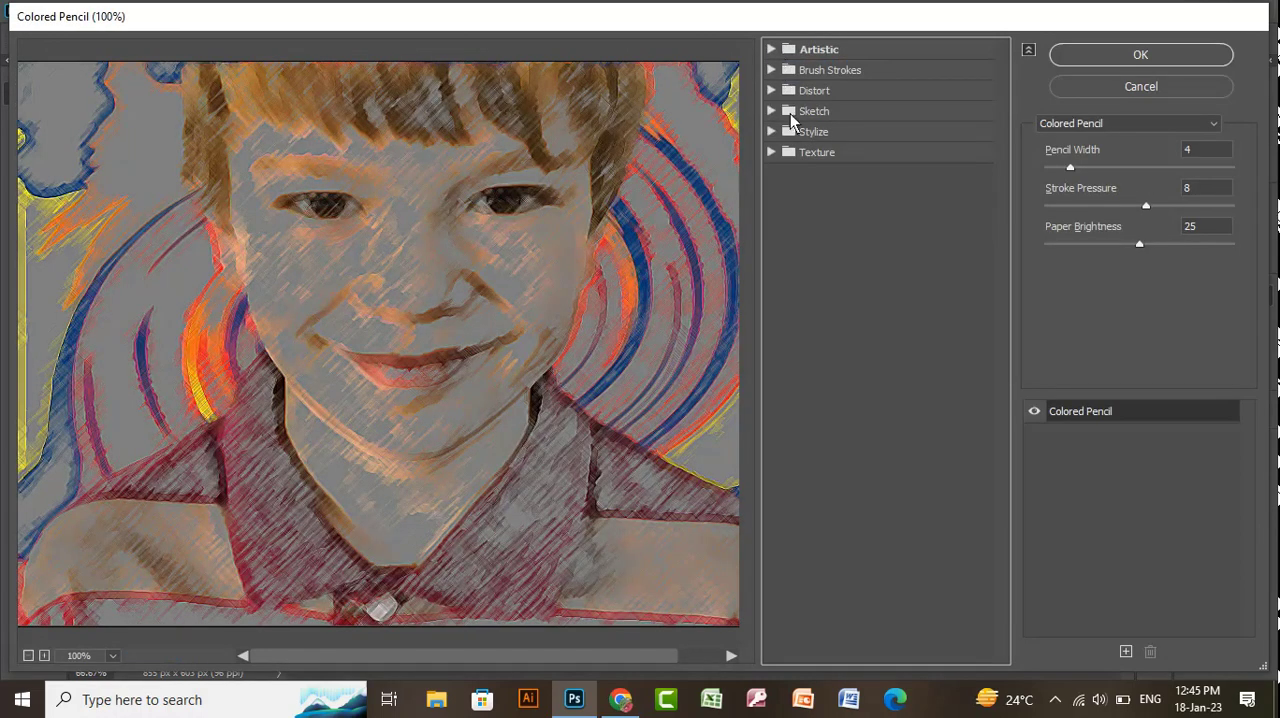
left_click(806, 155)
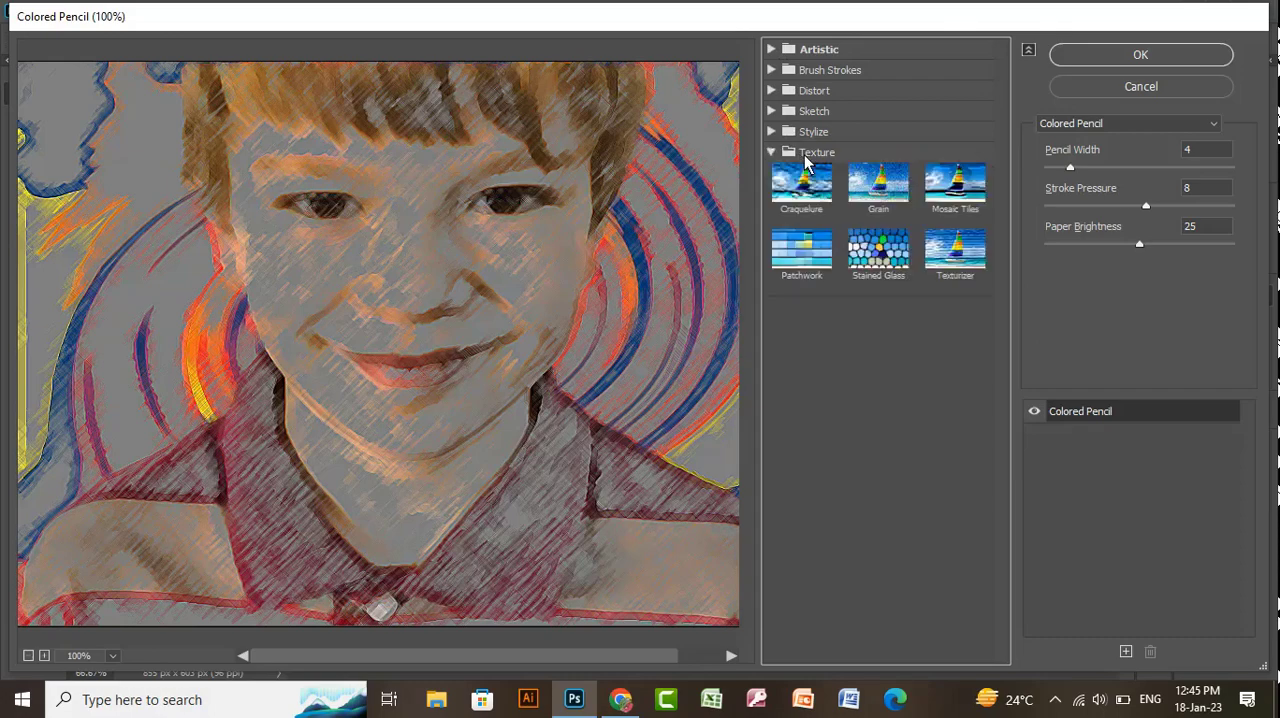
left_click(975, 266)
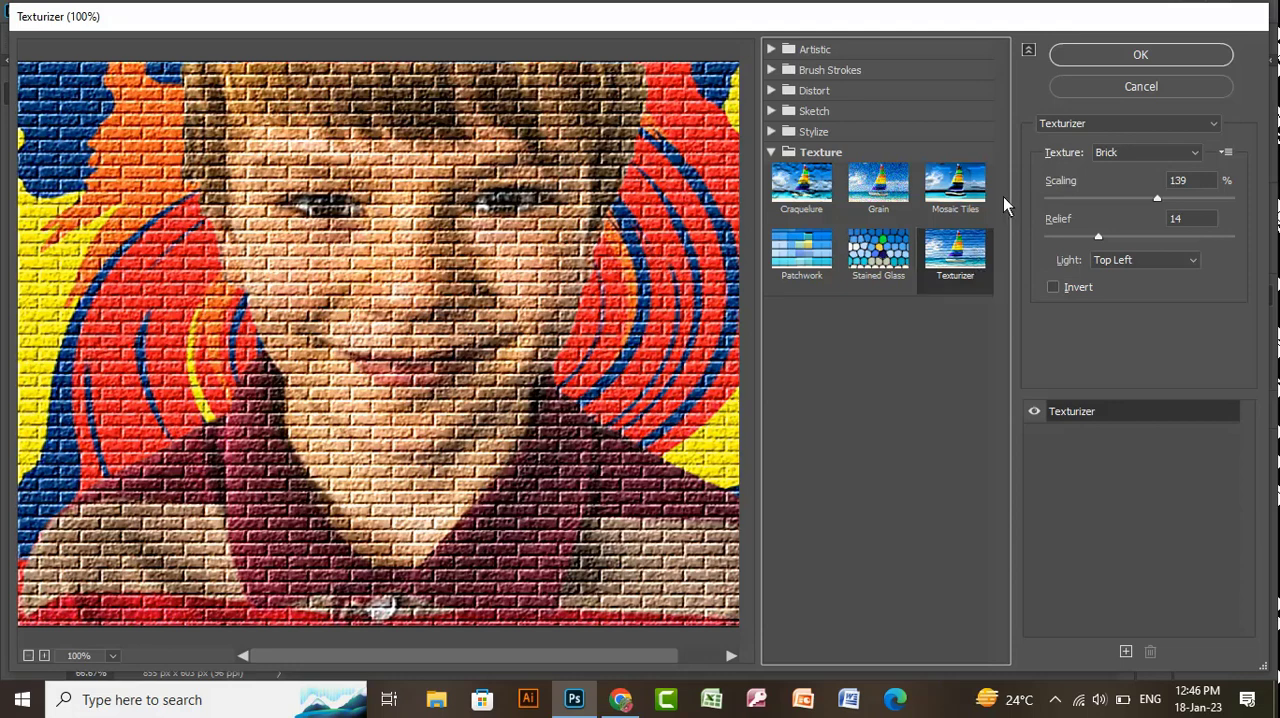
- Try the Burlap texture in Texturizer and set the texture back to Brick
left_click(1129, 156)
left_click(1115, 183)
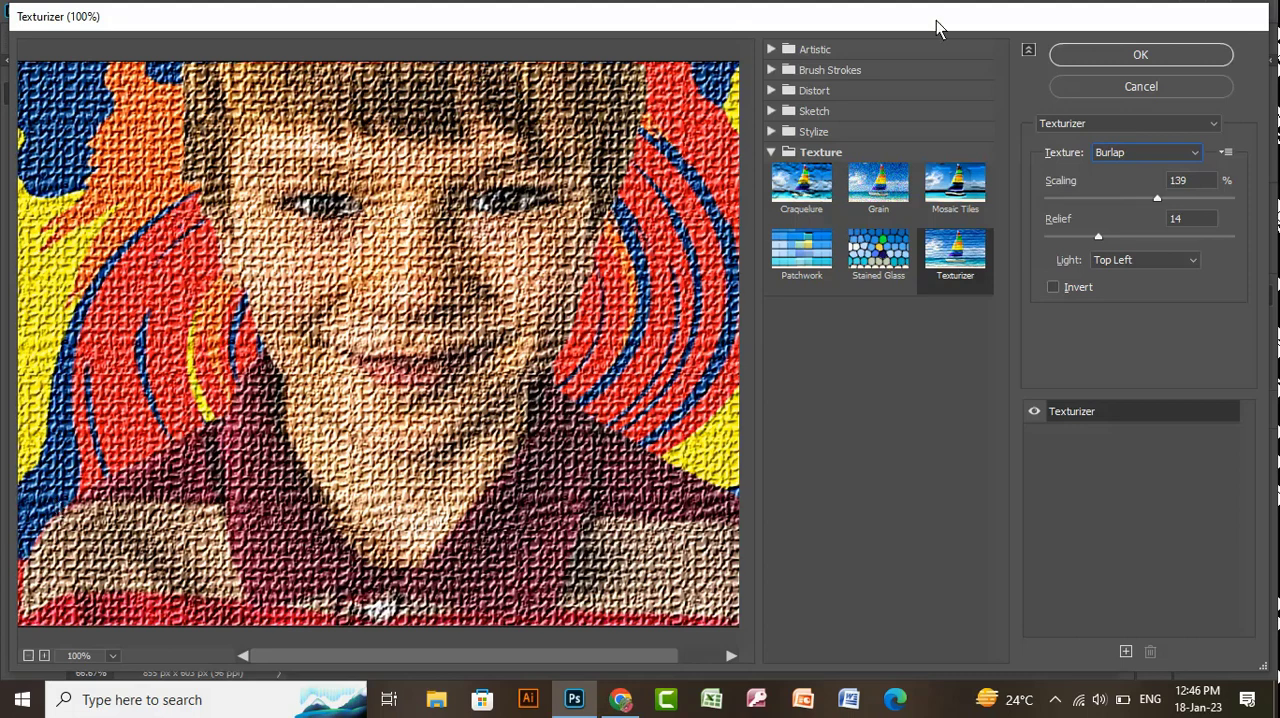
left_click(1157, 157)
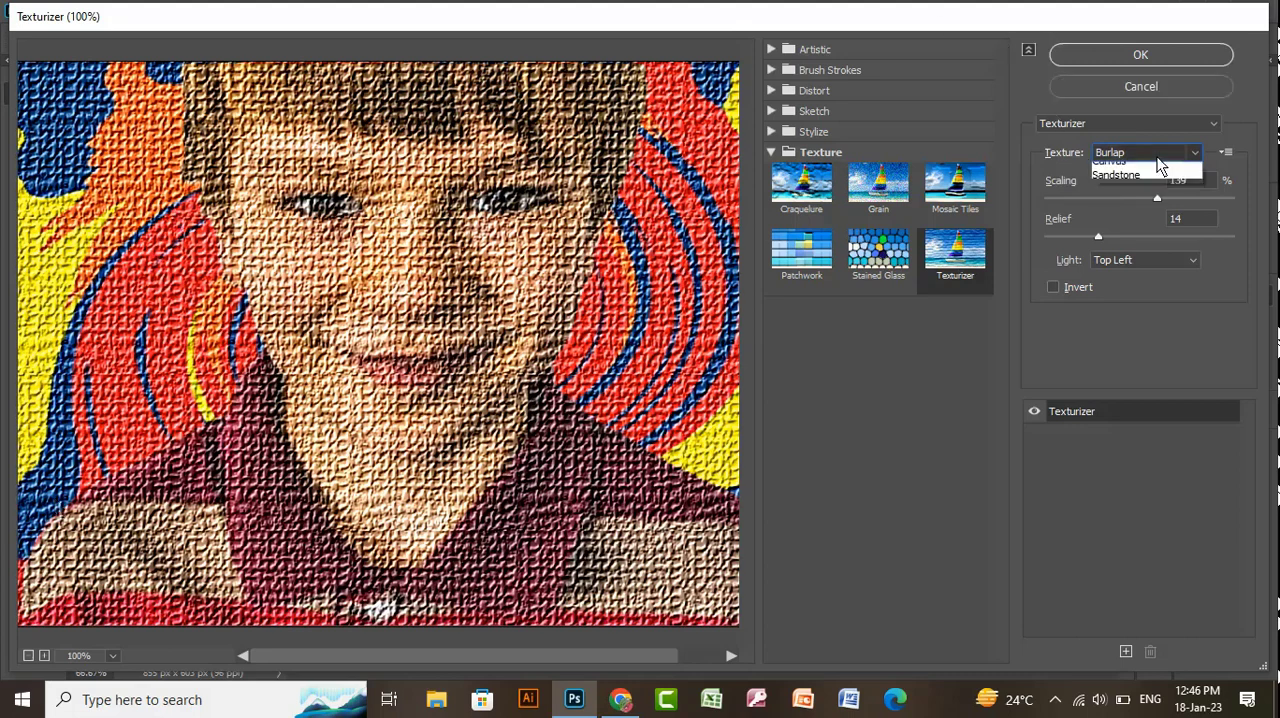
left_click(1131, 168)
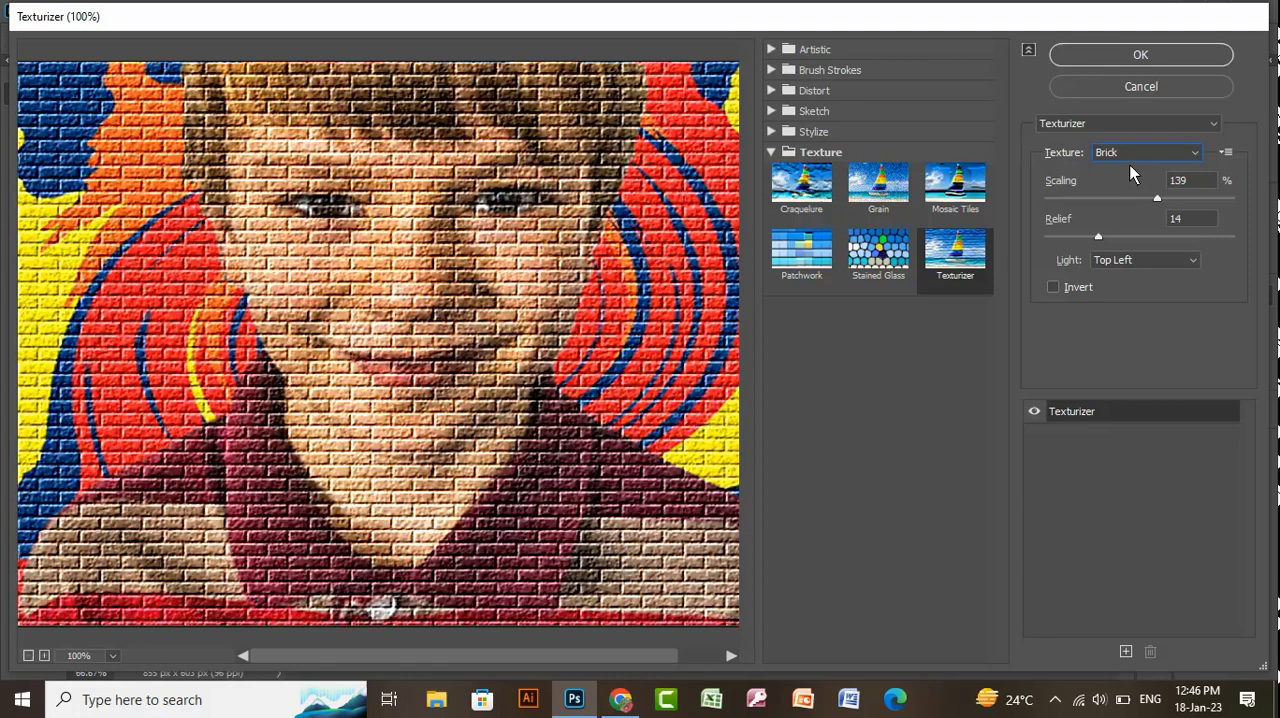
- Compare the Colored Pencil effect once more and switch back to Texturizer in the Texture category
left_click(808, 50)
left_click(806, 86)
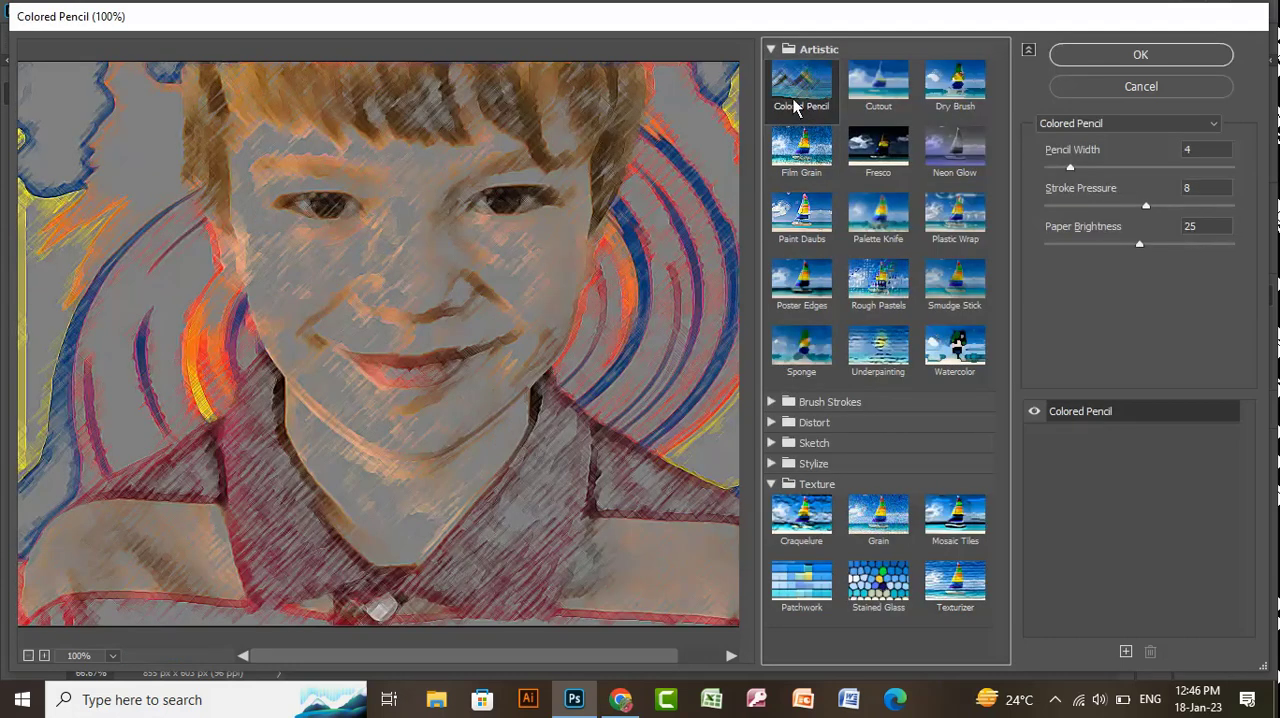
left_click(776, 49)
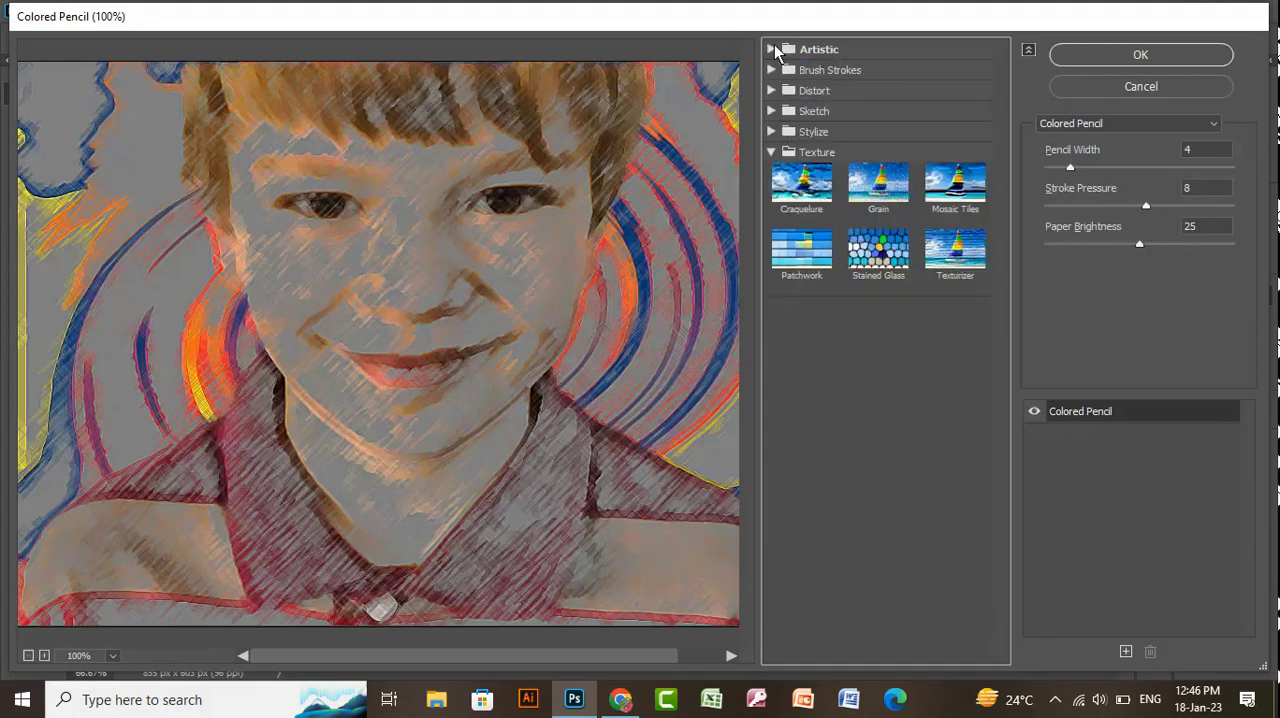
left_click(778, 155)
left_click(823, 157)
left_click(966, 262)
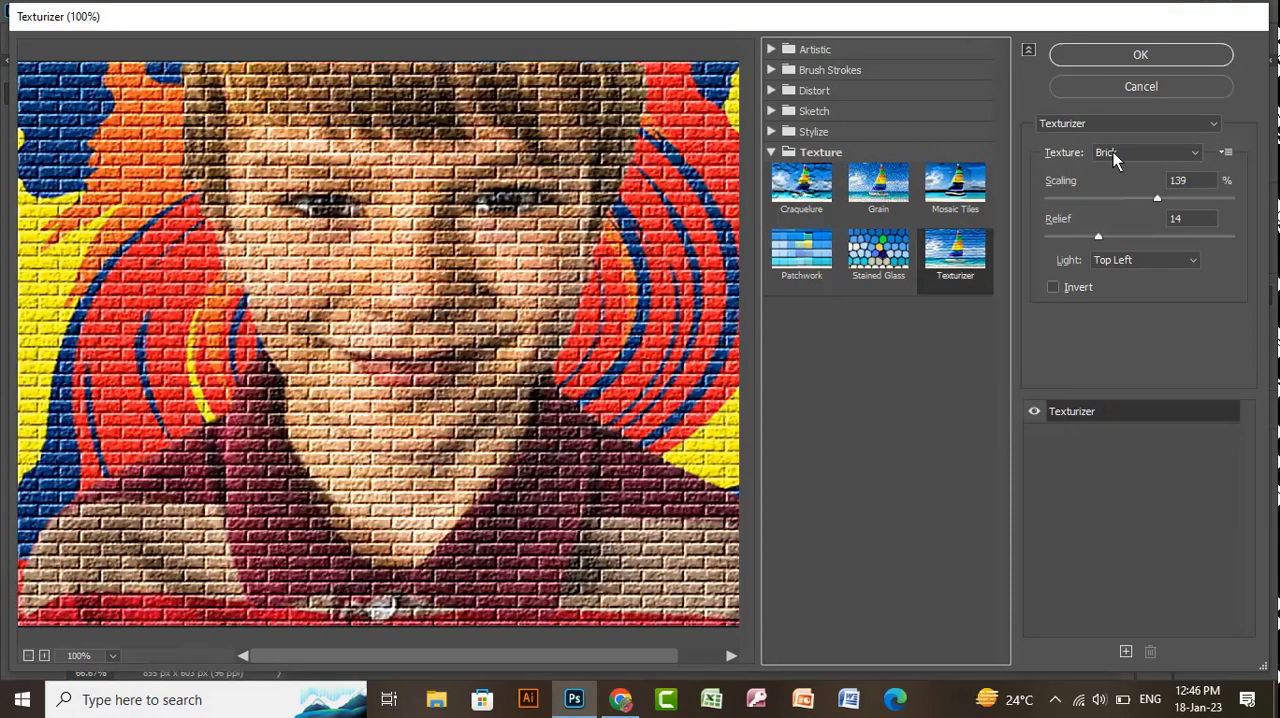
- Try the Canvas texture in Texturizer and restore the Brick texture
left_click(1123, 155)
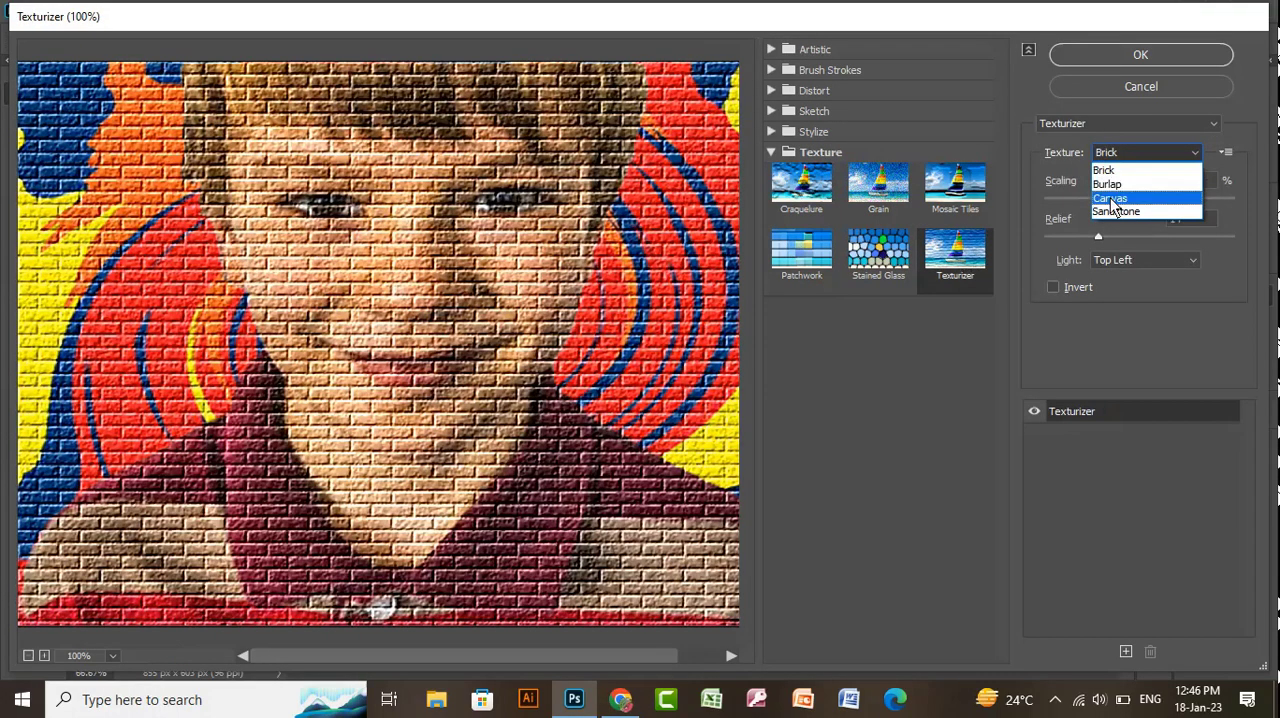
left_click(1118, 191)
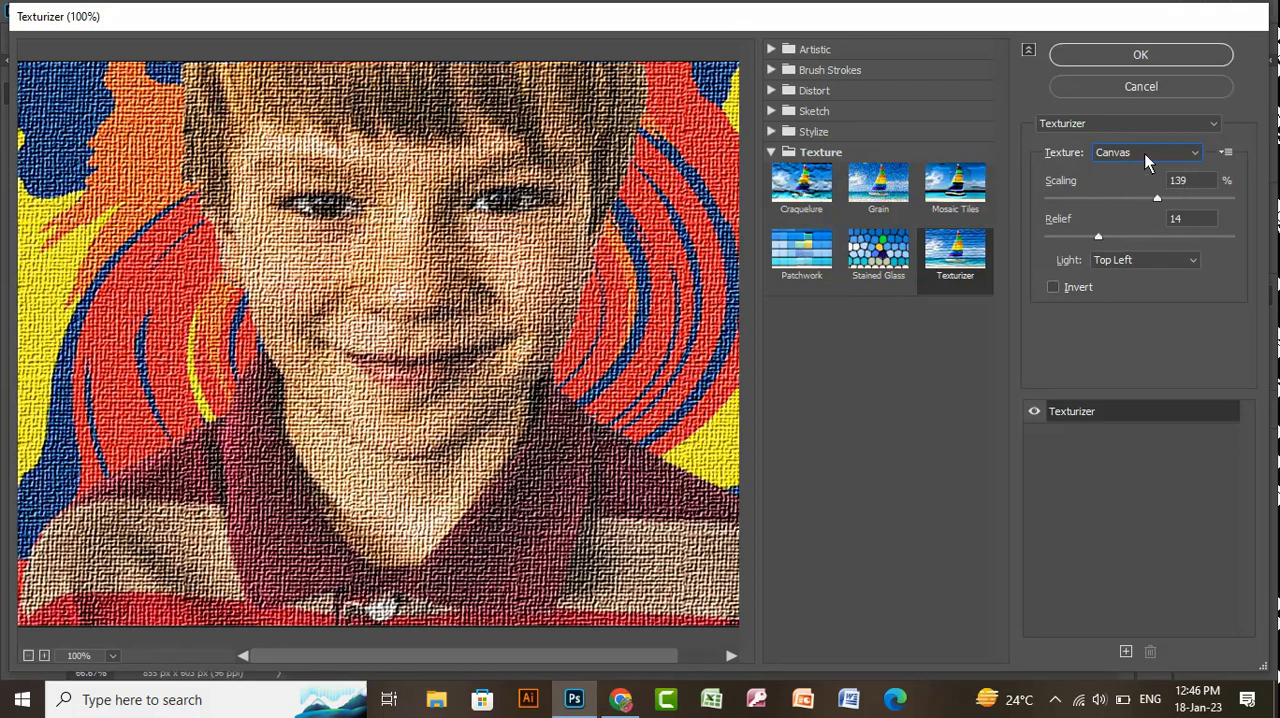
left_click(1144, 153)
left_click(1116, 171)
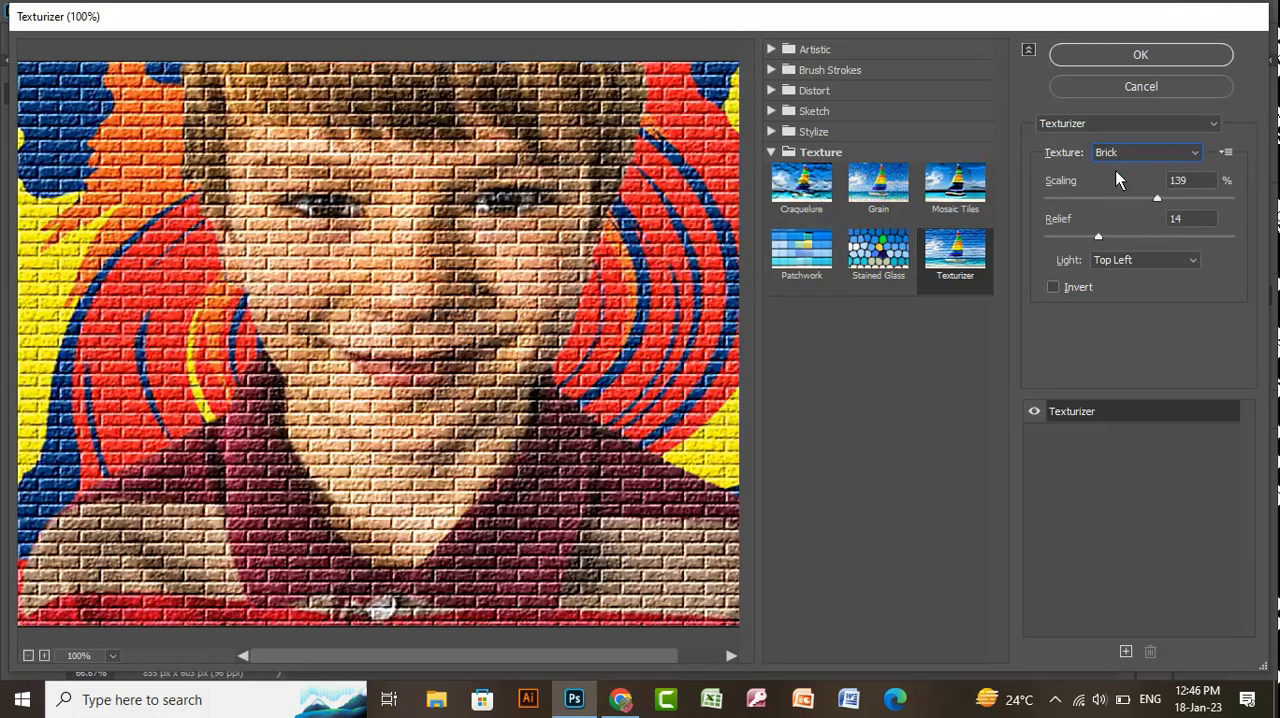
- Try the Bottom light direction for the Brick texture and set the light back to Top Left
left_click(1148, 268)
left_click(1124, 276)
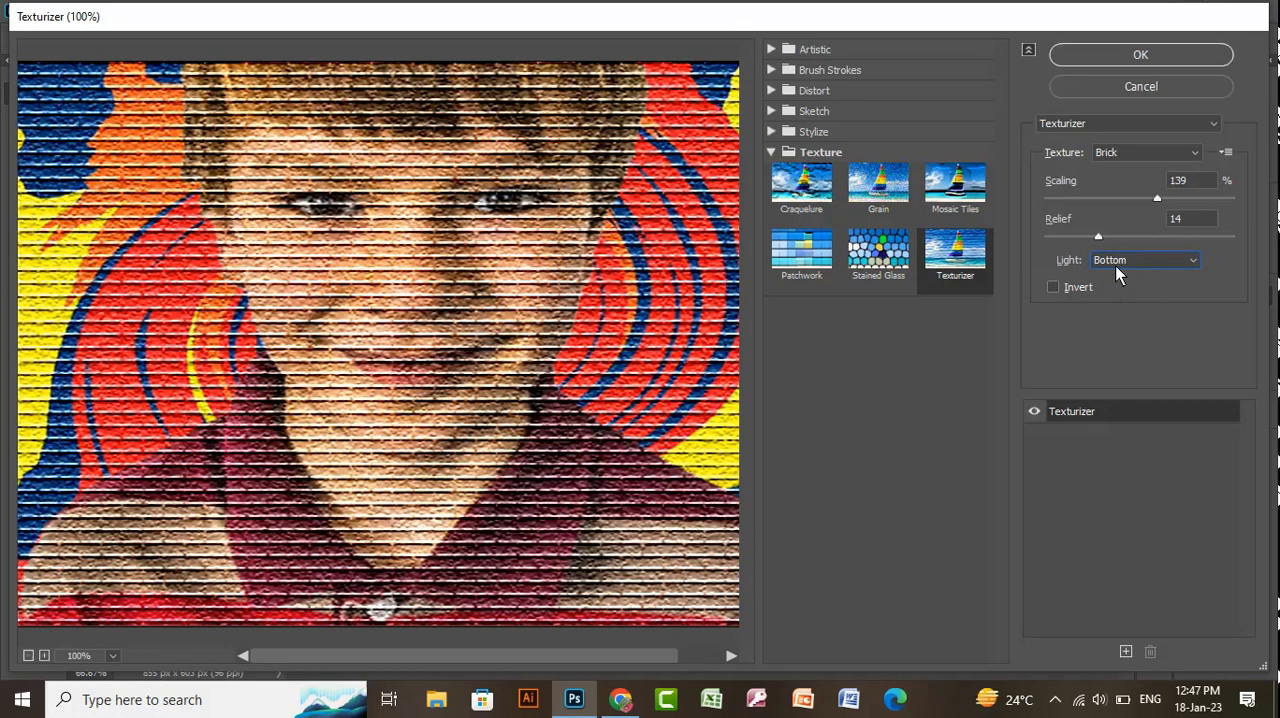
left_click(1114, 266)
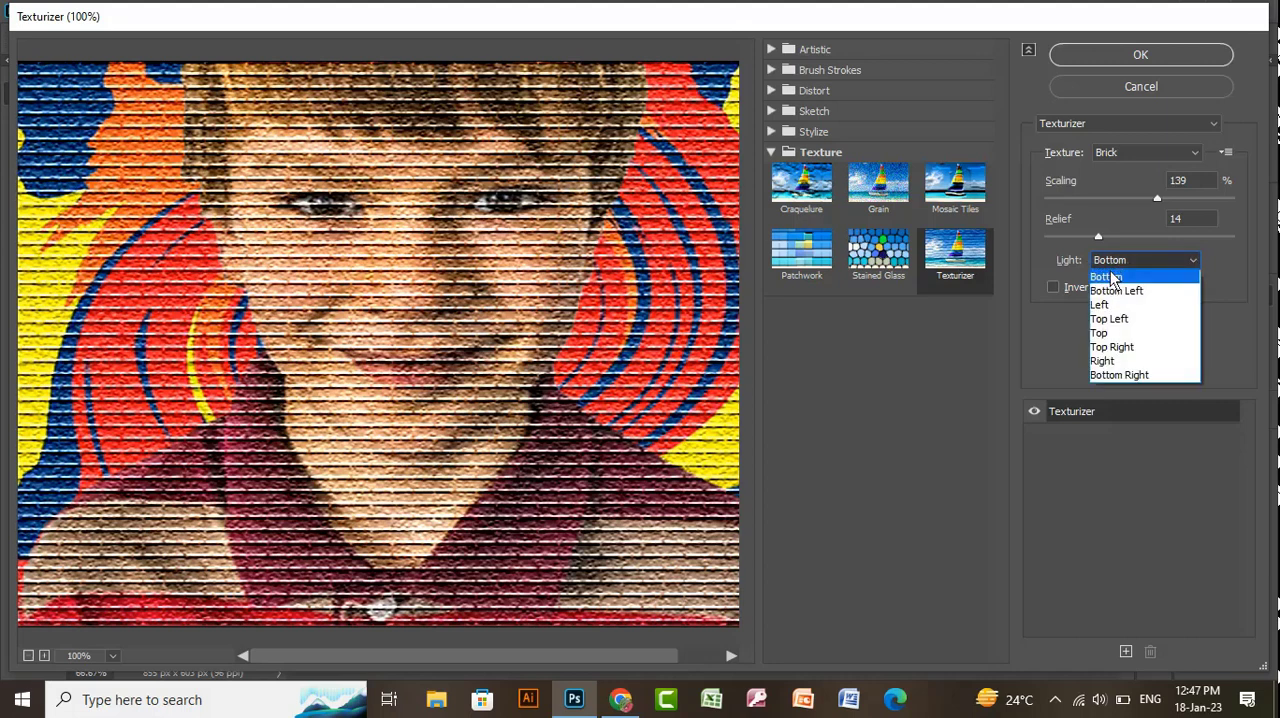
left_click(1113, 320)
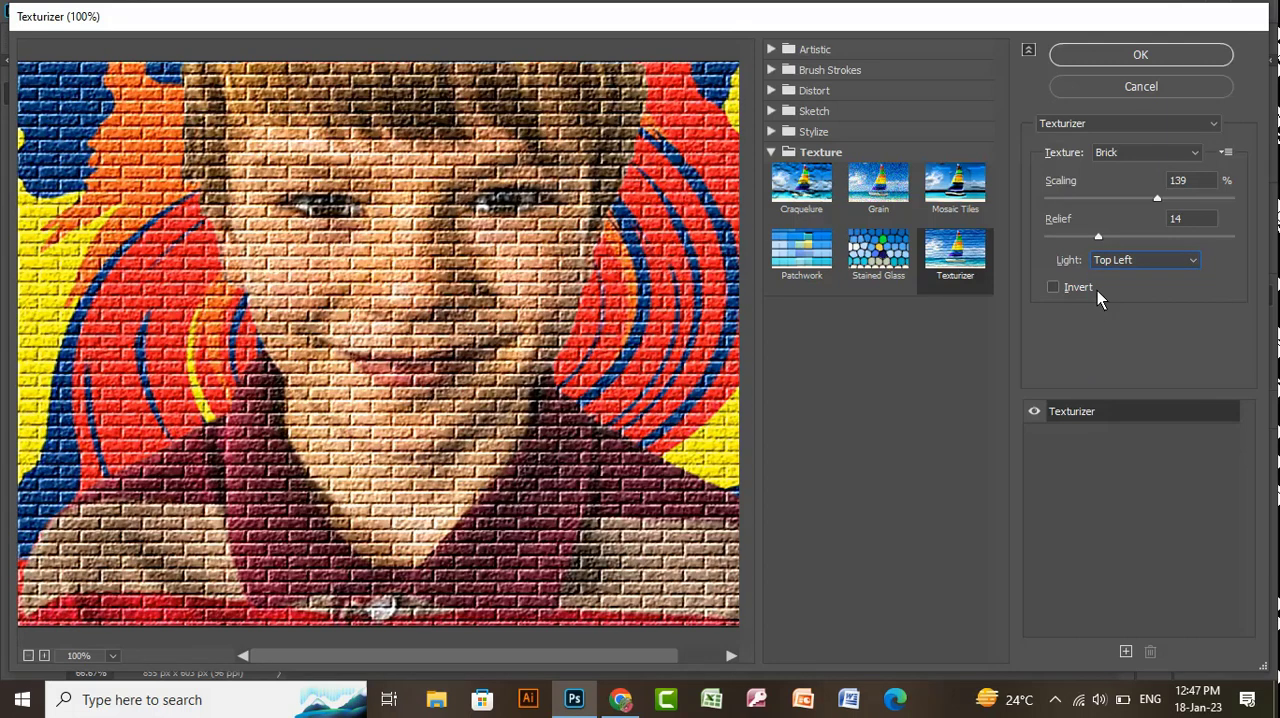
- Set the Brick texture's relief to 6 and scaling to 148%, and apply the Texturizer filter to the layer
left_click_drag(1098, 236, 1072, 250)
mouse_move(1154, 198)
left_mouse_down()
mouse_move(1096, 204)
mouse_move(1168, 207)
left_mouse_up()
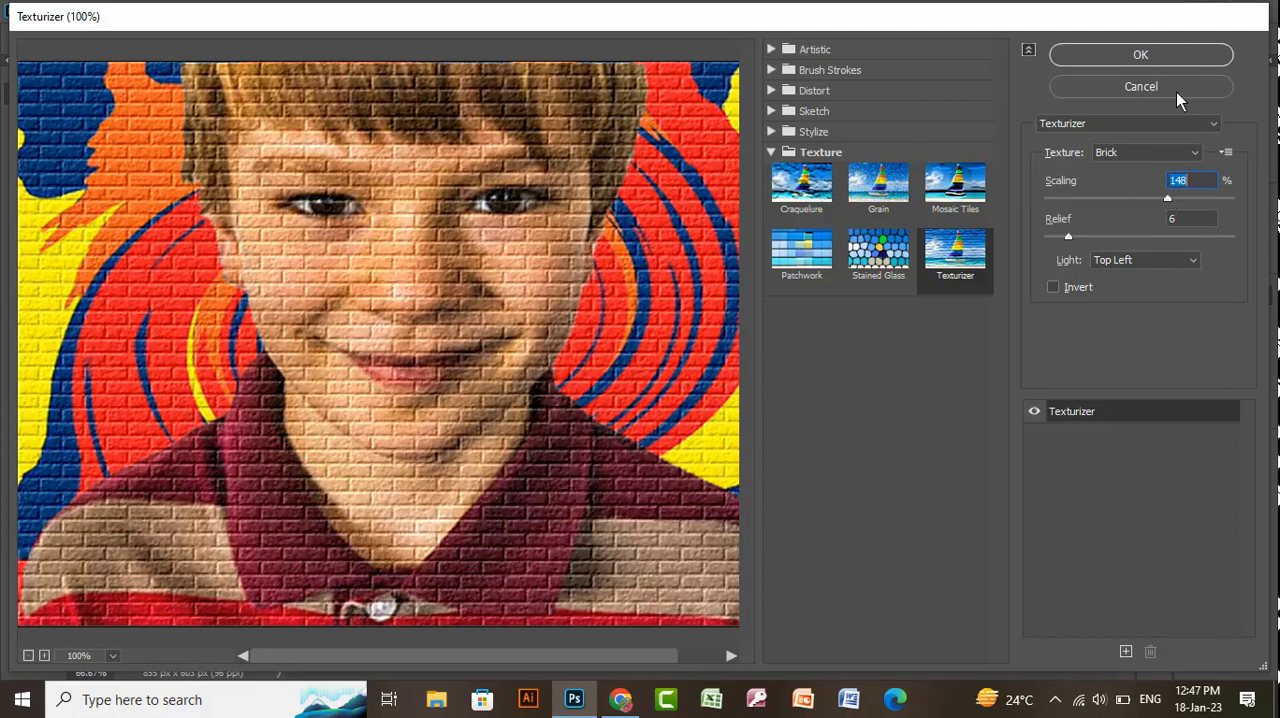
left_click(1165, 54)
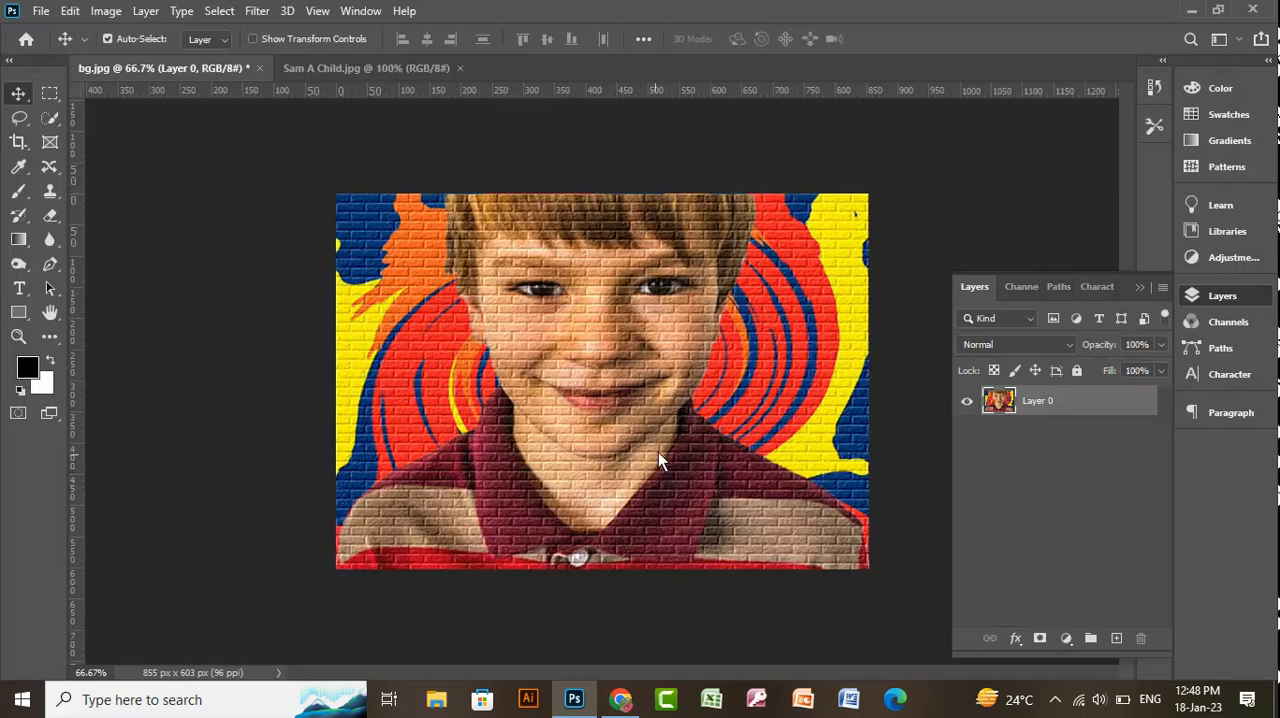
- Open the old wooden door photo, clean_old_style_wood_door_12_20131002_1504990762.jpg, from the Paint Wall folder
left_click(42, 12)
left_click(53, 49)
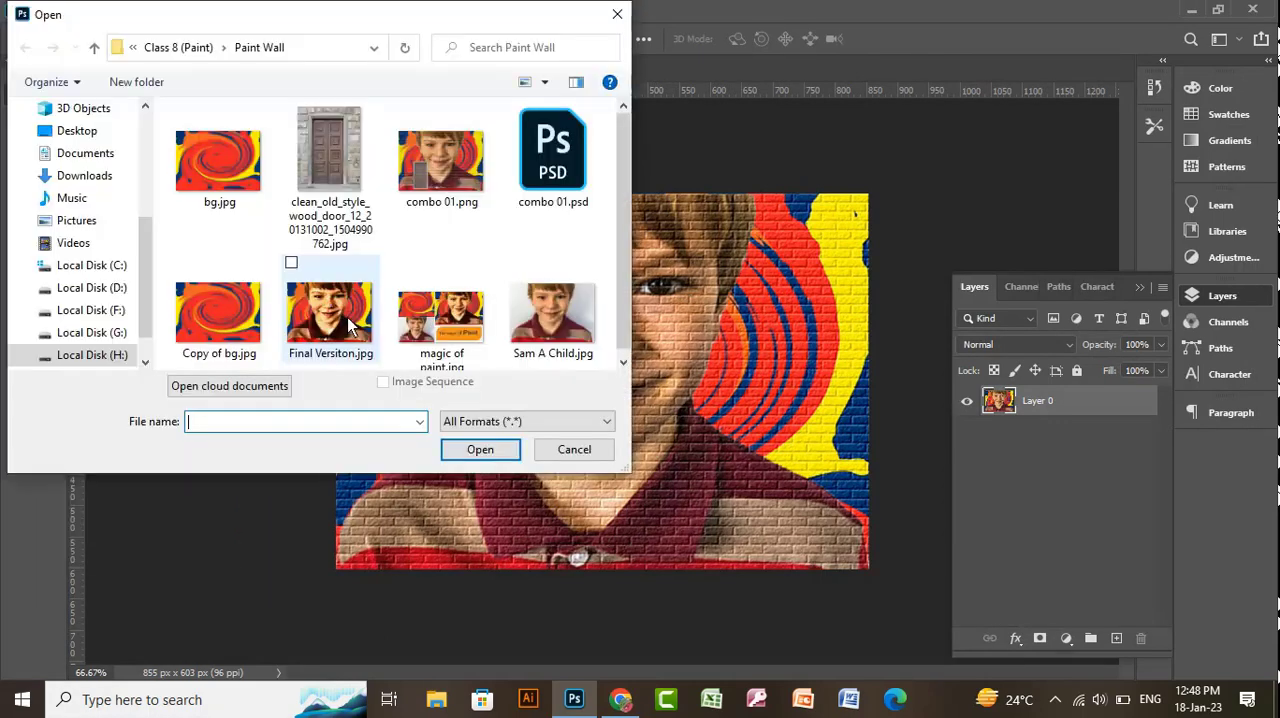
left_click(325, 160)
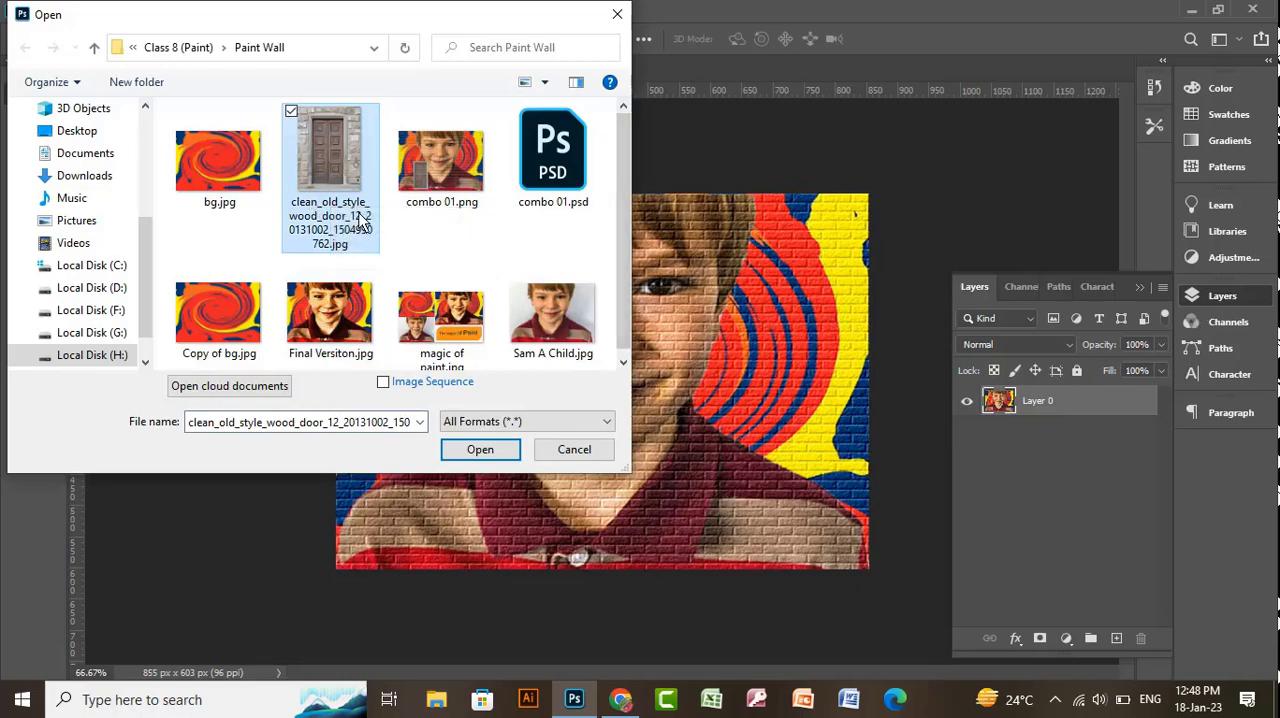
left_click(490, 455)
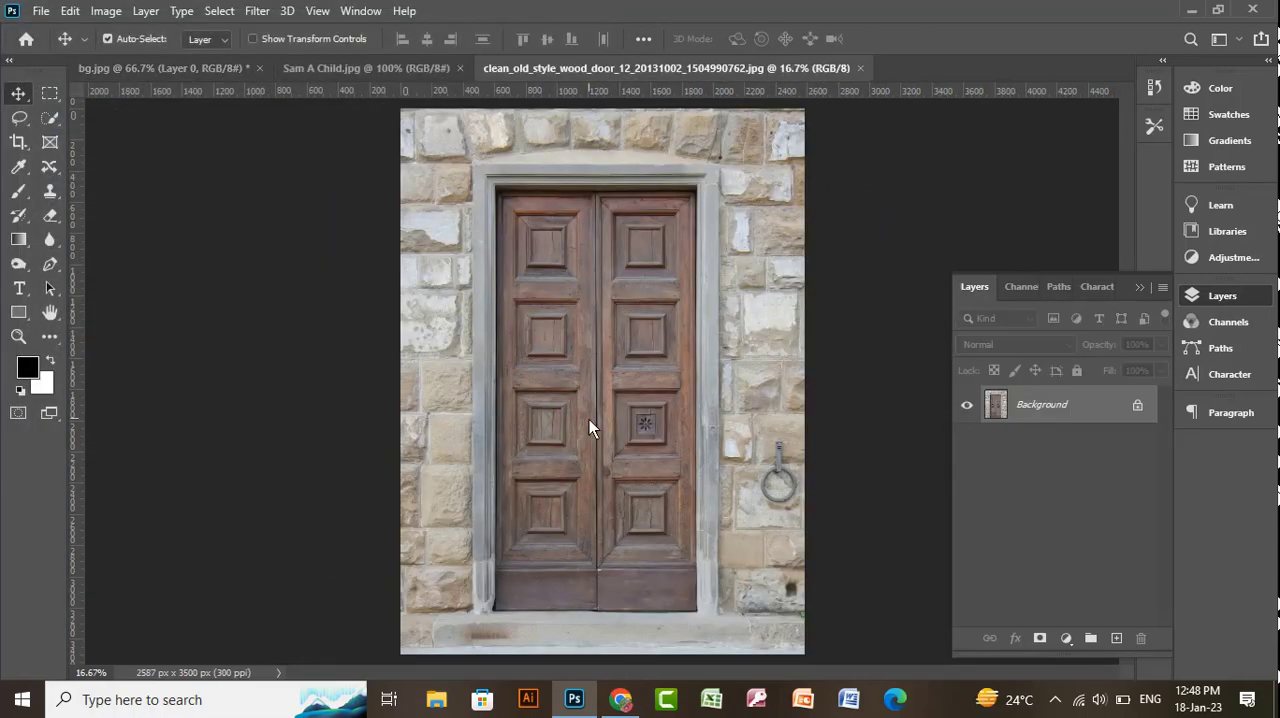
- Copy the whole wooden door photo into the bg.jpg document as a new layer above the brick-textured portrait
left_click(303, 70)
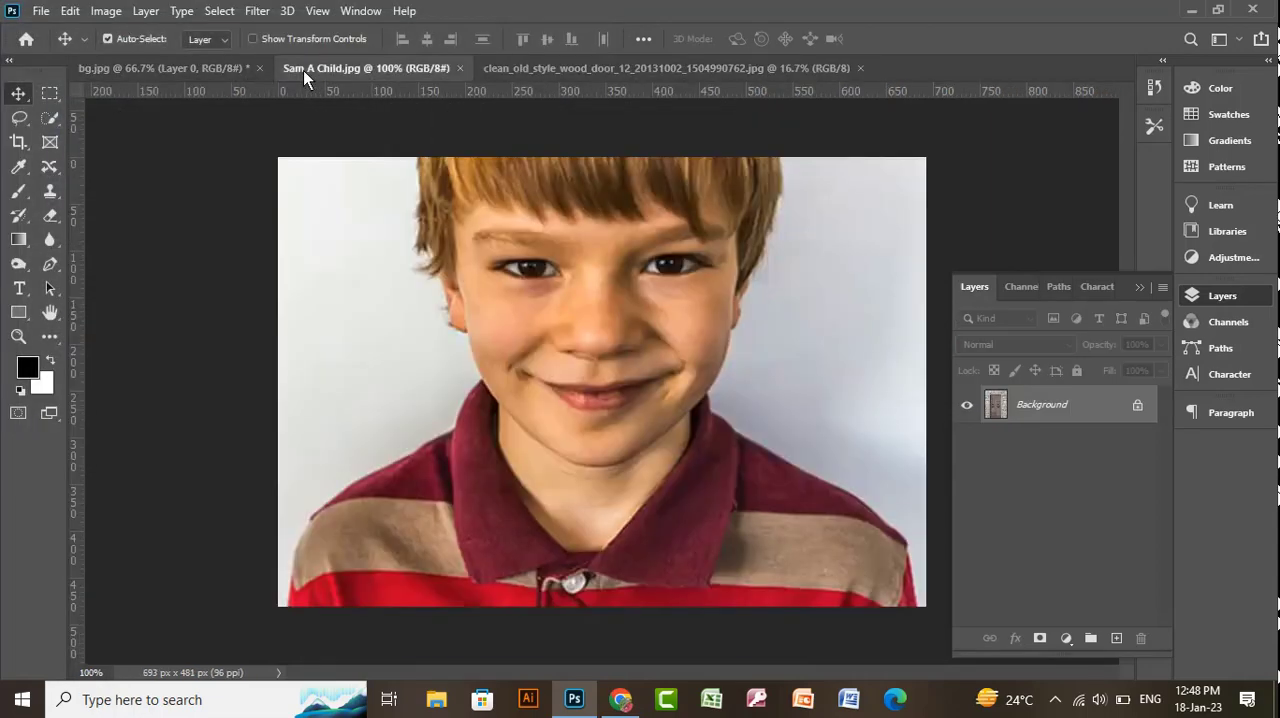
left_click(171, 68)
key("ctrl+v")
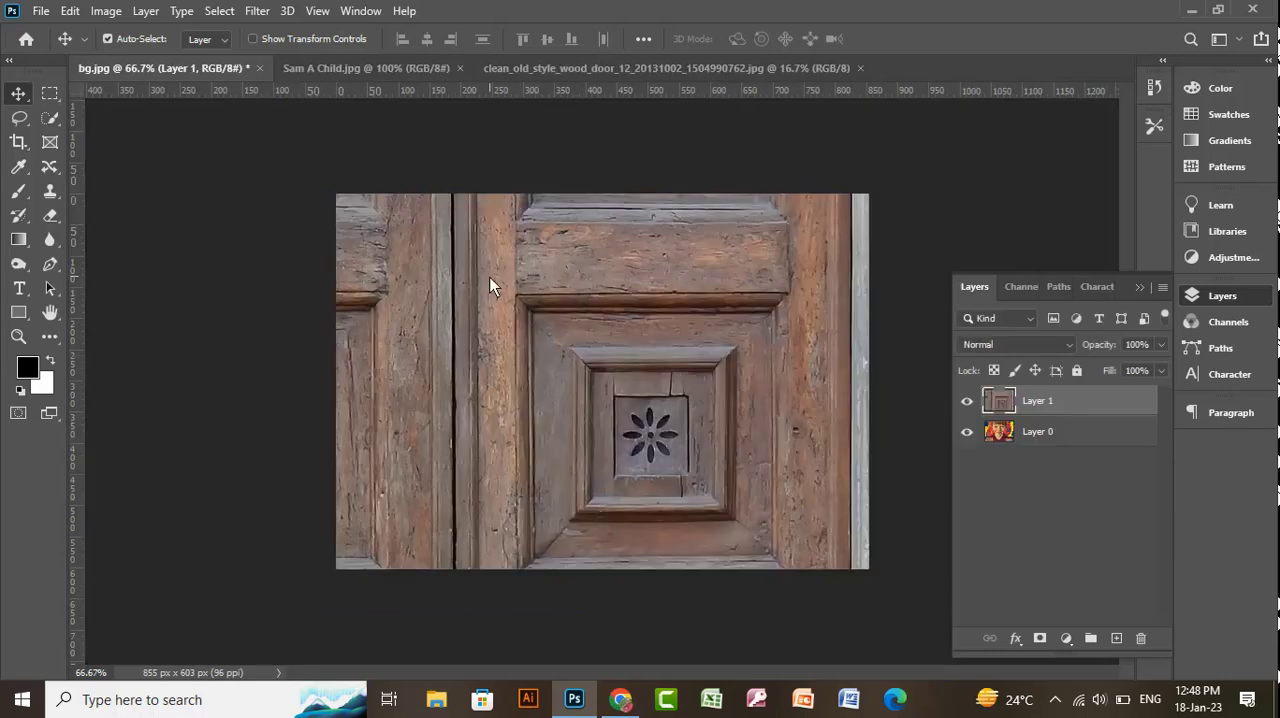
- Shift the pasted door layer down and scale it proportionally to about 12% of its size
left_click_drag(490, 277, 637, 485)
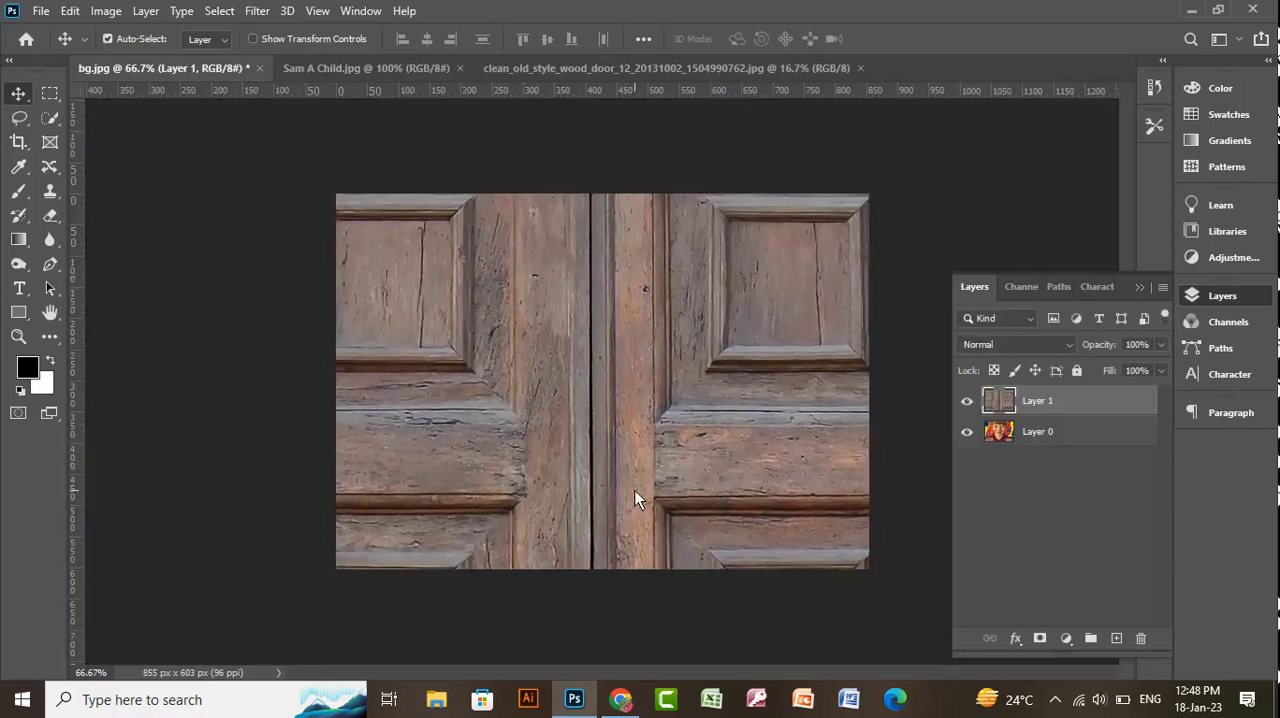
key("ctrl+minus")
key("ctrl+minus")
key("ctrl+minus")
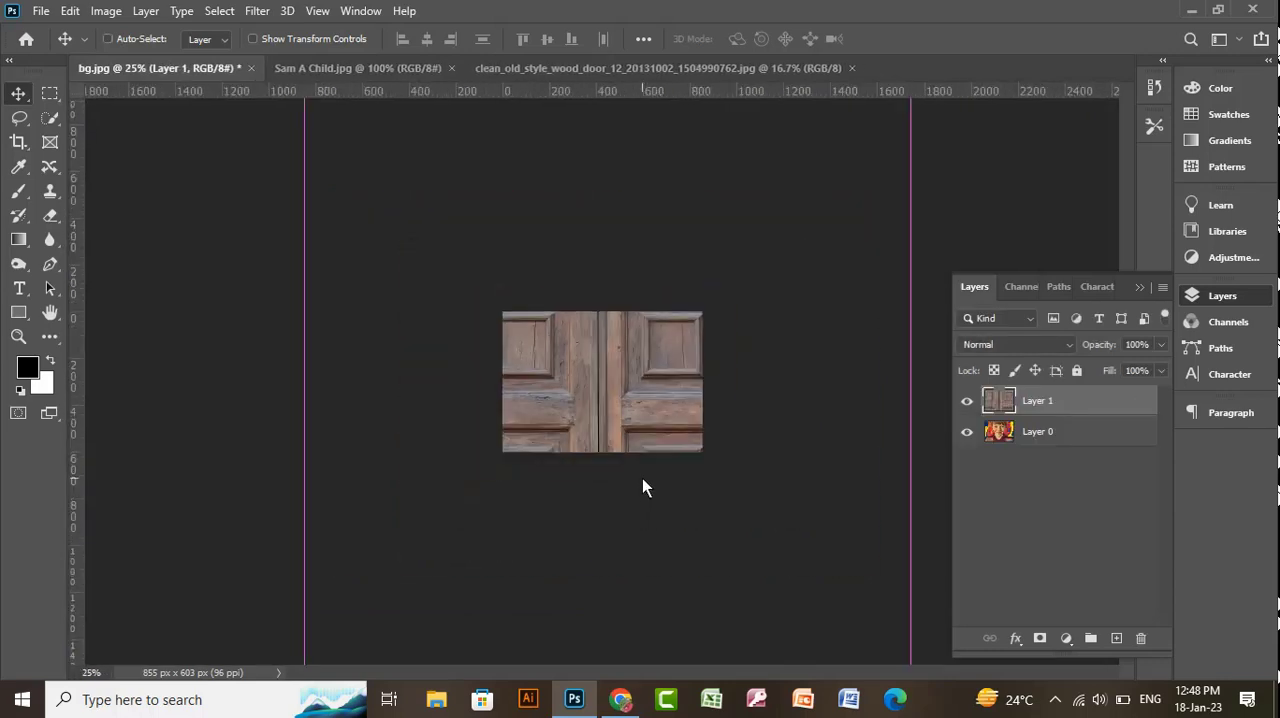
key("ctrl+t")
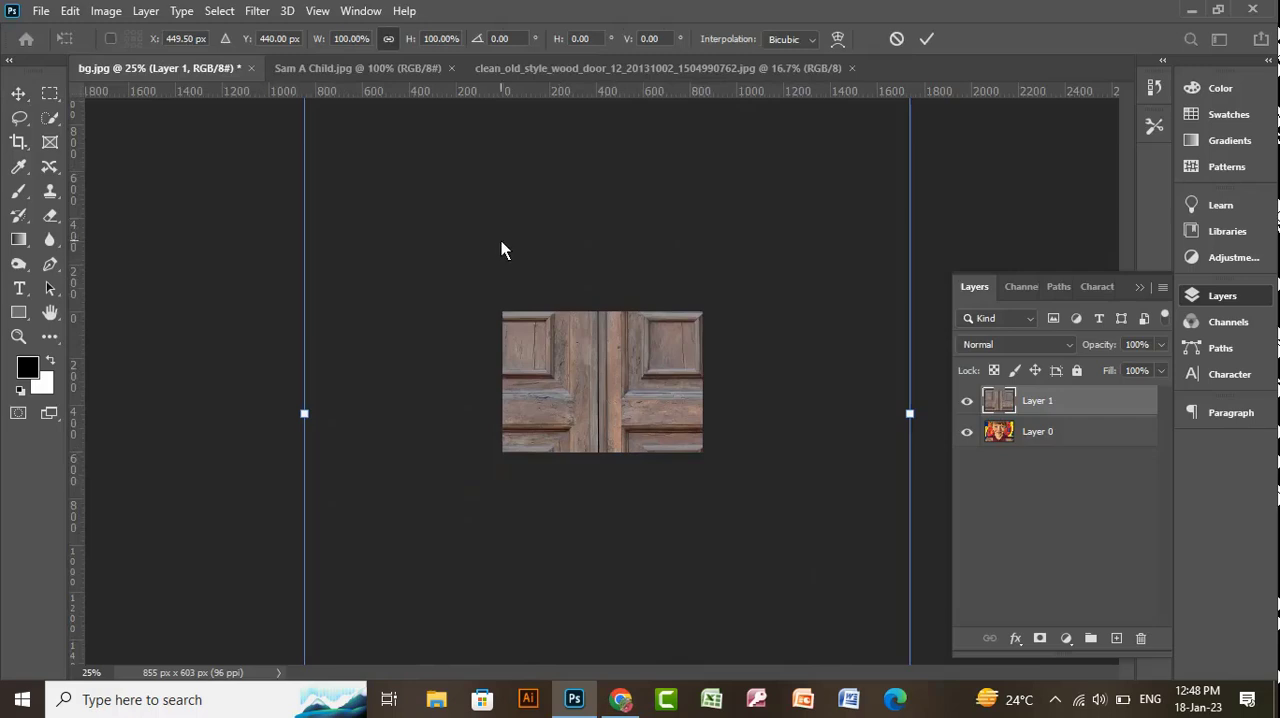
key("ctrl+minus")
key("ctrl+minus")
key("ctrl+minus")
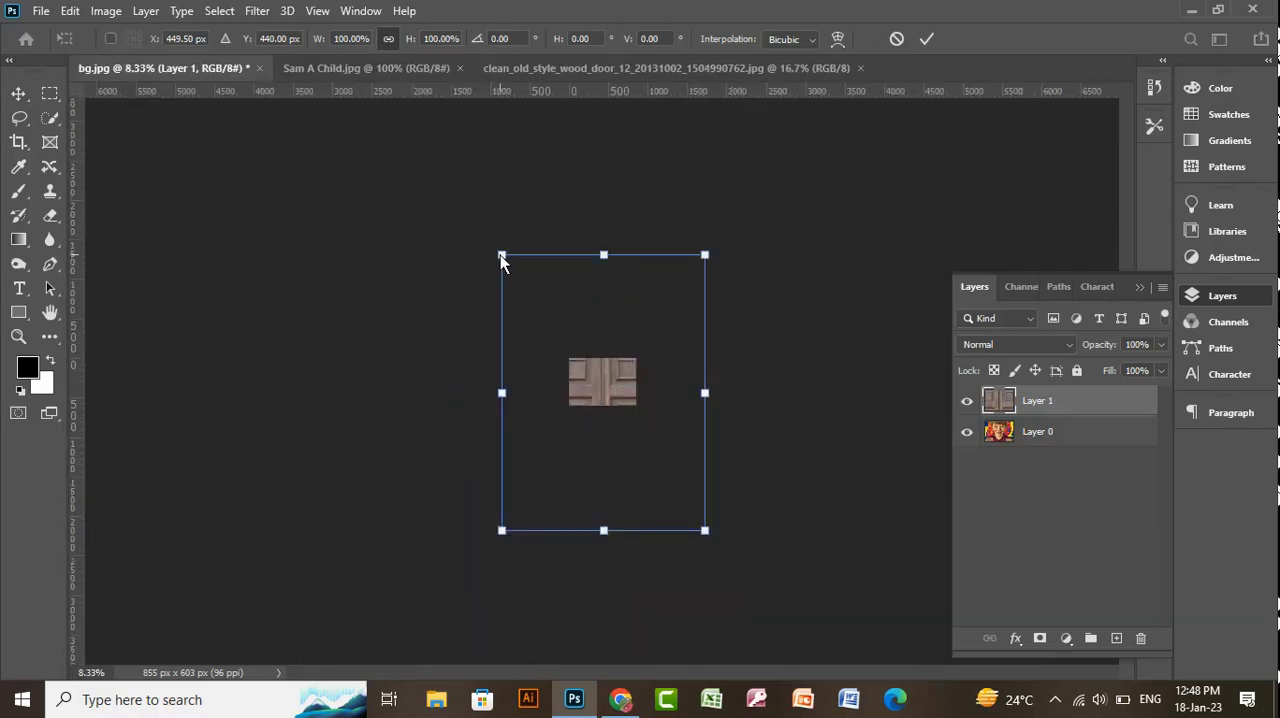
left_click_drag(501, 256, 590, 385)
key("Return")
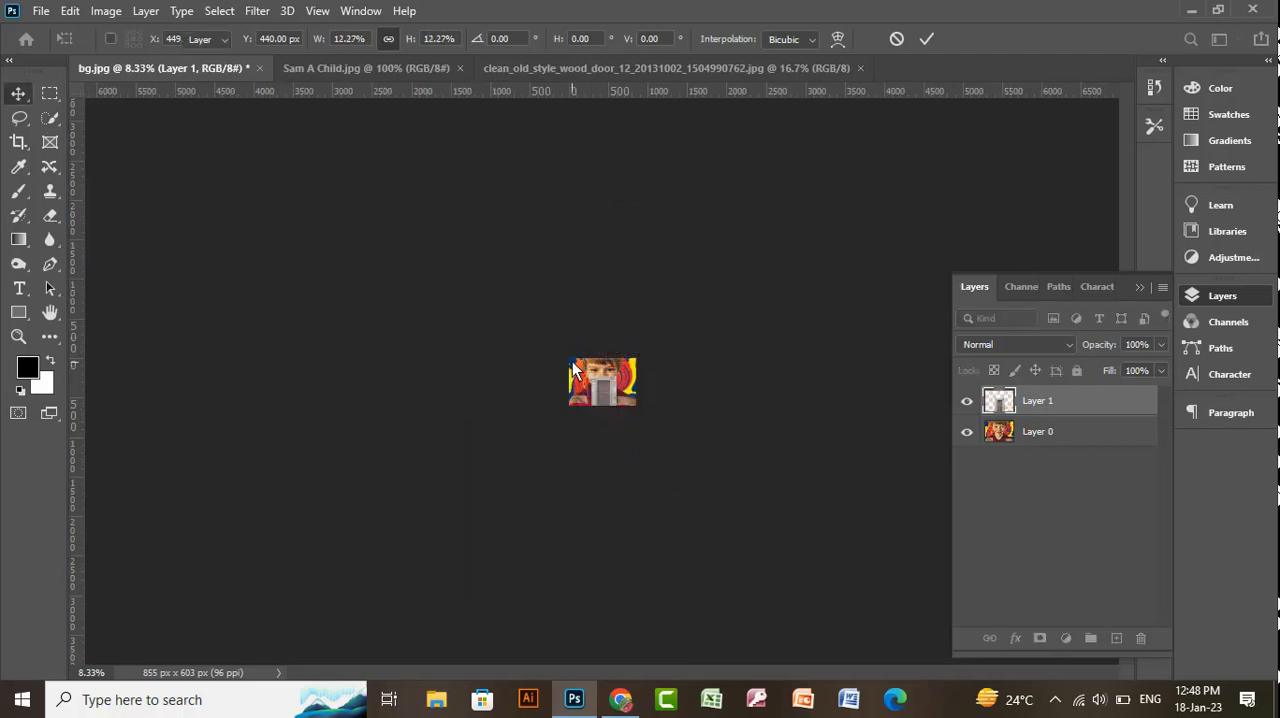
- Move the door layer to the lower-left part of the portrait so its base meets the bottom edge of the canvas
key("ctrl+plus")
key("ctrl+plus")
key("ctrl+plus")
key("ctrl+plus")
key("ctrl+plus")
key("ctrl+plus")
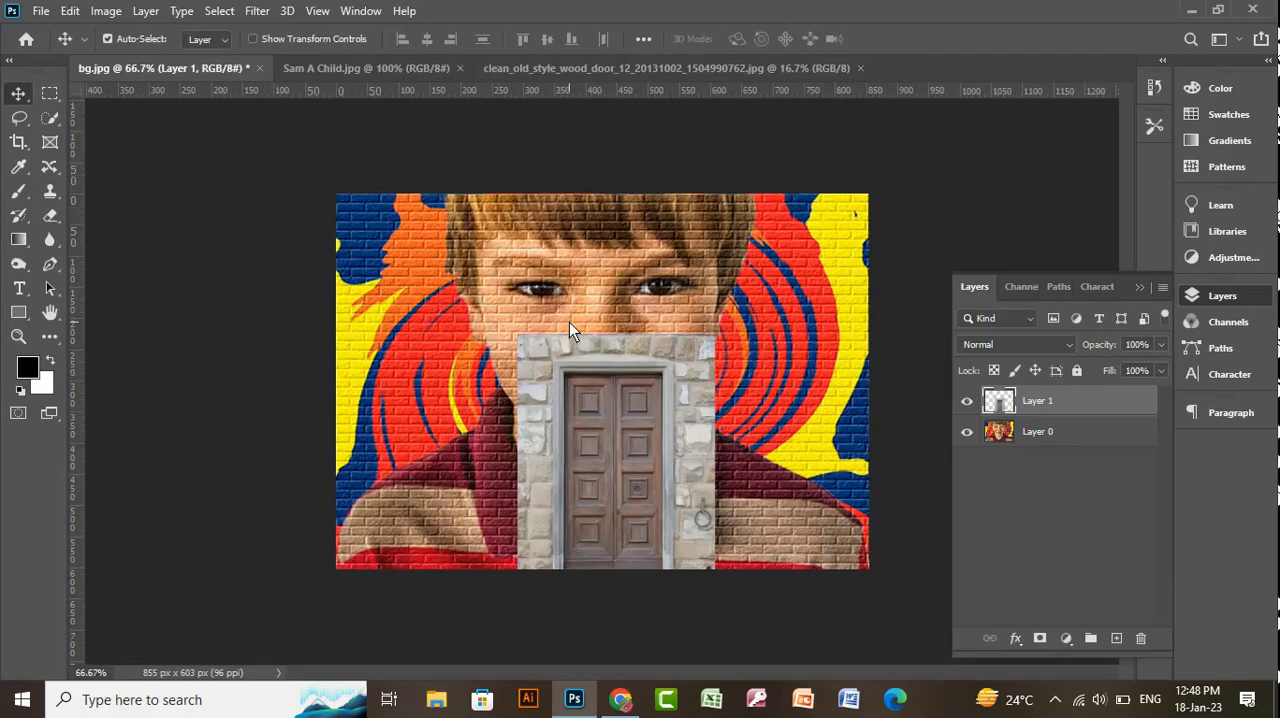
left_click_drag(616, 438, 473, 402)
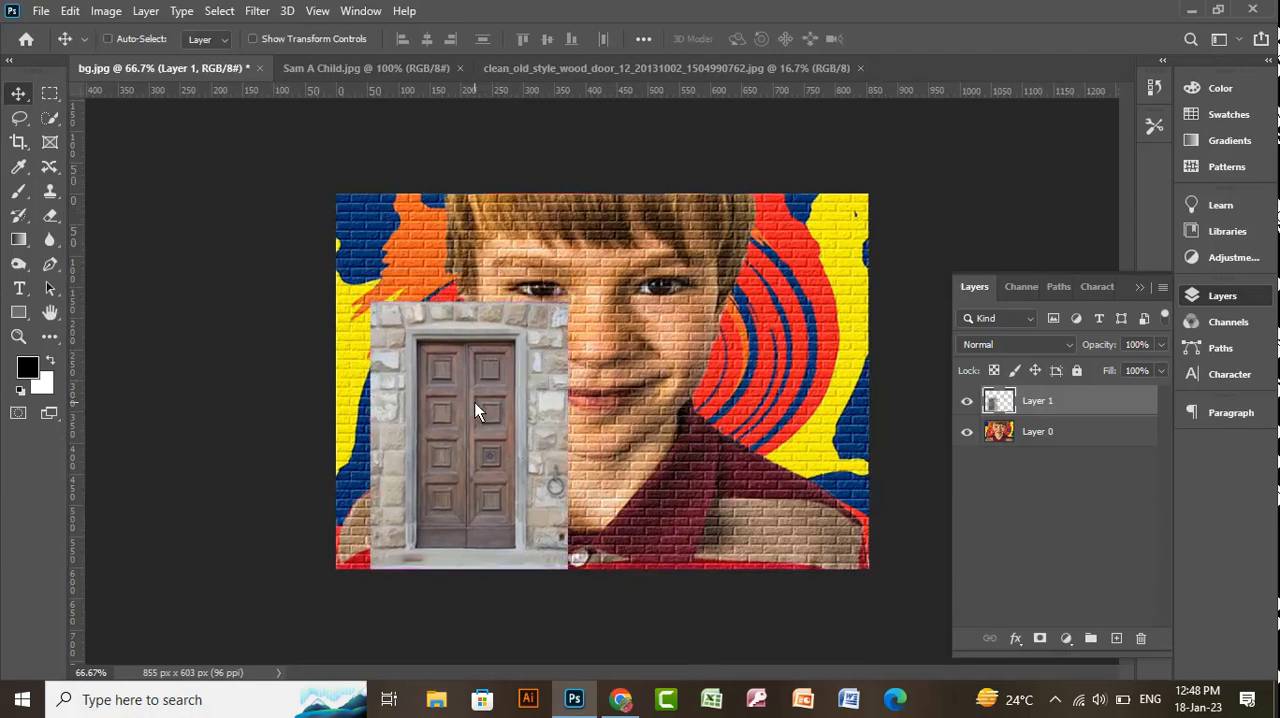
key("ctrl+plus")
key("ctrl+plus")
key("ctrl+minus")
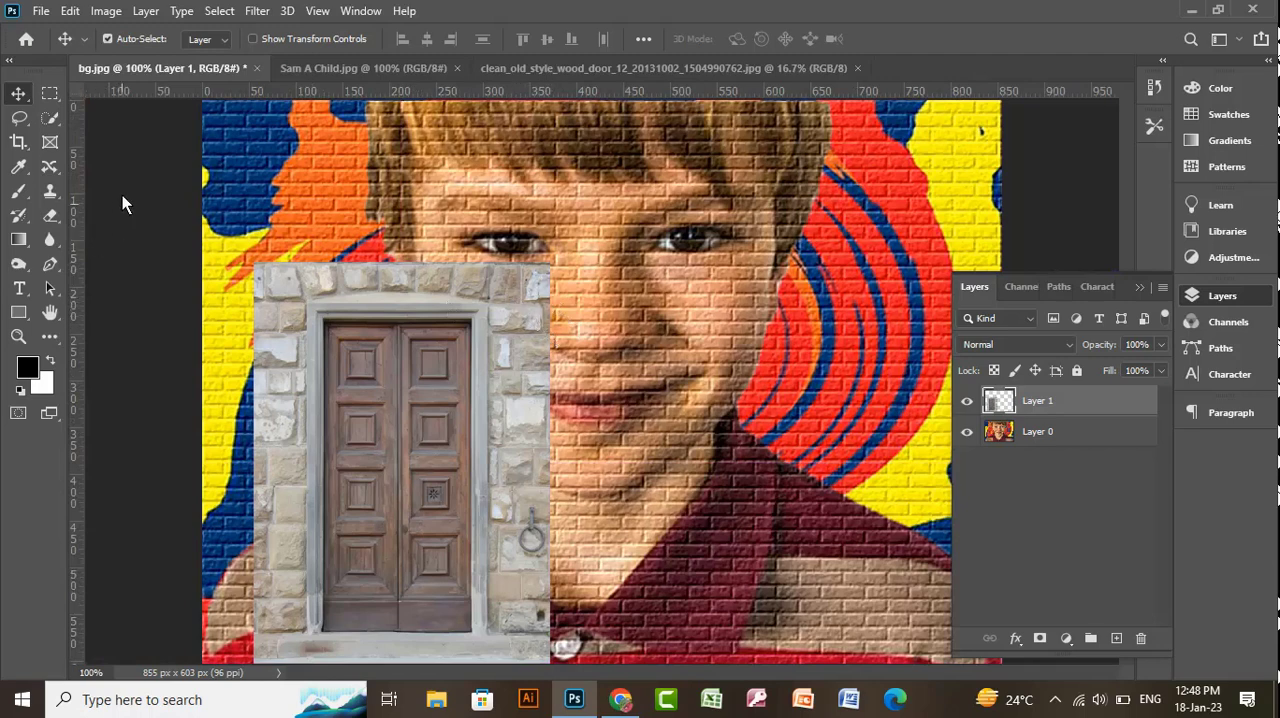
left_click(52, 117)
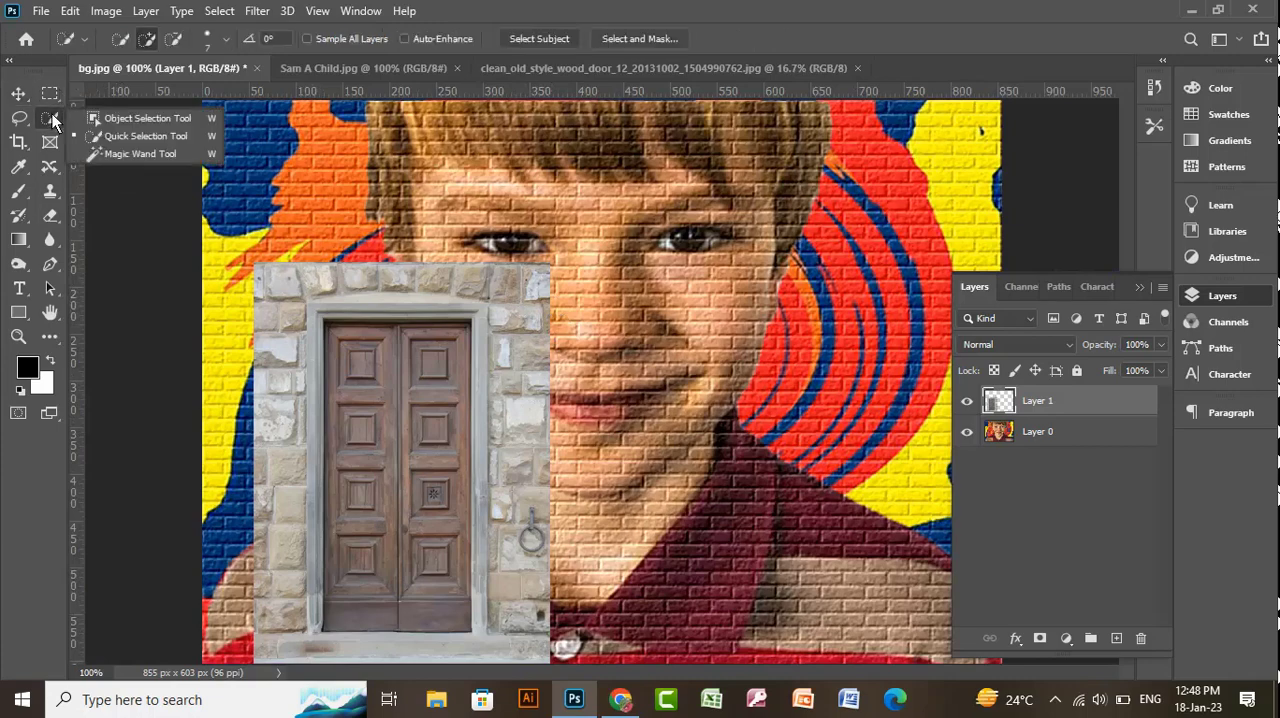
left_click(127, 137)
mouse_move(290, 318)
left_mouse_down()
mouse_move(497, 285)
mouse_move(552, 313)
mouse_move(516, 624)
mouse_move(266, 569)
mouse_move(252, 551)
mouse_move(296, 413)
mouse_move(426, 420)
left_mouse_up()
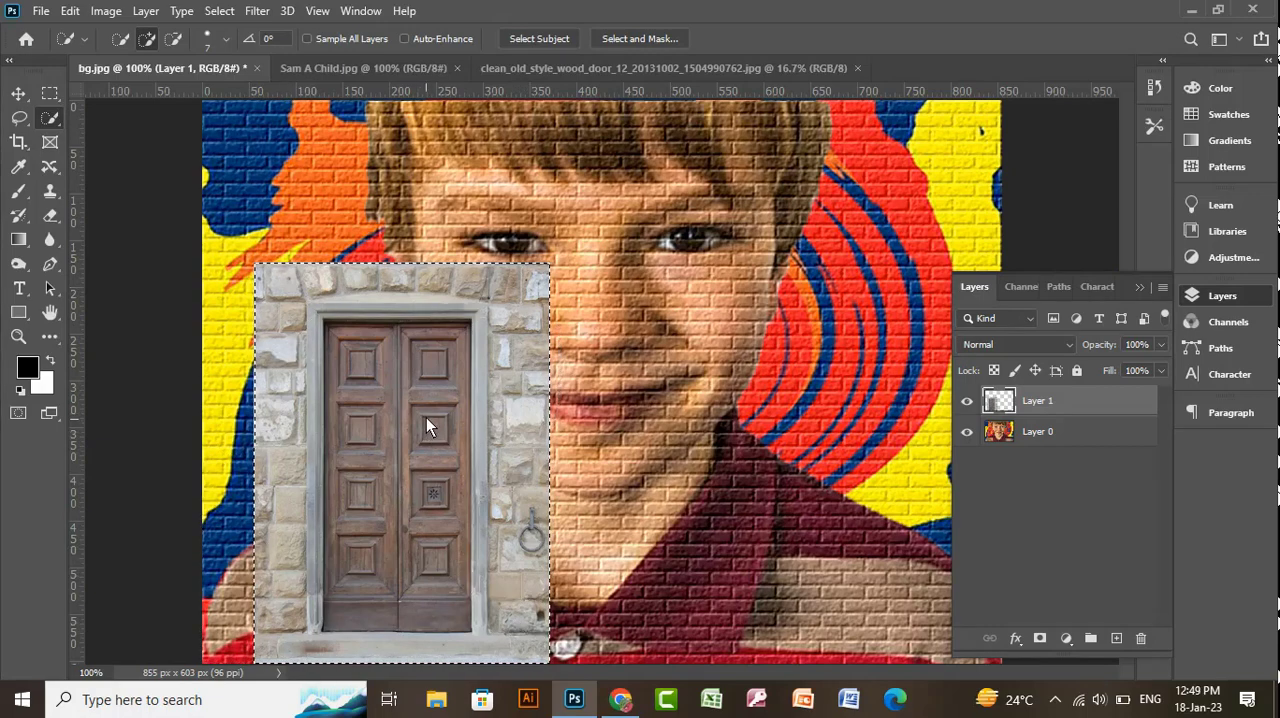
key("ctrl+d")
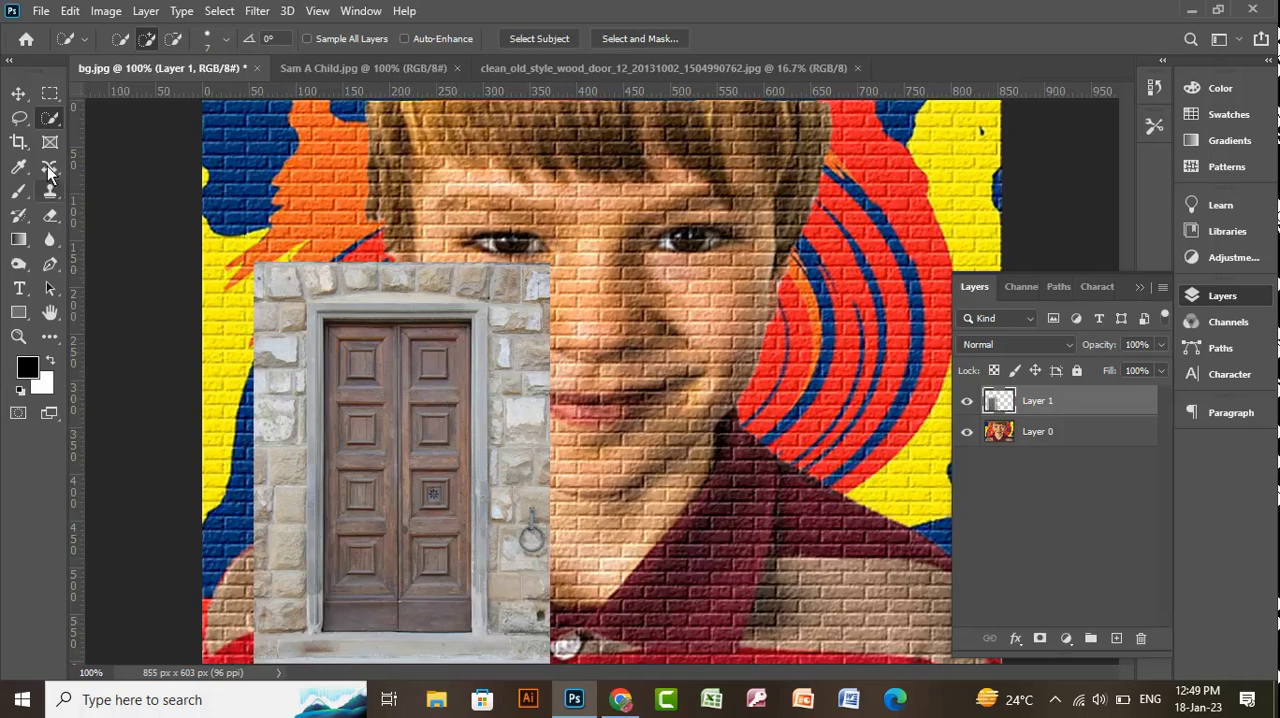
- Select the door and its grey frame with a rectangular marquee, invert the selection and erase the surrounding stone wall from the door layer
left_click(47, 96)
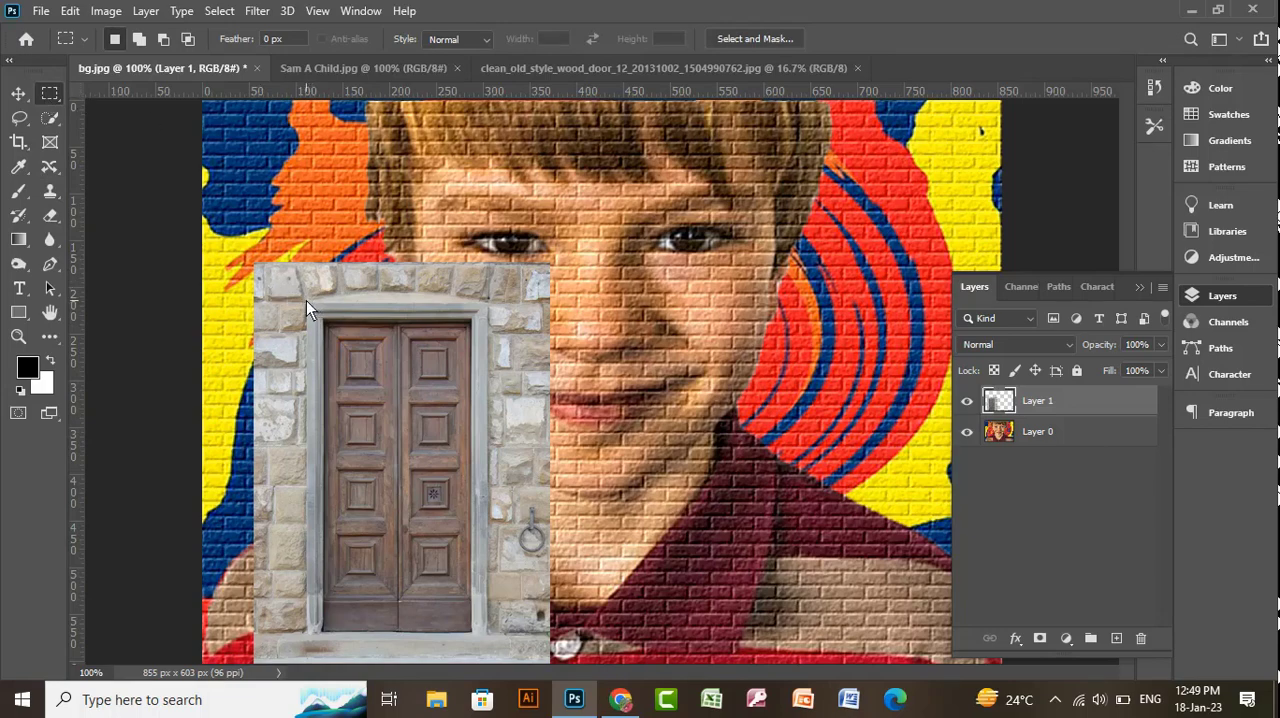
left_click_drag(306, 300, 490, 647)
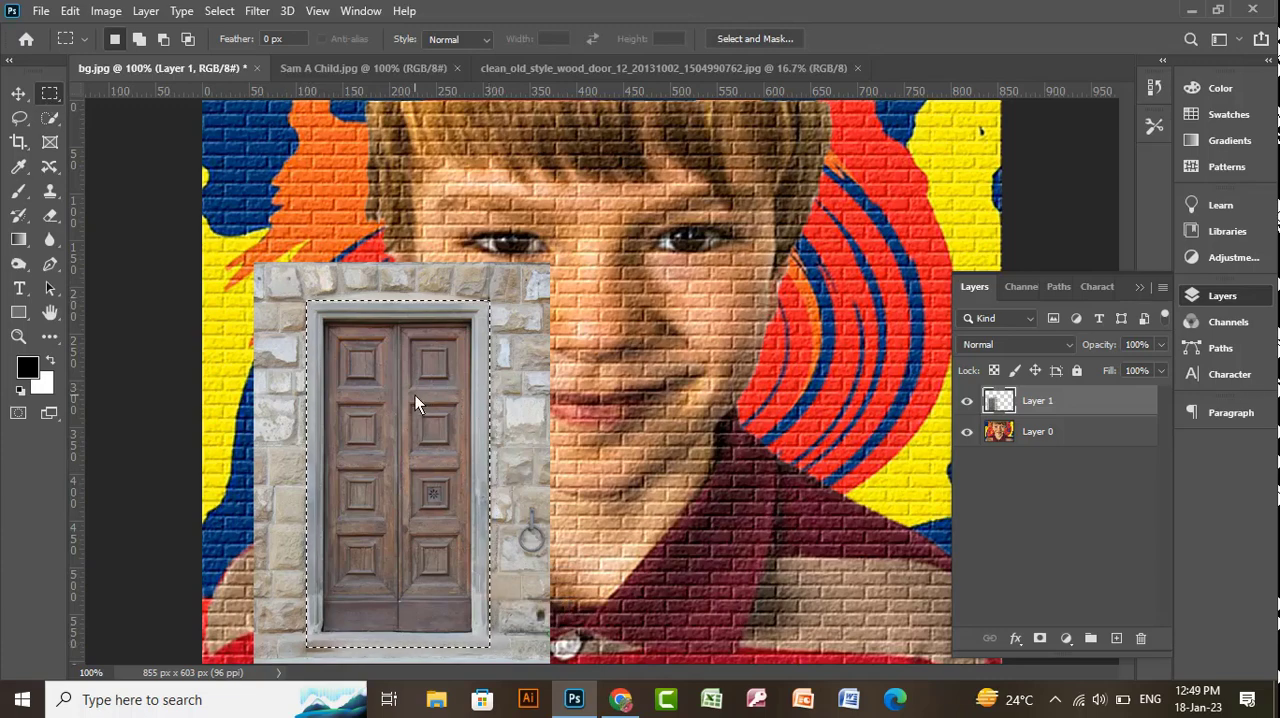
key("ctrl+shift+i")
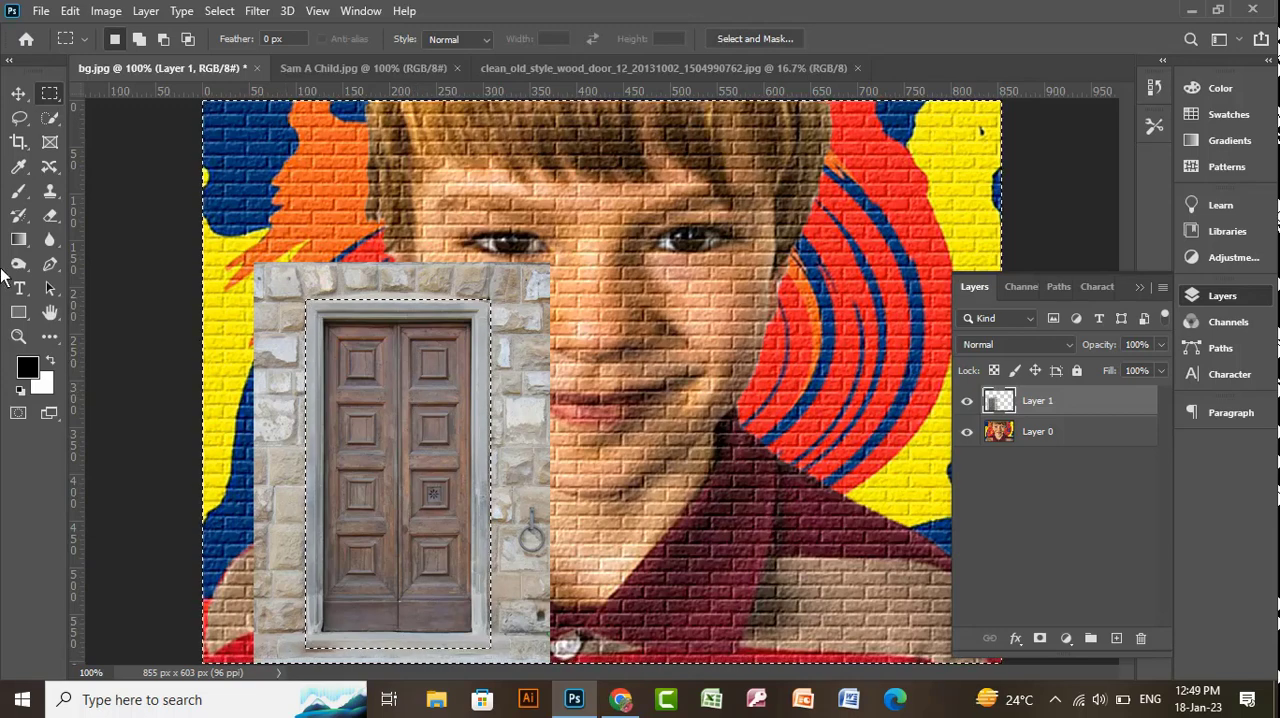
left_click(50, 215)
left_click(287, 345)
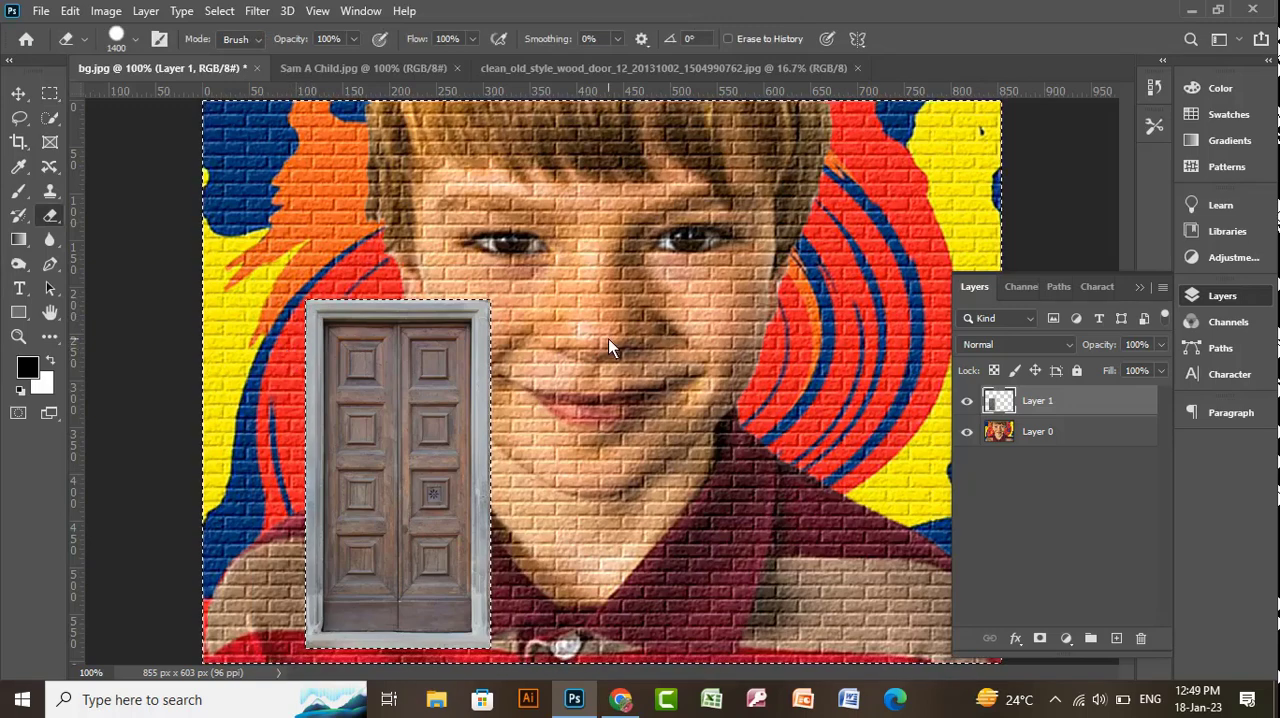
key("bracketleft")
key("bracketleft")
key("bracketleft")
key("bracketleft")
key("bracketleft")
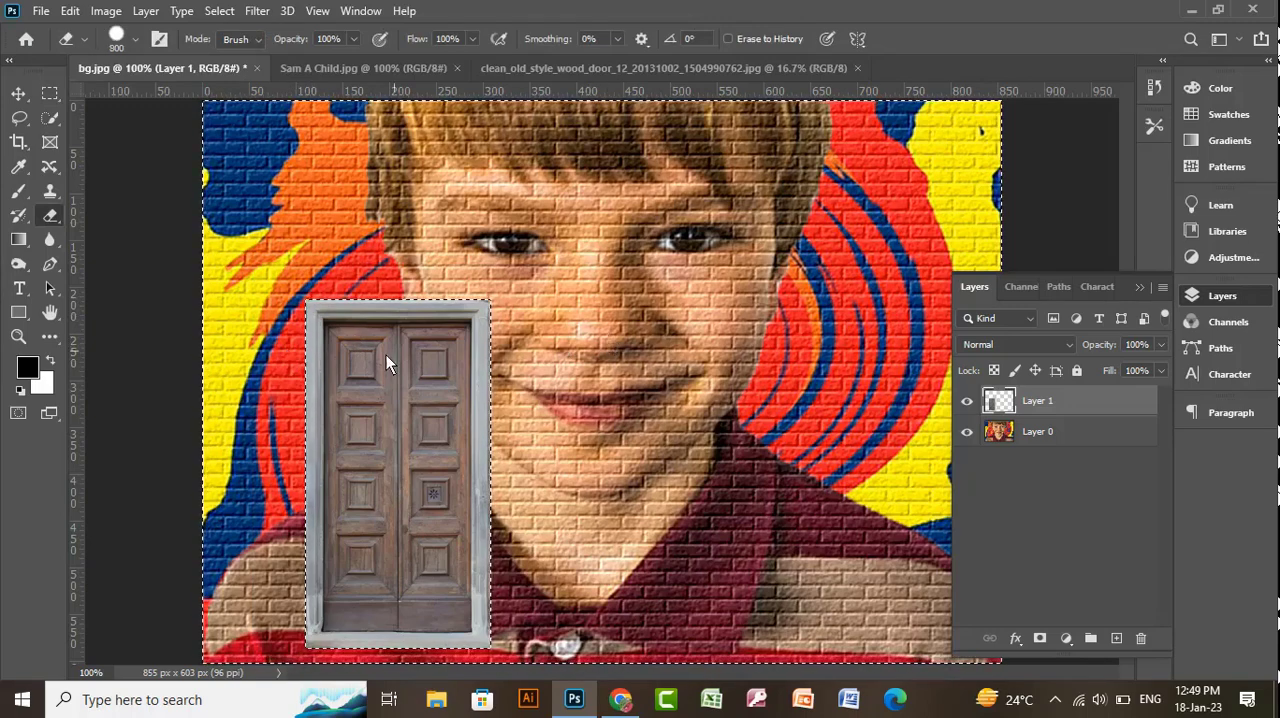
- Scale the cut-out door to about 81%, move it left over the child's shoulder, and collapse the layer list
key("ctrl+t")
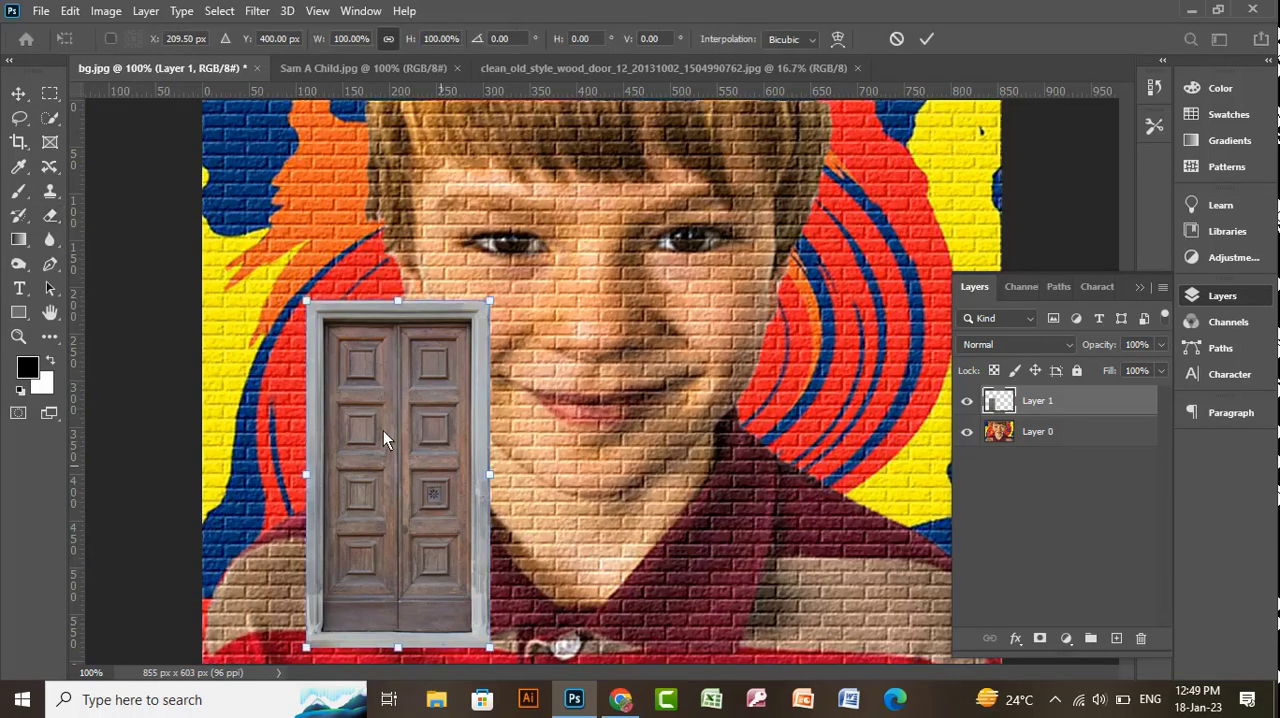
left_click_drag(307, 299, 351, 363)
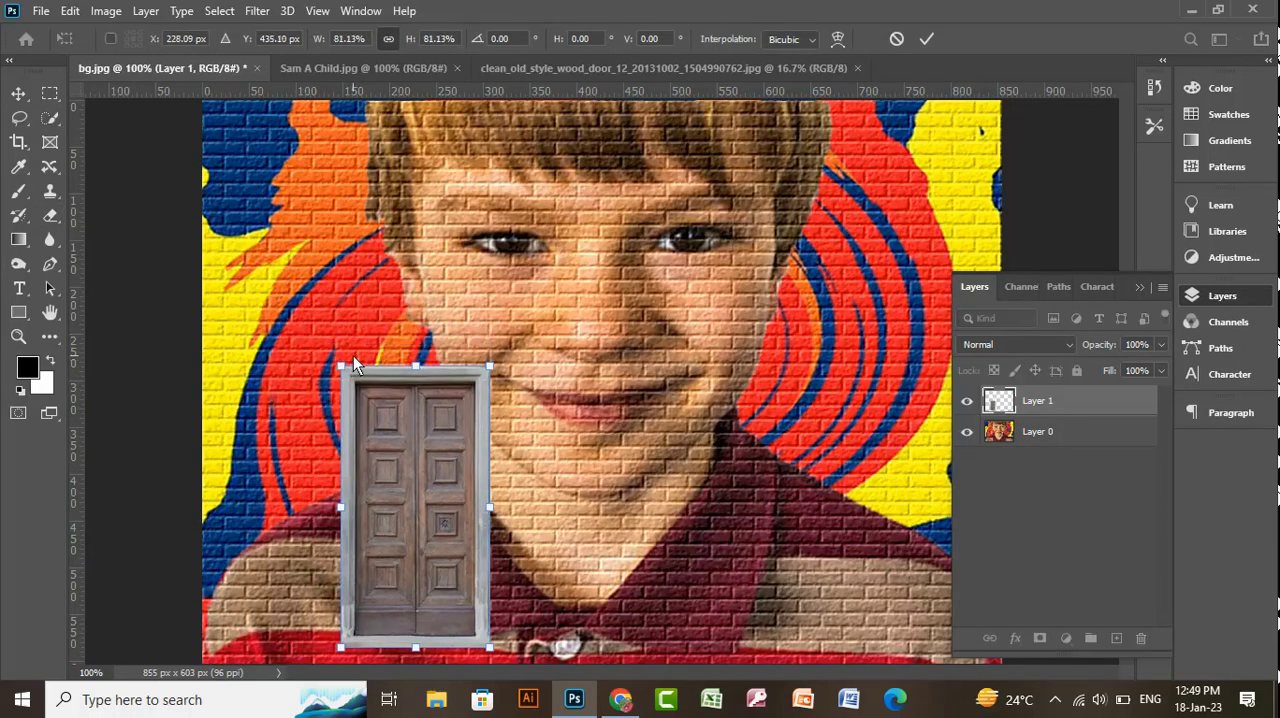
key("Return")
left_click_drag(401, 469, 348, 495)
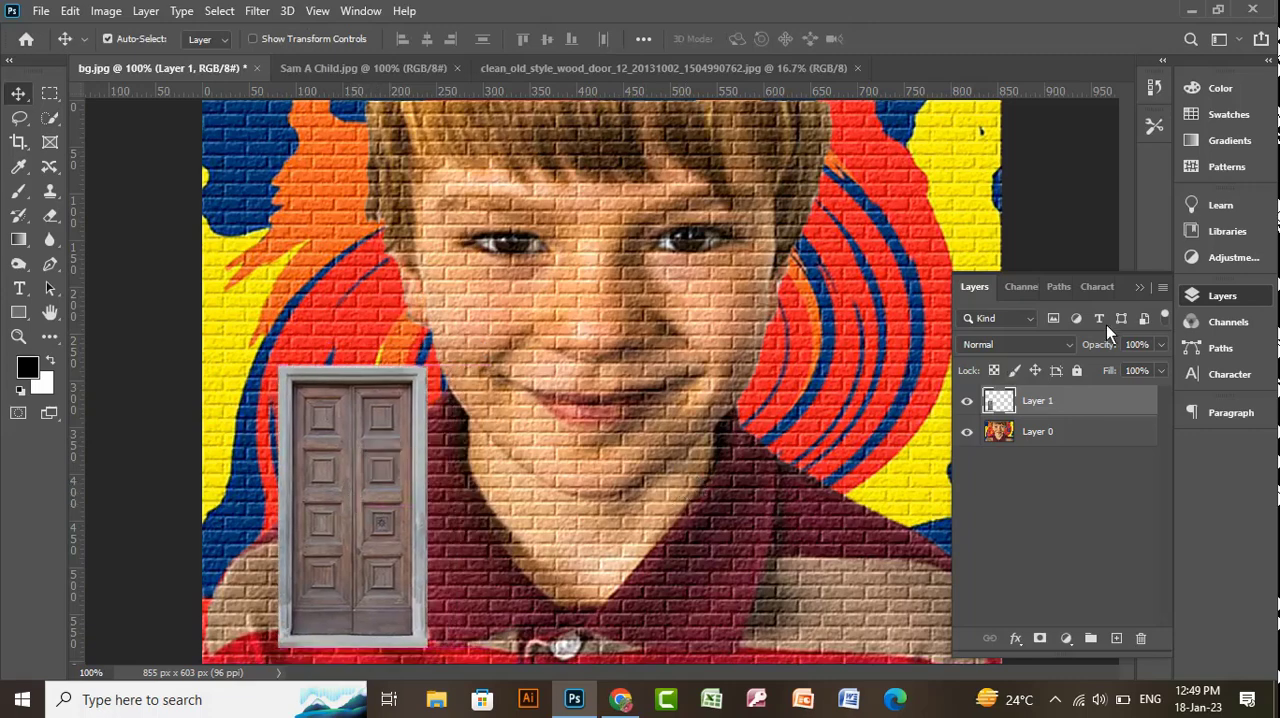
left_click(1137, 287)
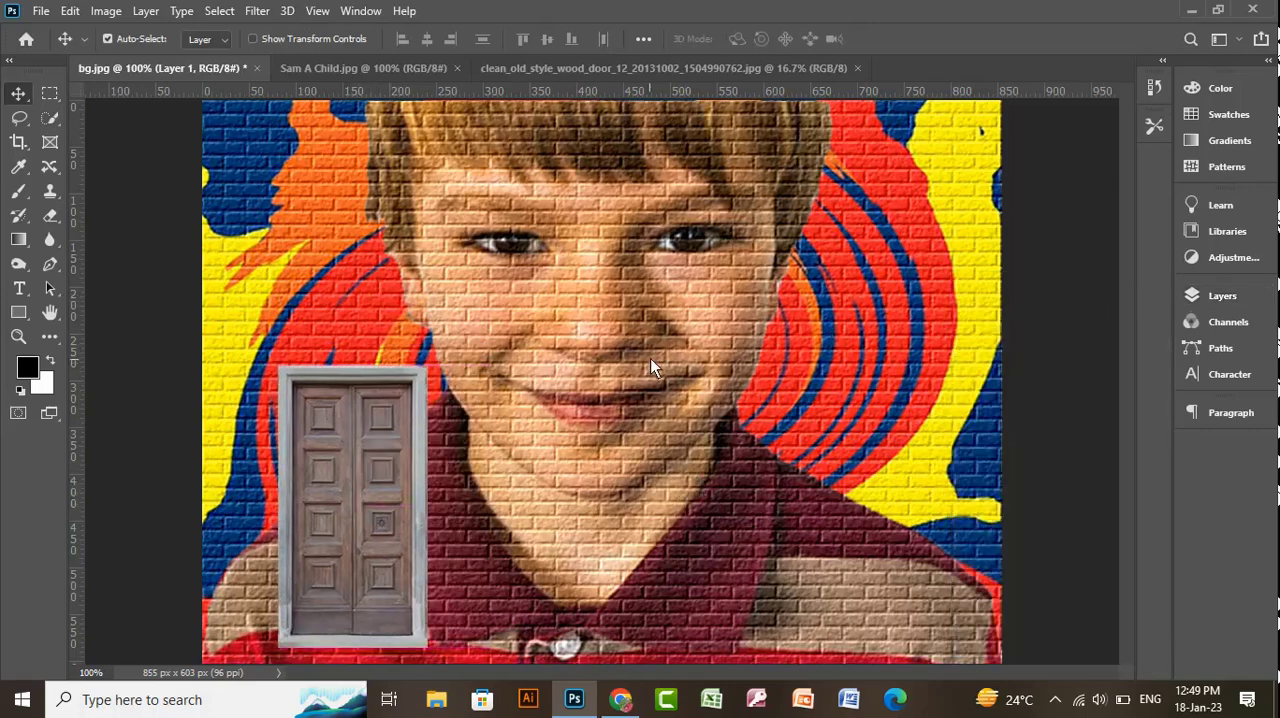